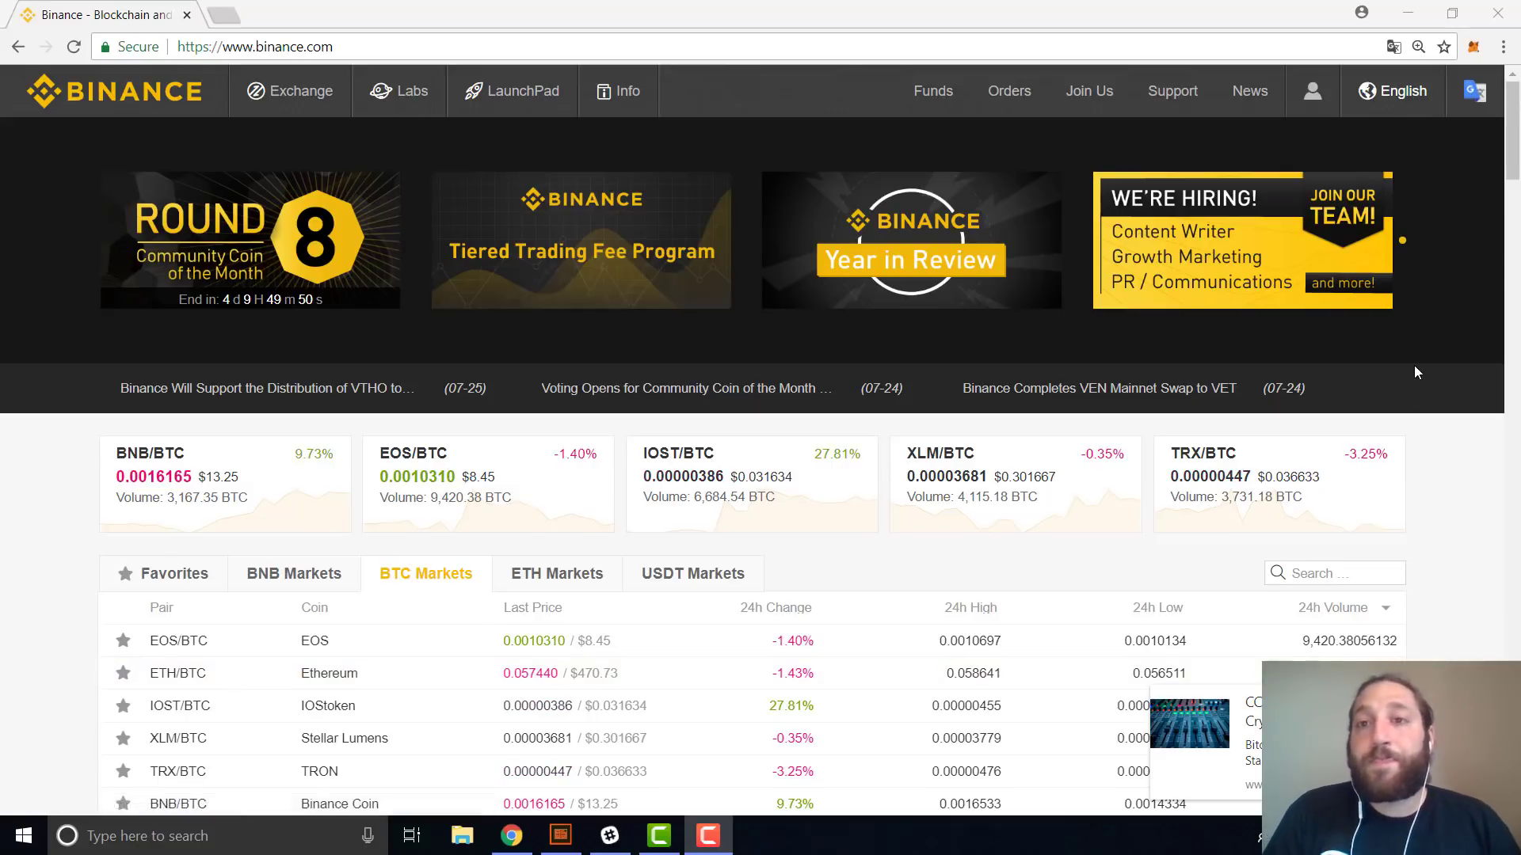
# Review the account's login, Google Authentication, withdrawal-address whitelist and device security settings.
pyautogui.moveTo(1312, 94)
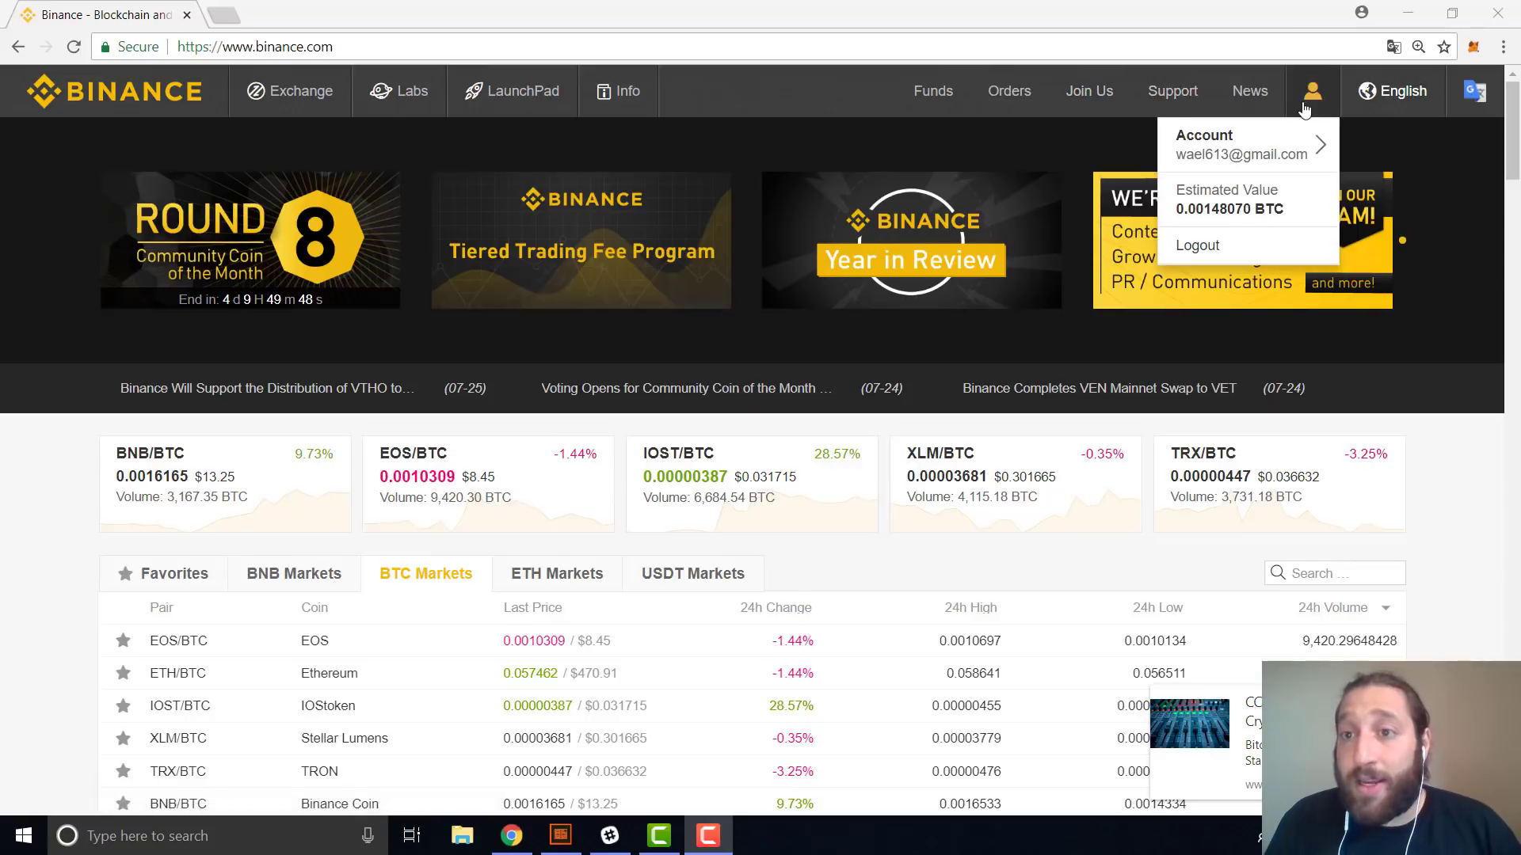
pyautogui.click(1302, 139)
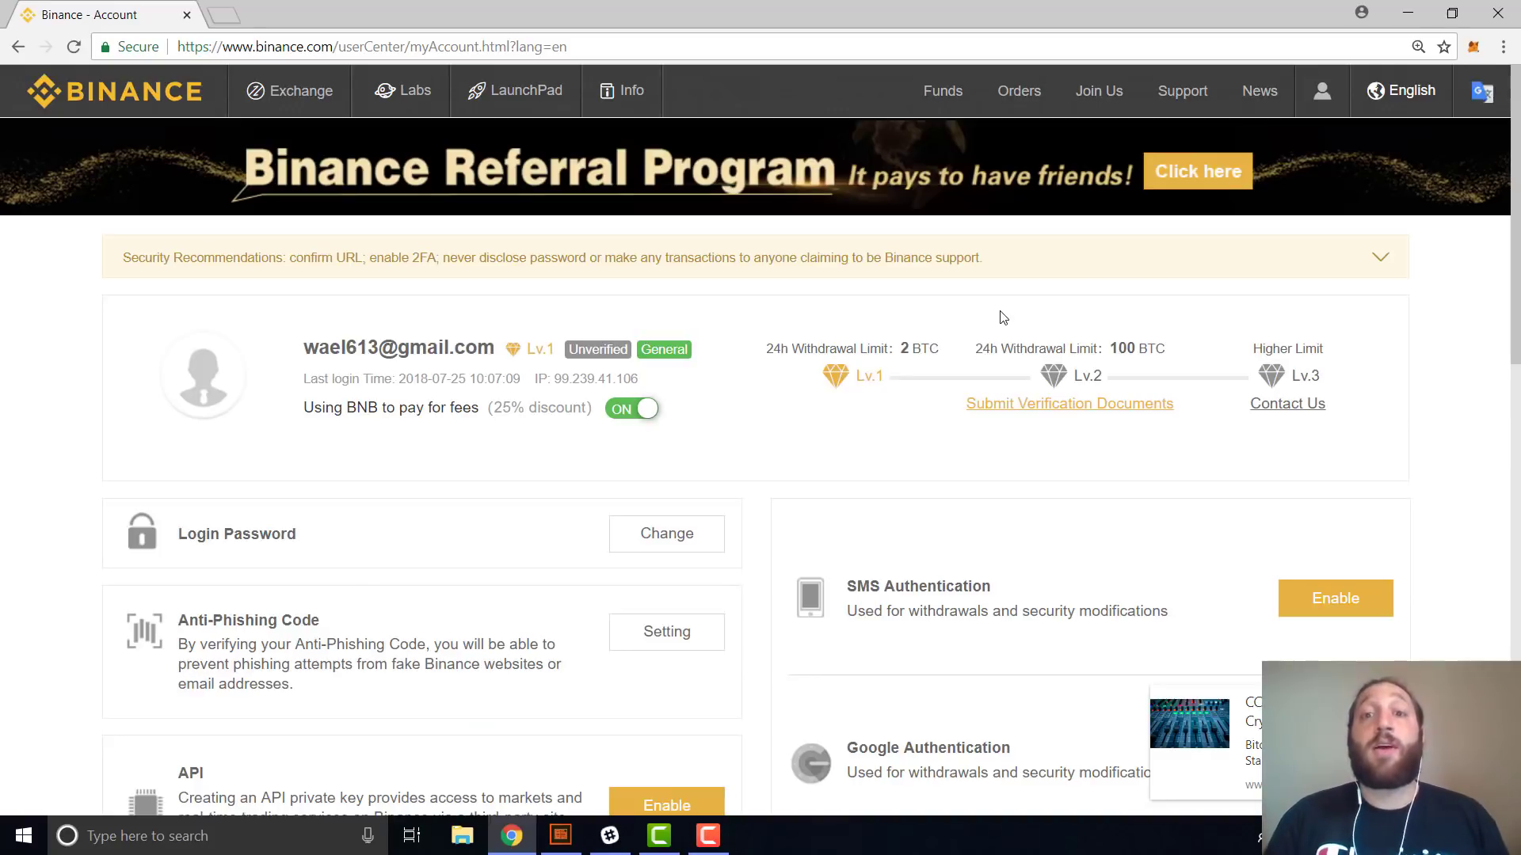
pyautogui.scroll(-4, 1003, 318)
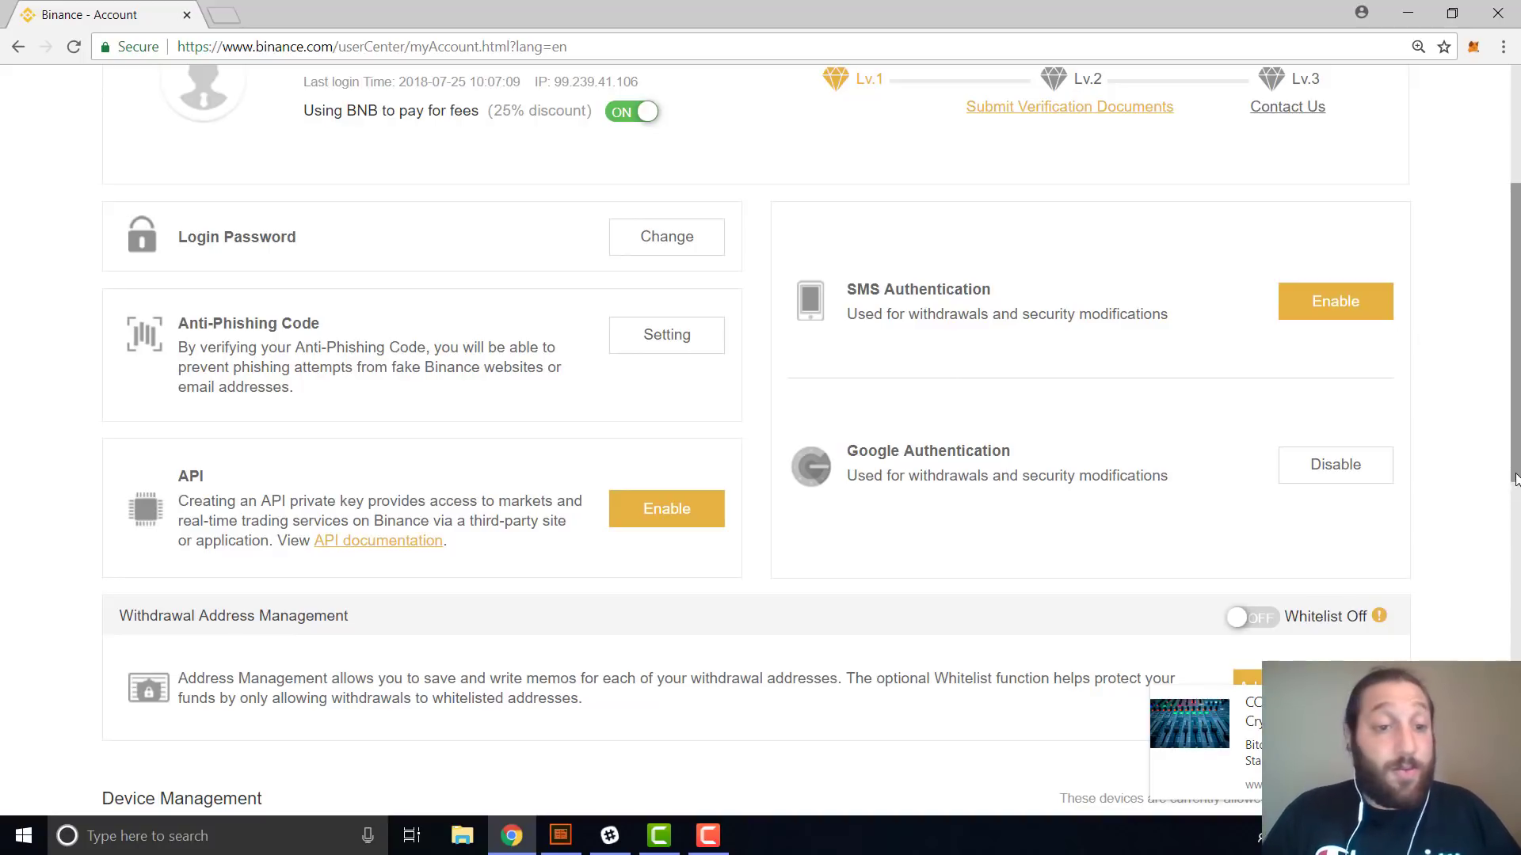
pyautogui.scroll(-2, 1515, 479)
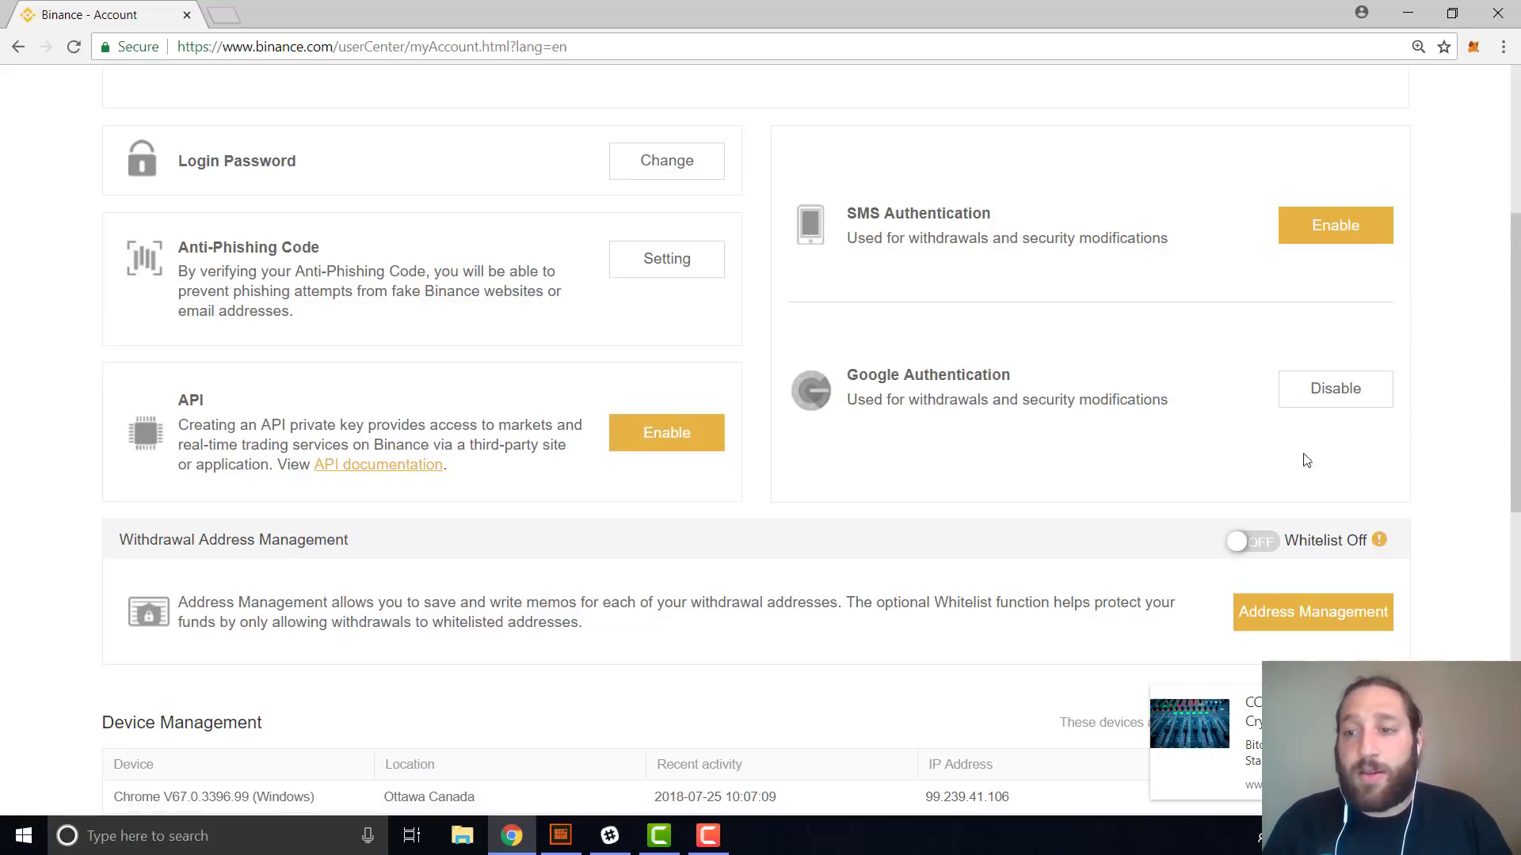
pyautogui.moveTo(1514, 436); pyautogui.dragTo(1509, 230)
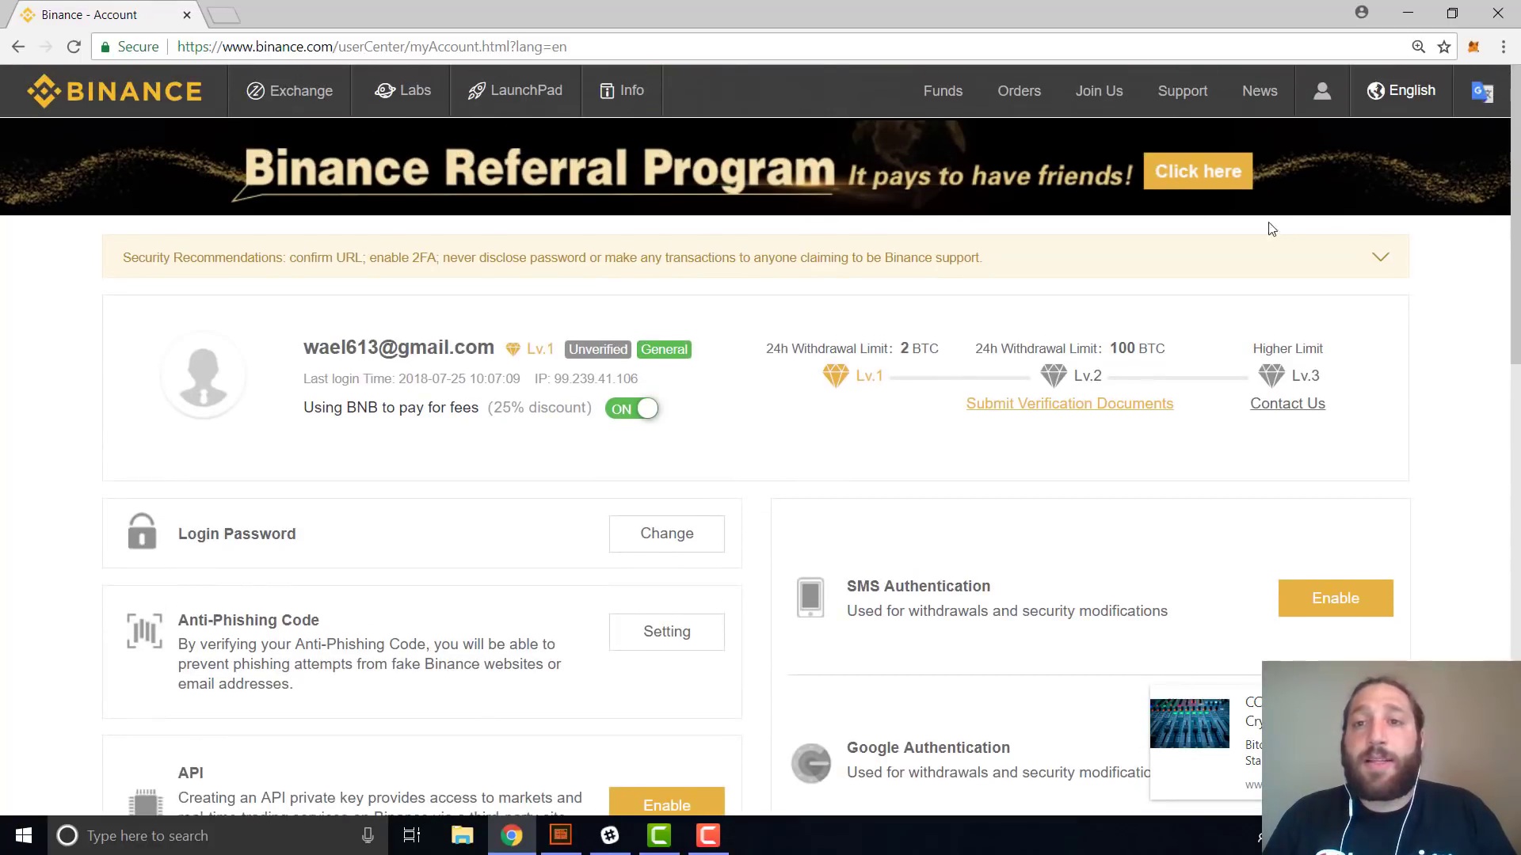
# Open Funds > Balances and show all coins, including small balances.
pyautogui.moveTo(943, 102)
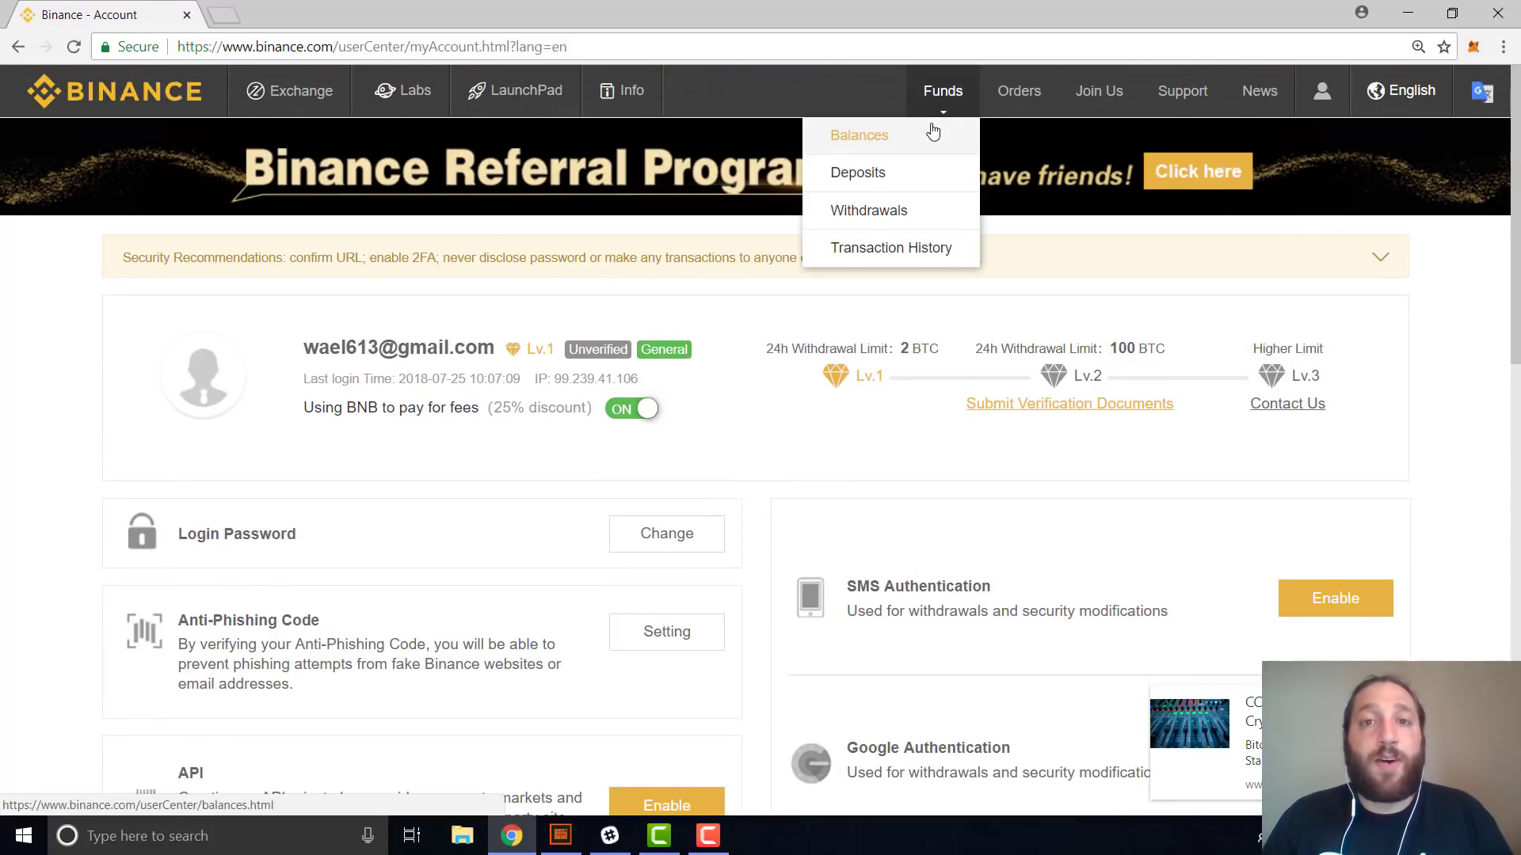
pyautogui.click(931, 130)
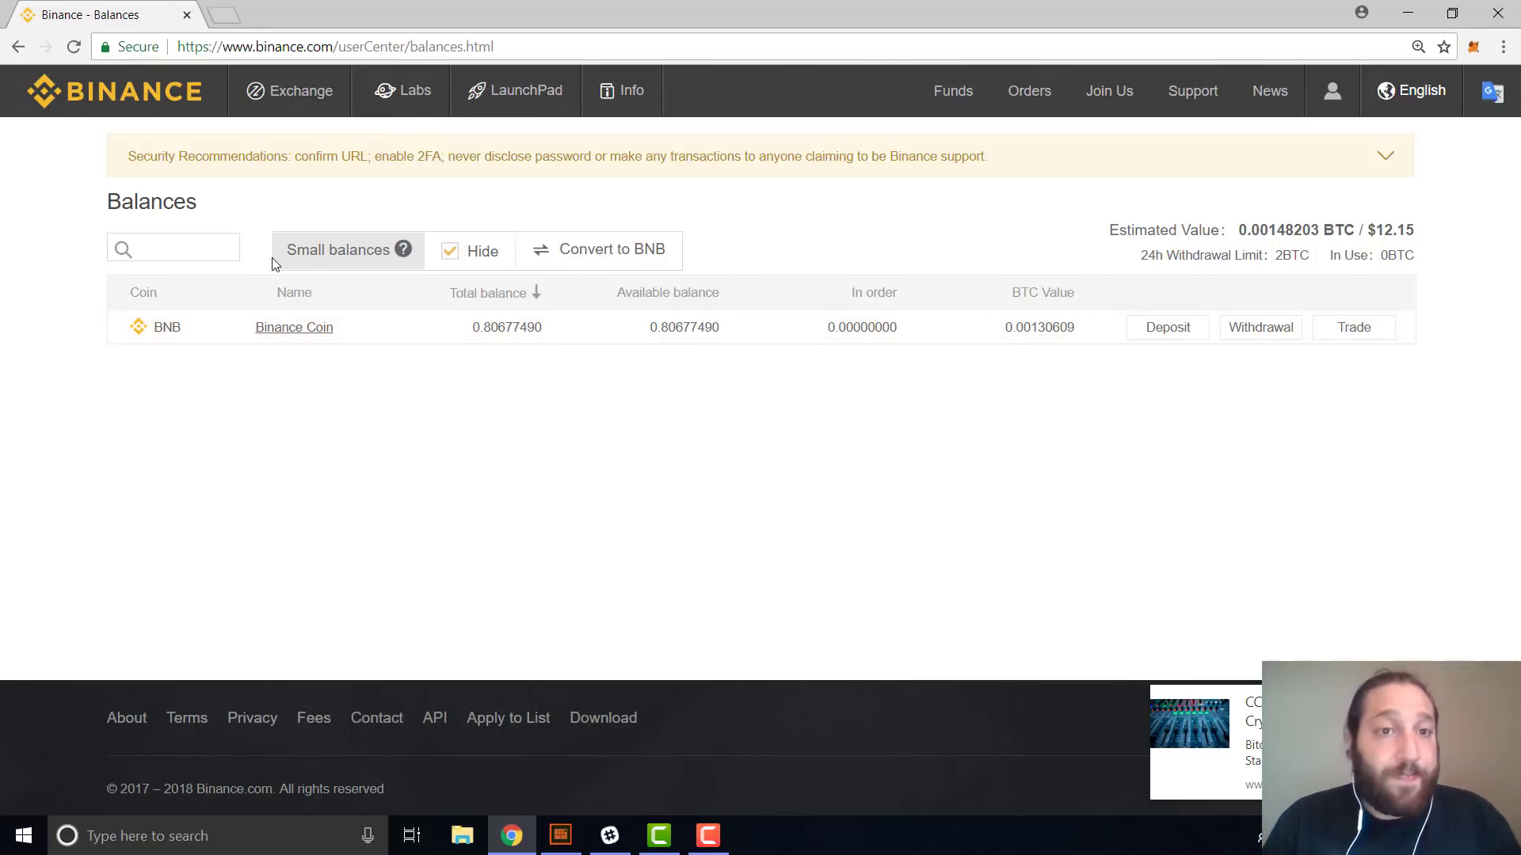
pyautogui.click(444, 252)
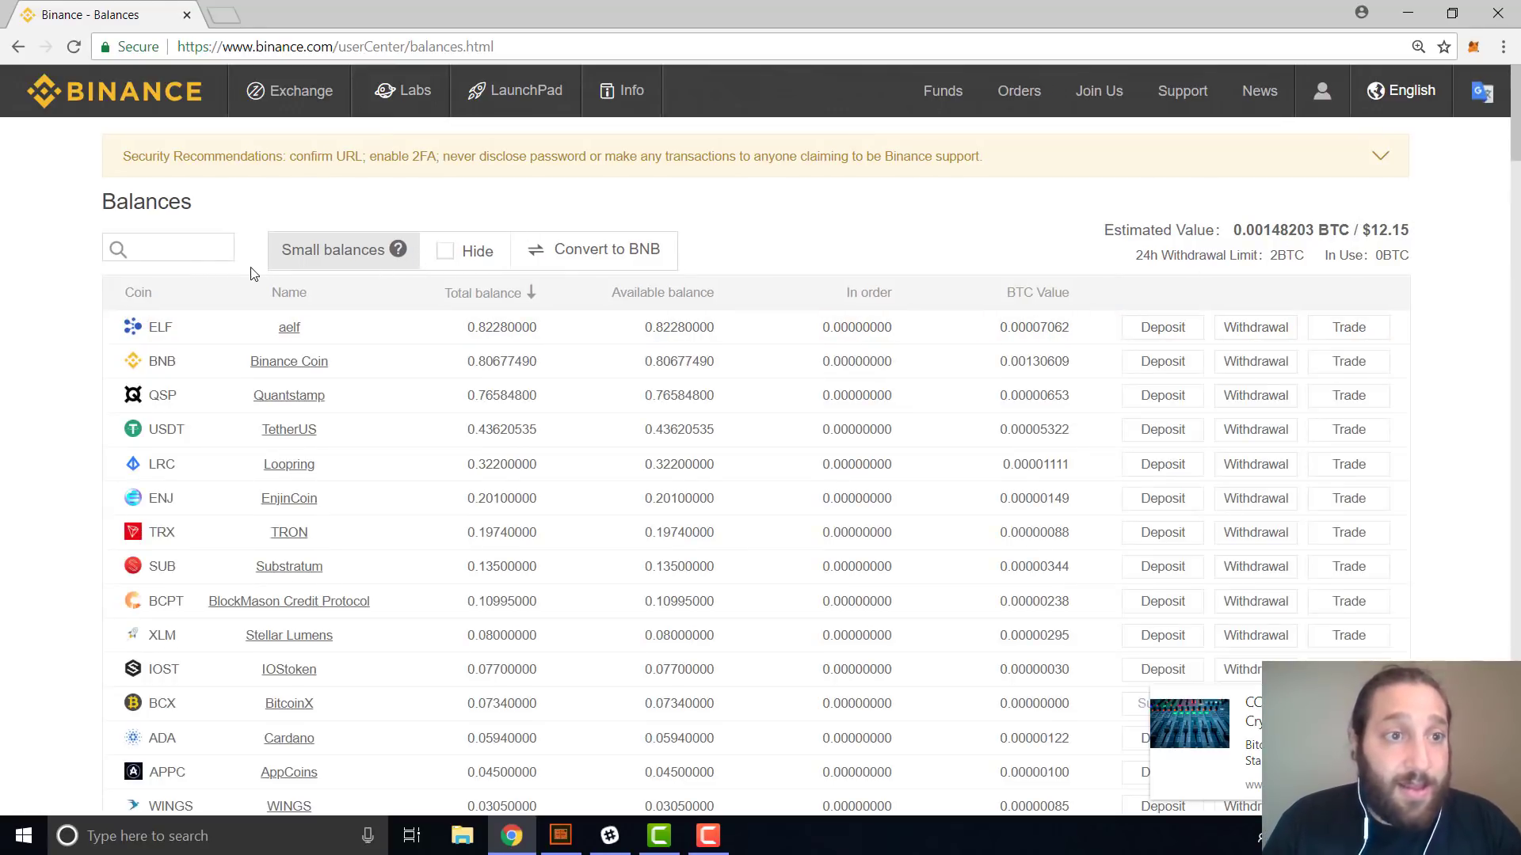
# Filter the balances by 'bitcoin' and open the BTC deposit page.
pyautogui.click(210, 251)
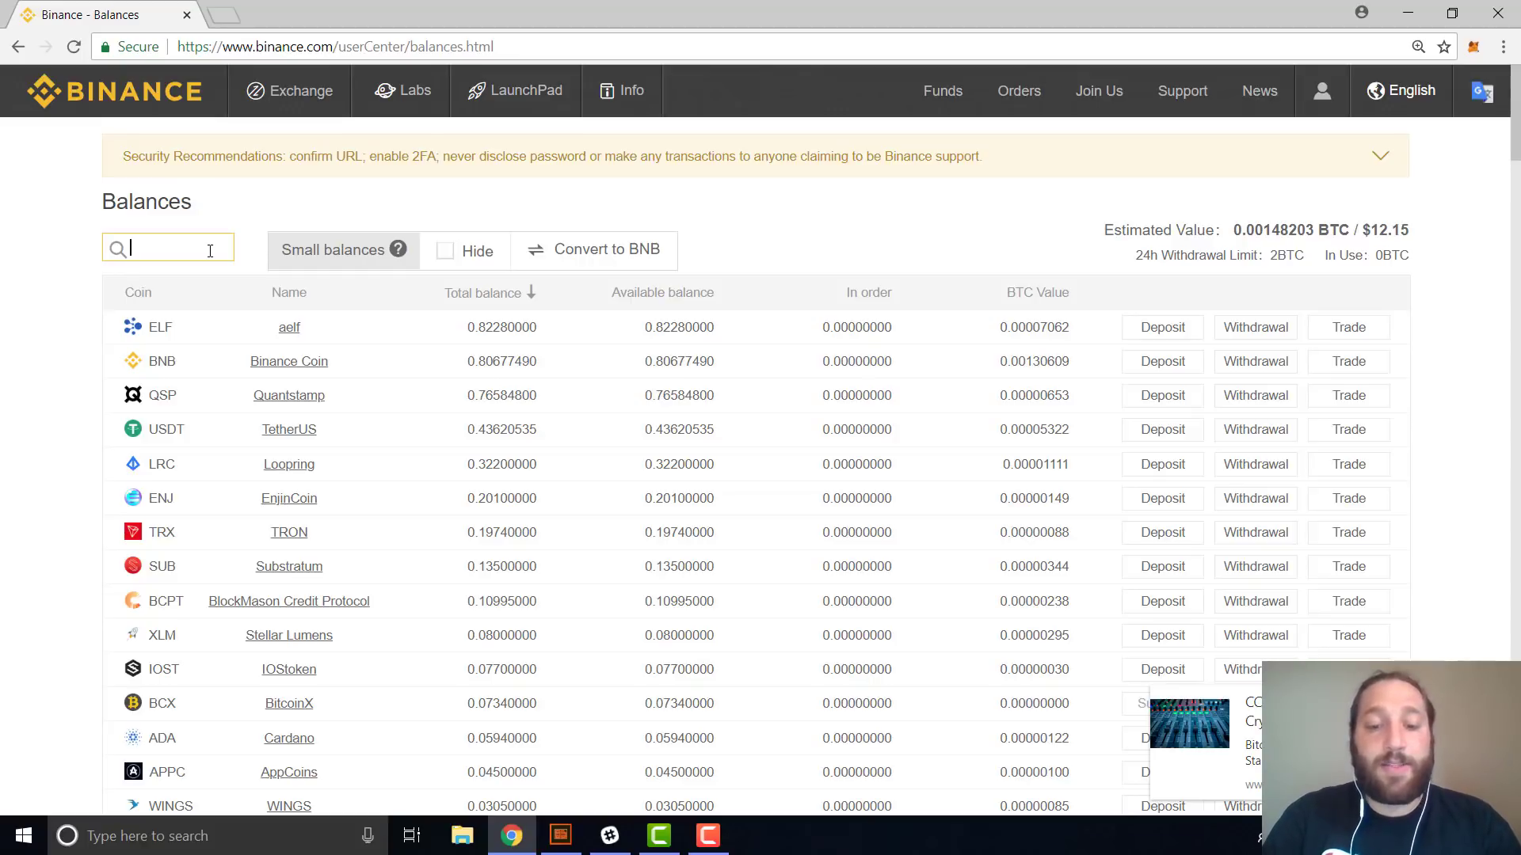
pyautogui.write('bitcoin')
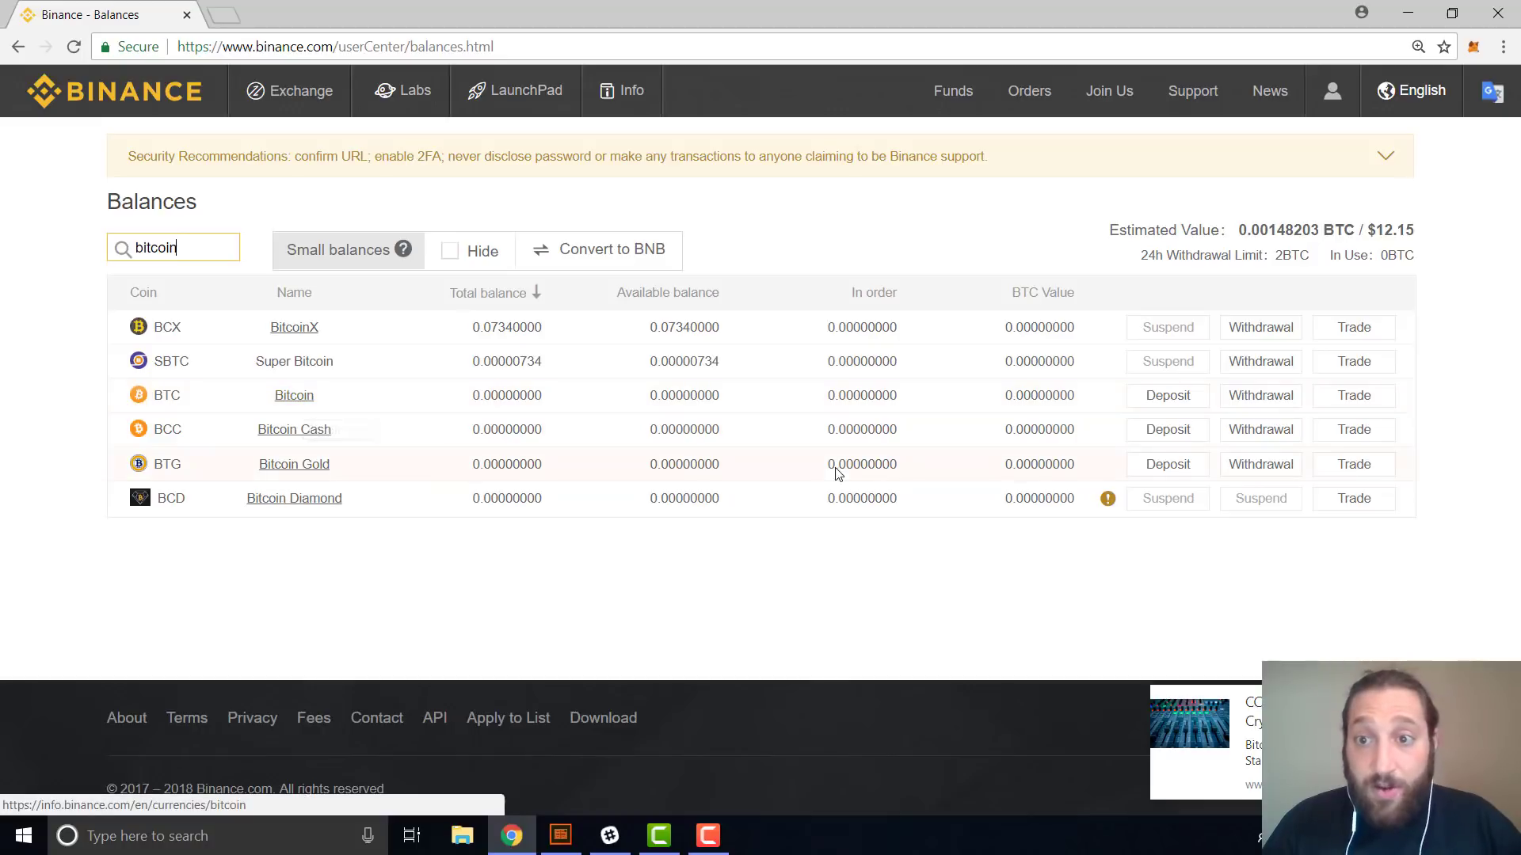
pyautogui.click(1180, 398)
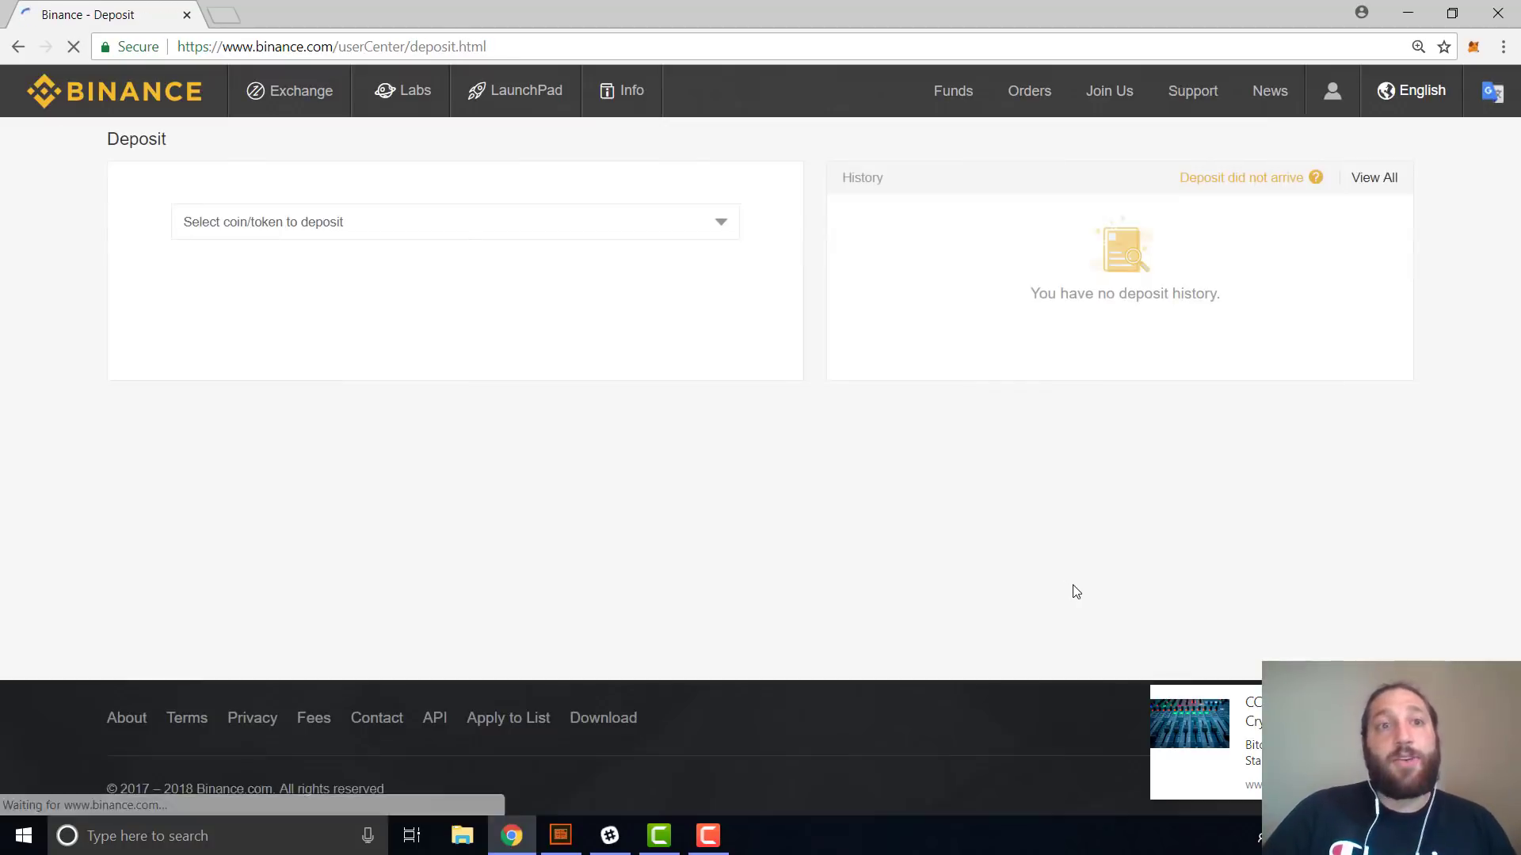
# Select the full BTC deposit address.
pyautogui.scroll(-2, 509, 495)
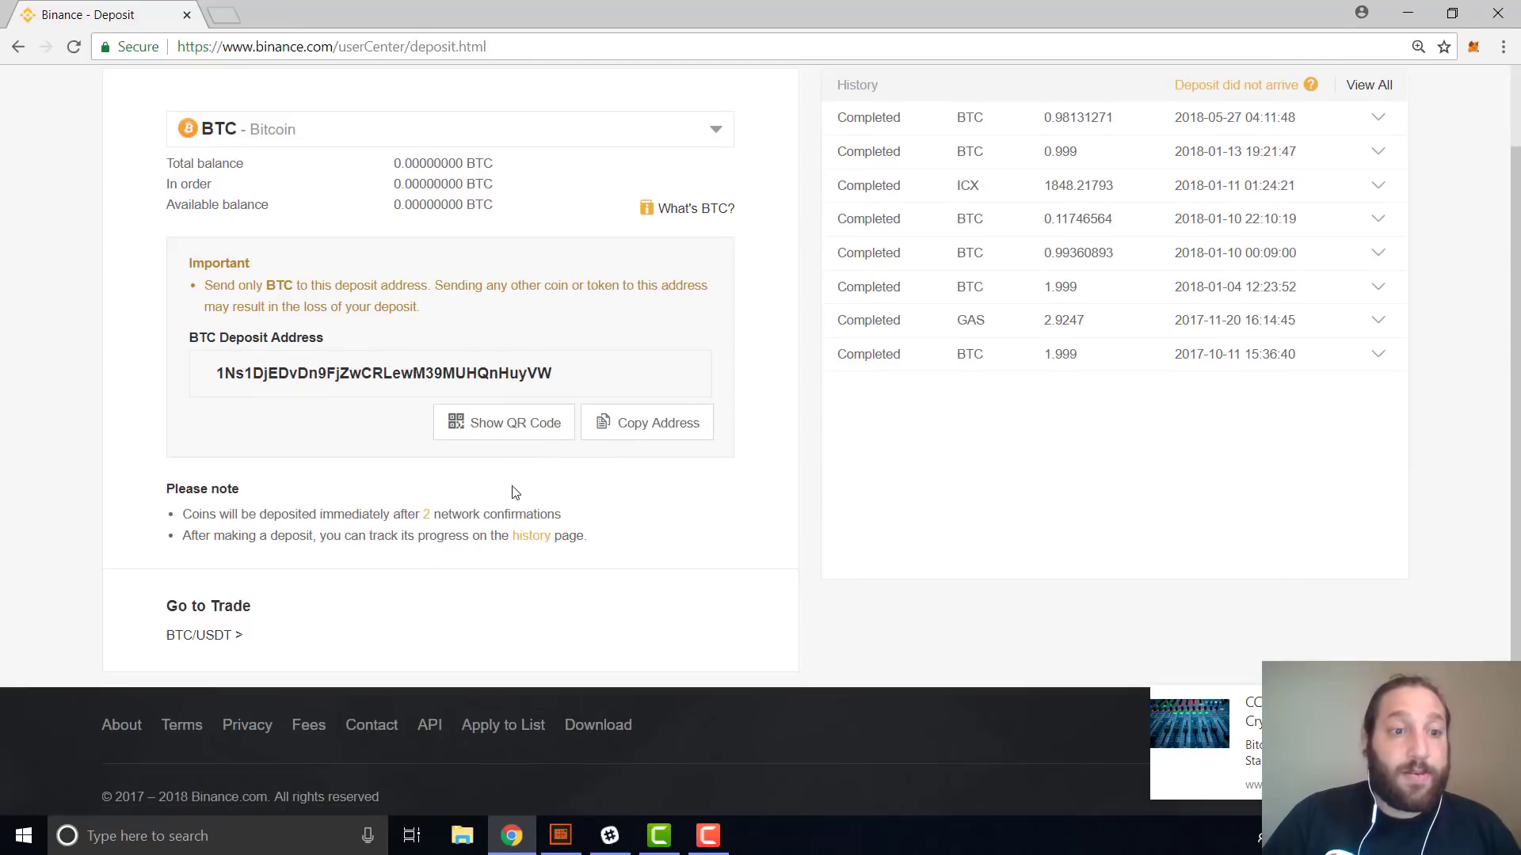
pyautogui.doubleClick(390, 378)
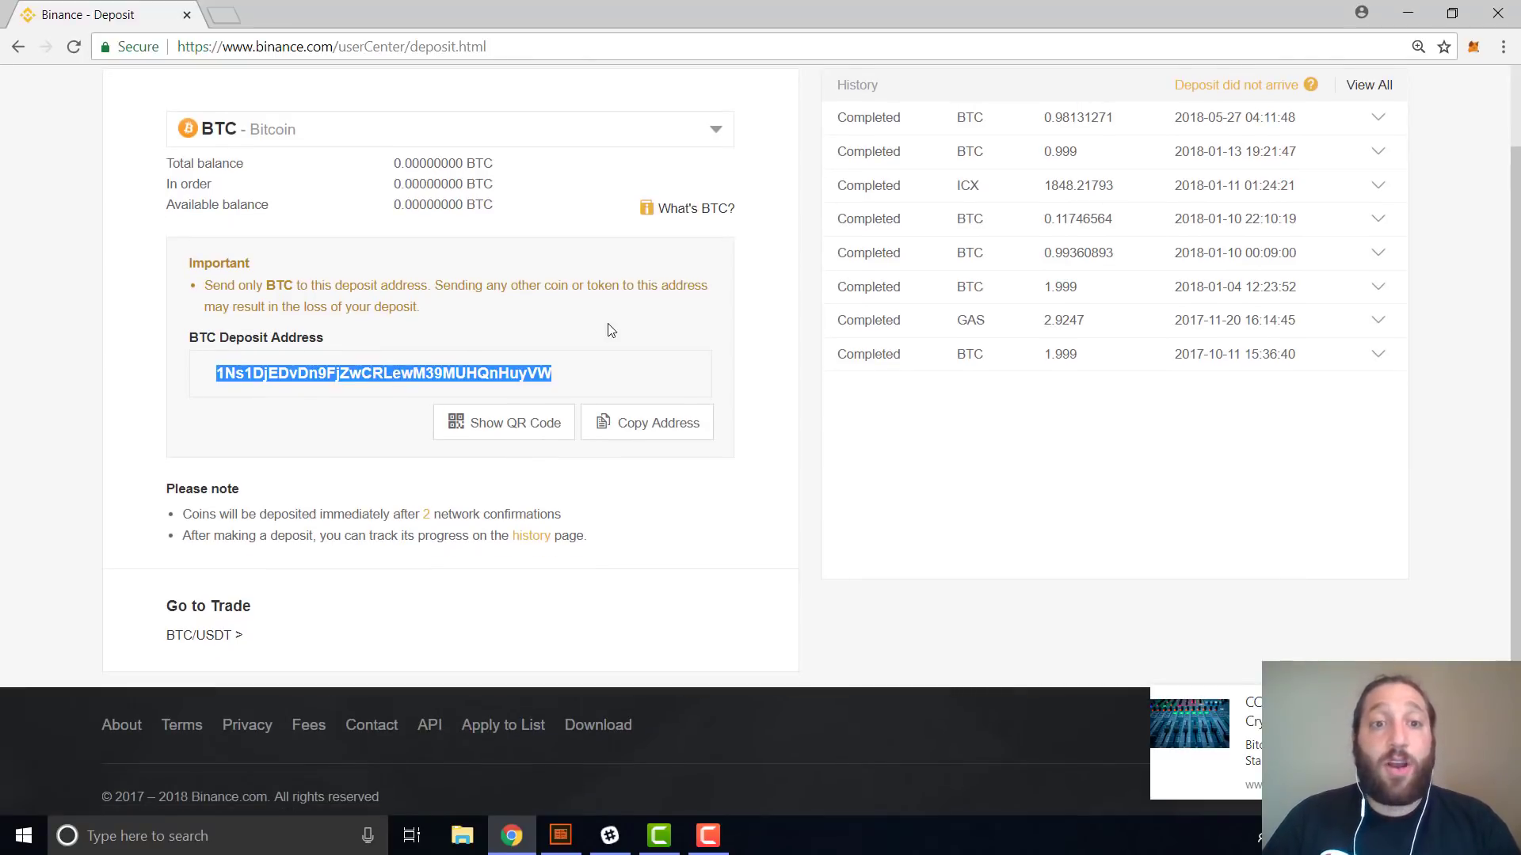
pyautogui.scroll(2, 612, 331)
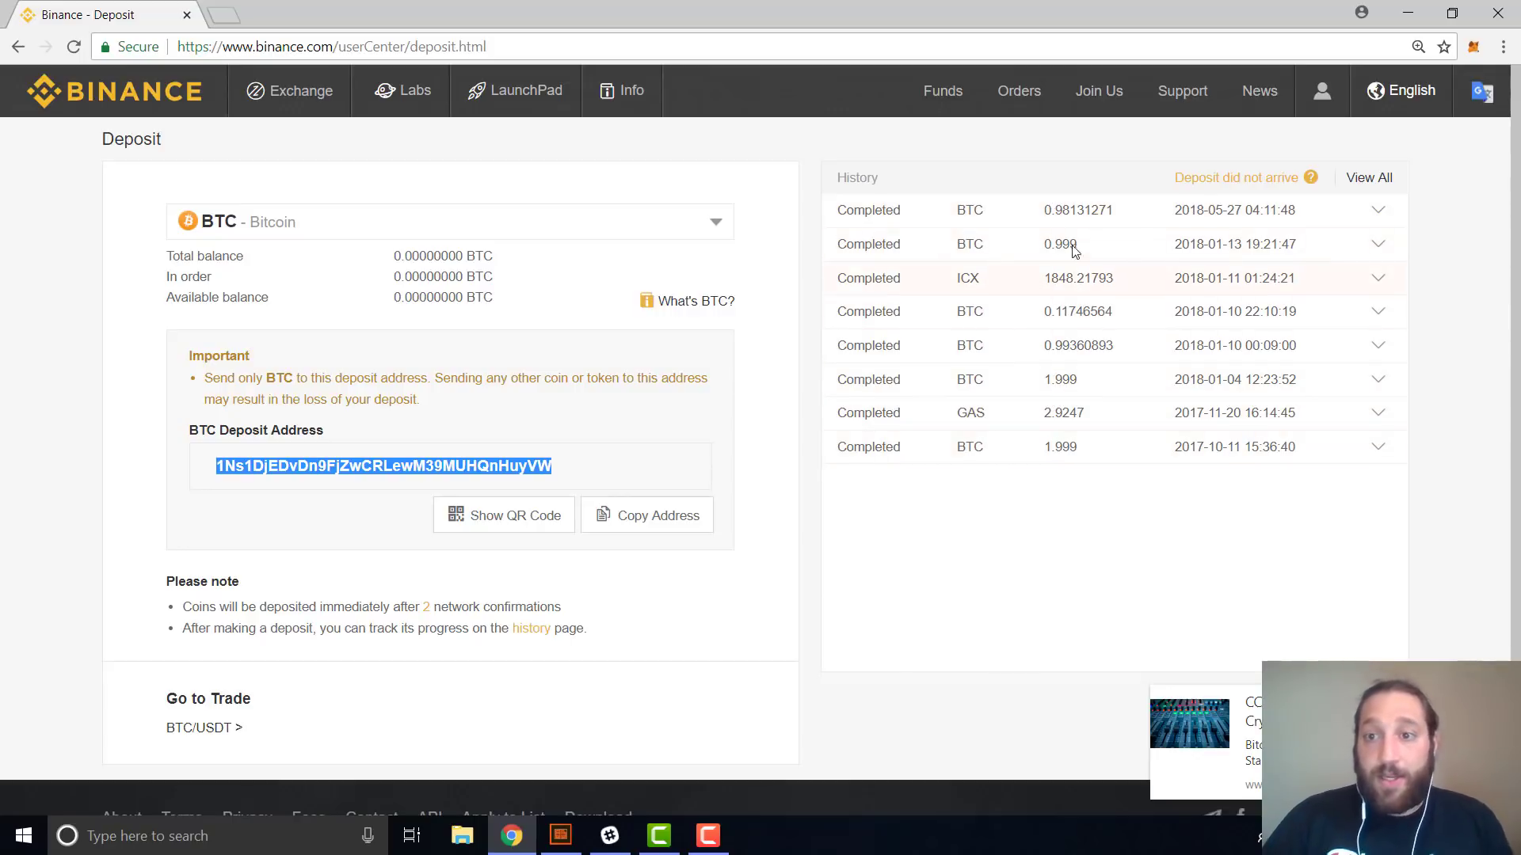
pyautogui.scroll(-1, 509, 221)
pyautogui.scroll(1, 509, 221)
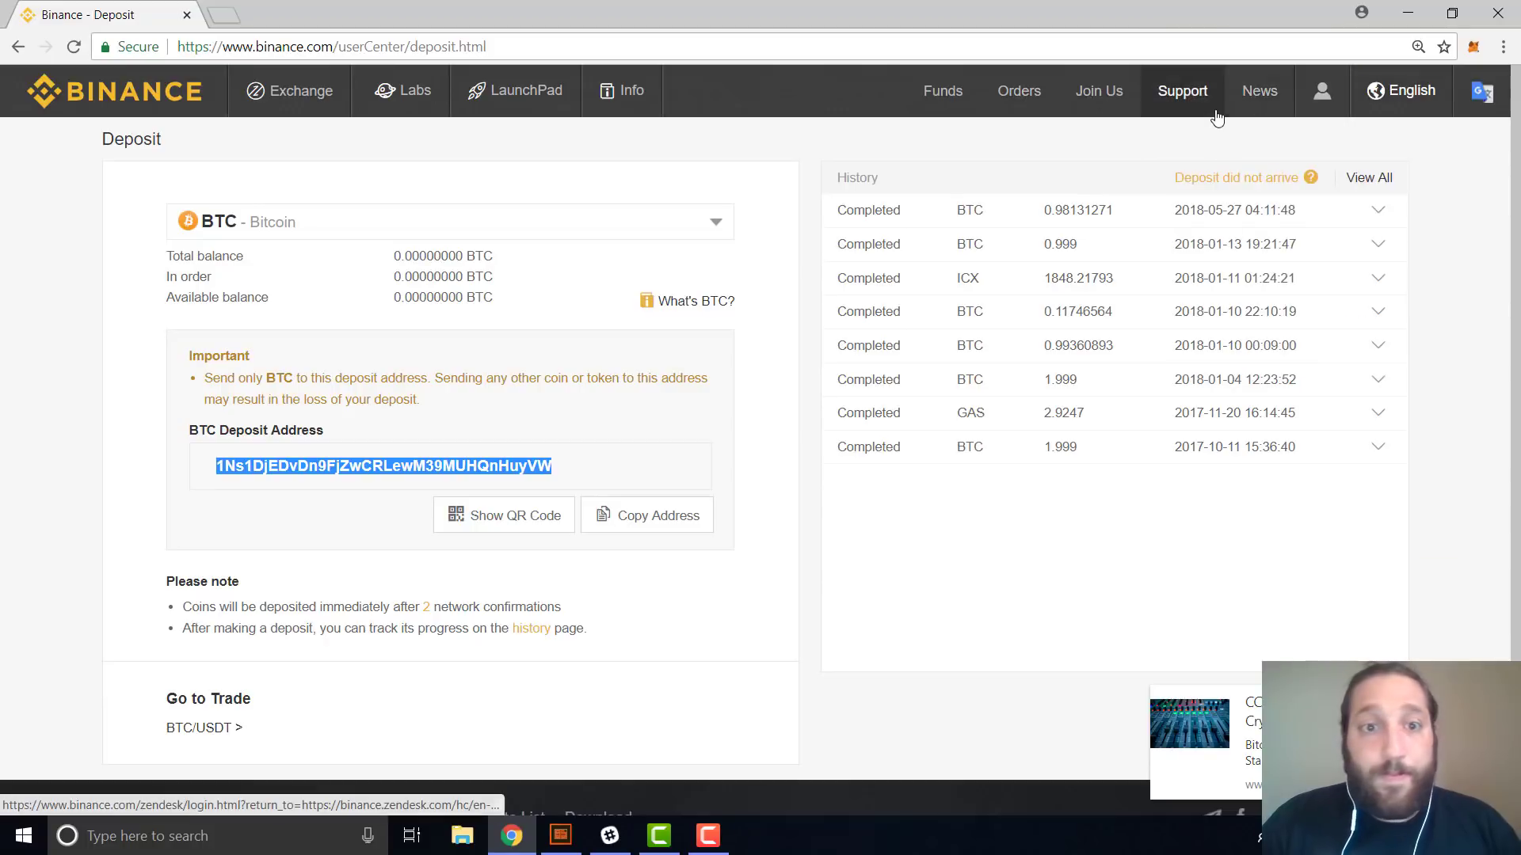
# Switch the deposit coin to Ethereum (ETH) by searching 'ether', and select its address.
pyautogui.click(222, 228)
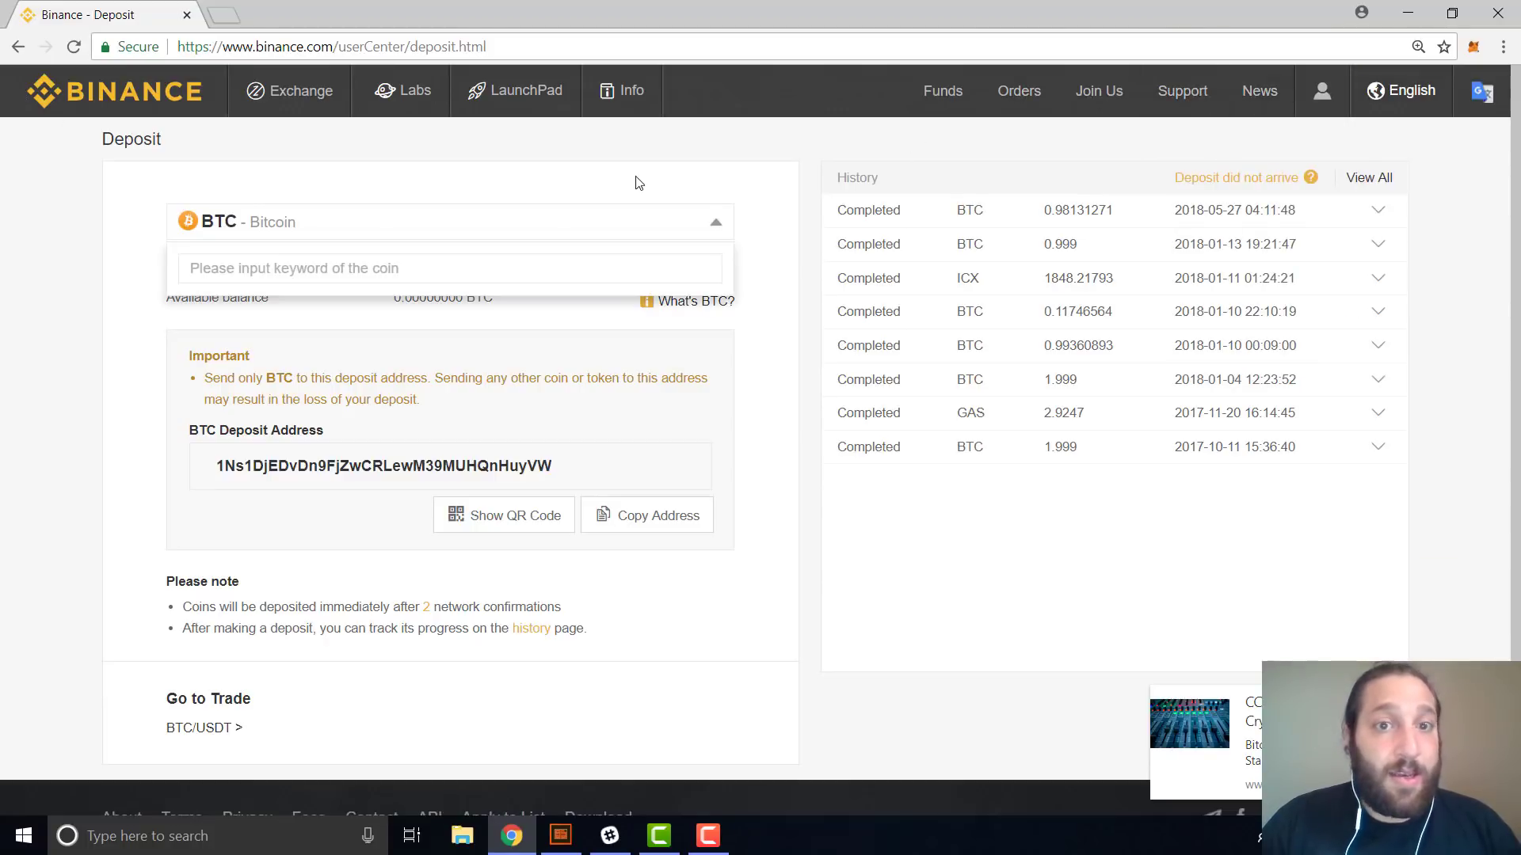
pyautogui.press('Escape')
pyautogui.click(576, 237)
pyautogui.write('ether')
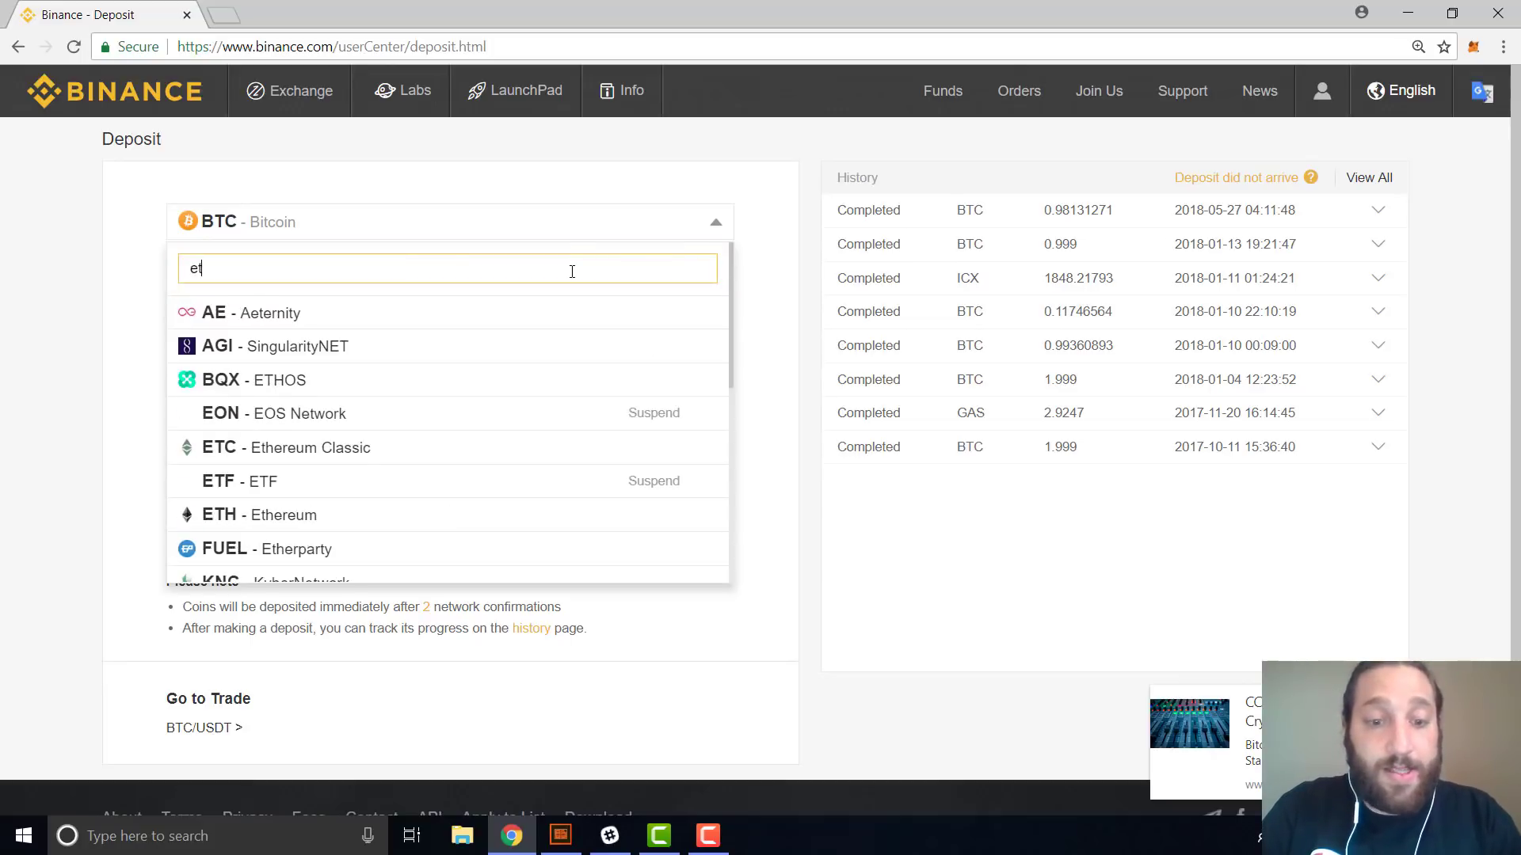
pyautogui.click(506, 347)
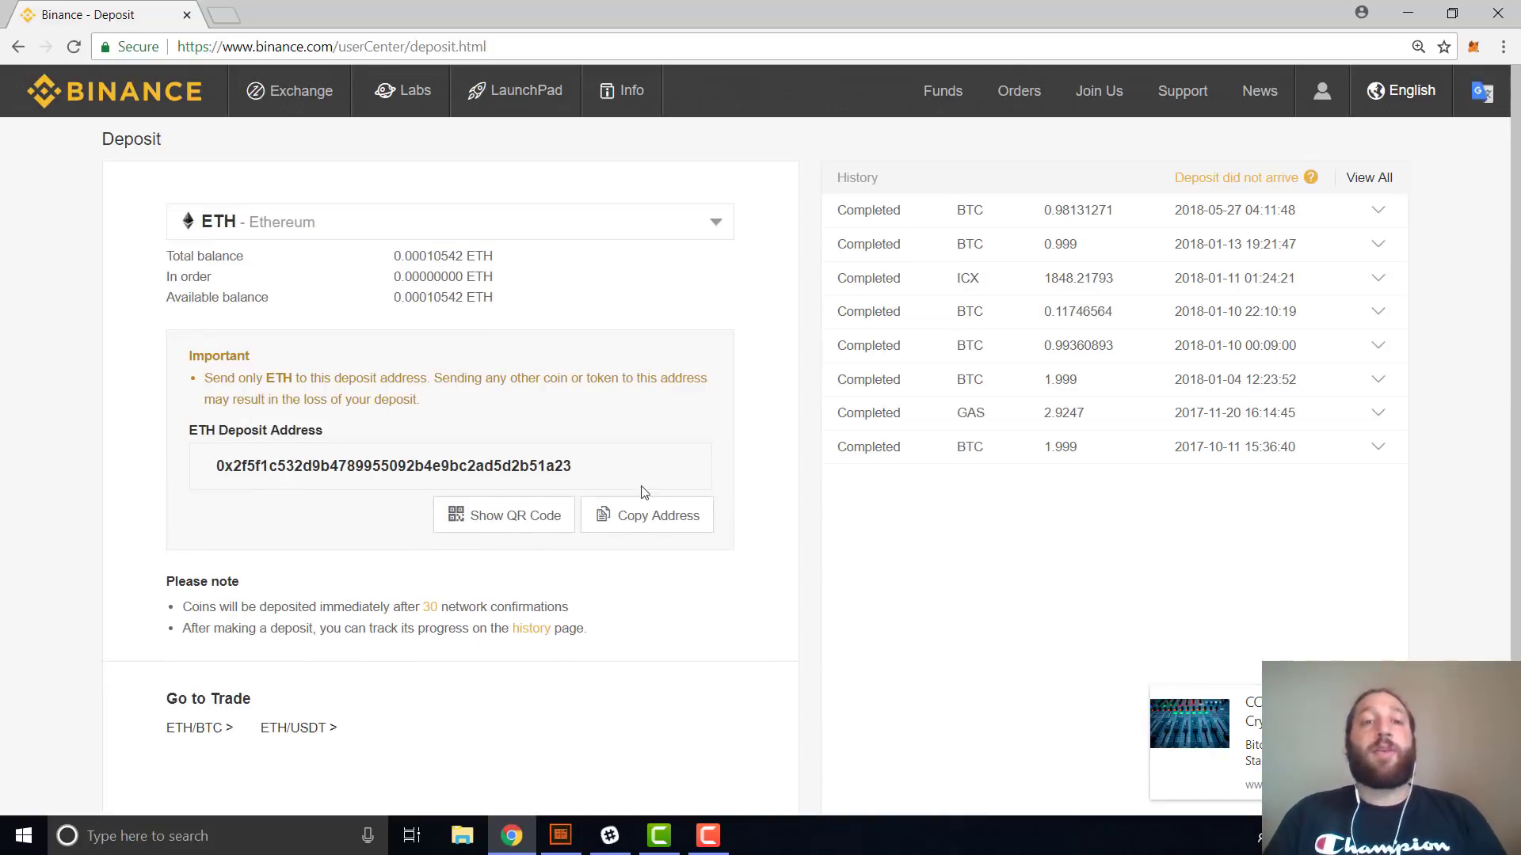
pyautogui.click(428, 485)
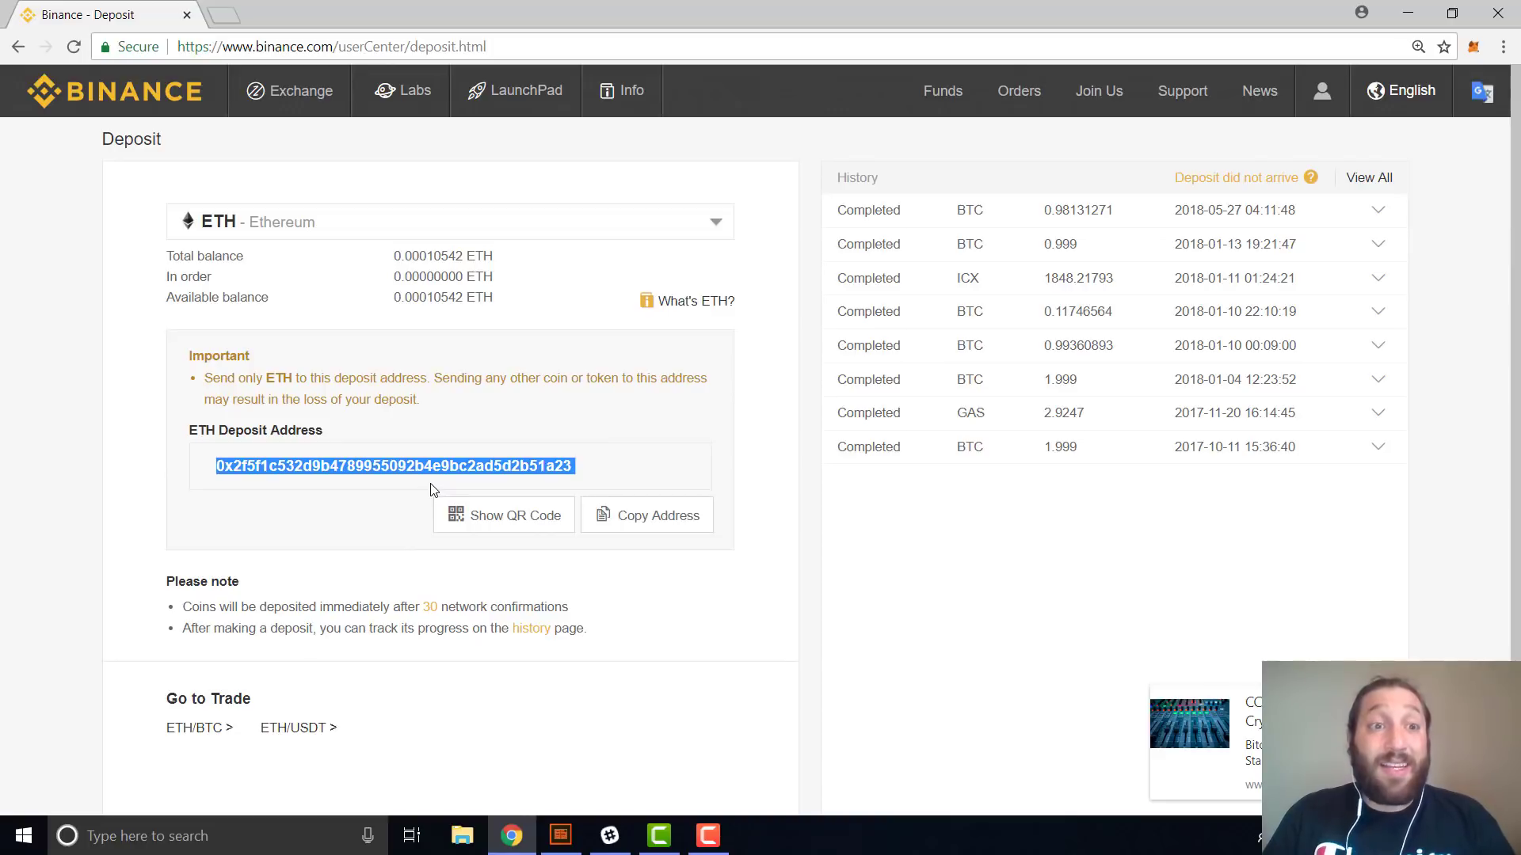
pyautogui.click(443, 323)
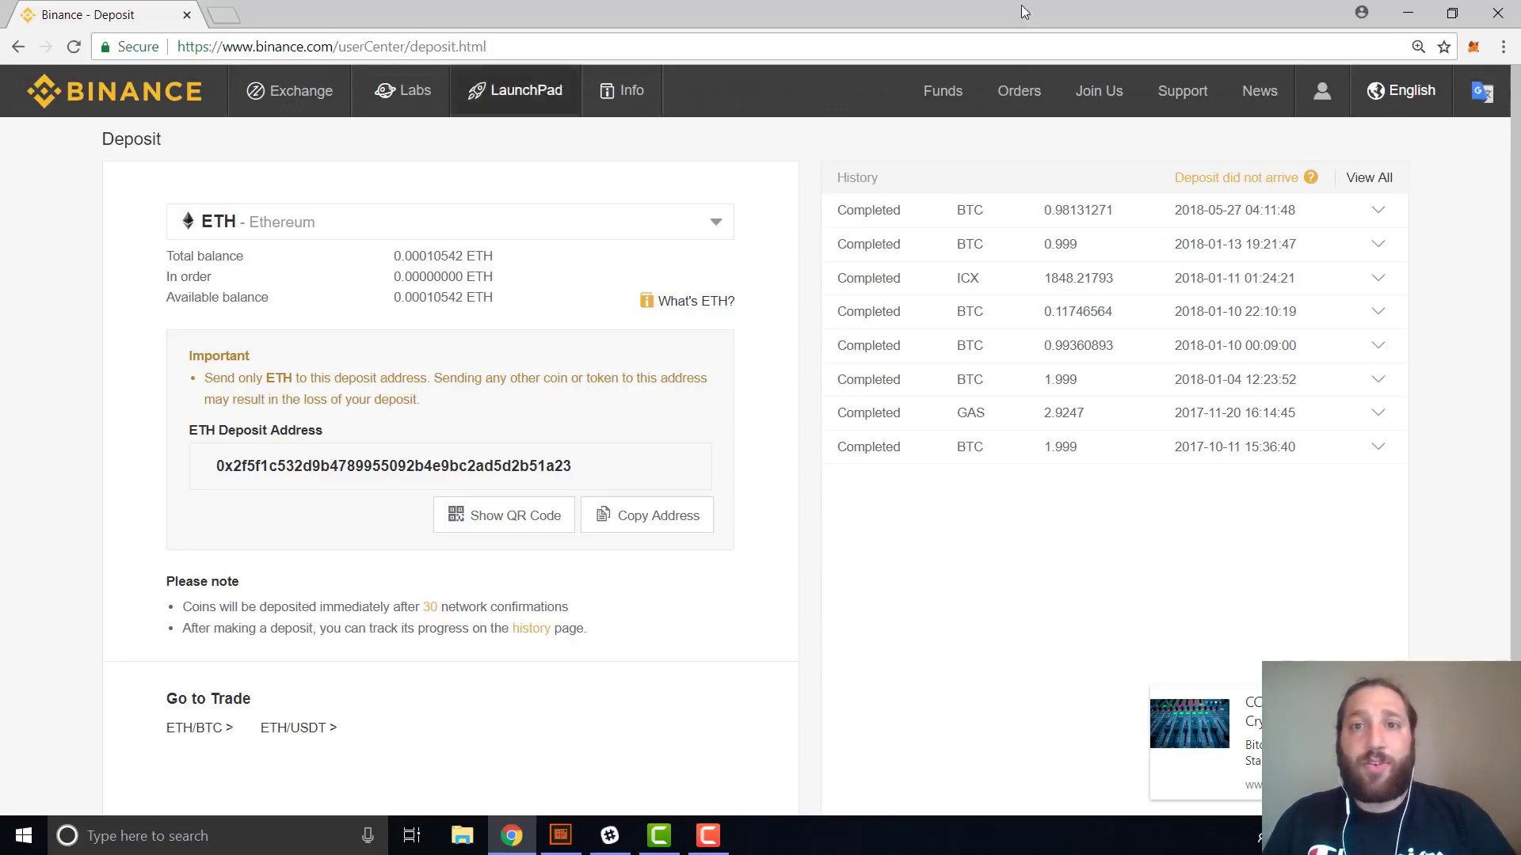
# Return to Balances and toggle Hide small balances, ending with all coins shown.
pyautogui.click(940, 135)
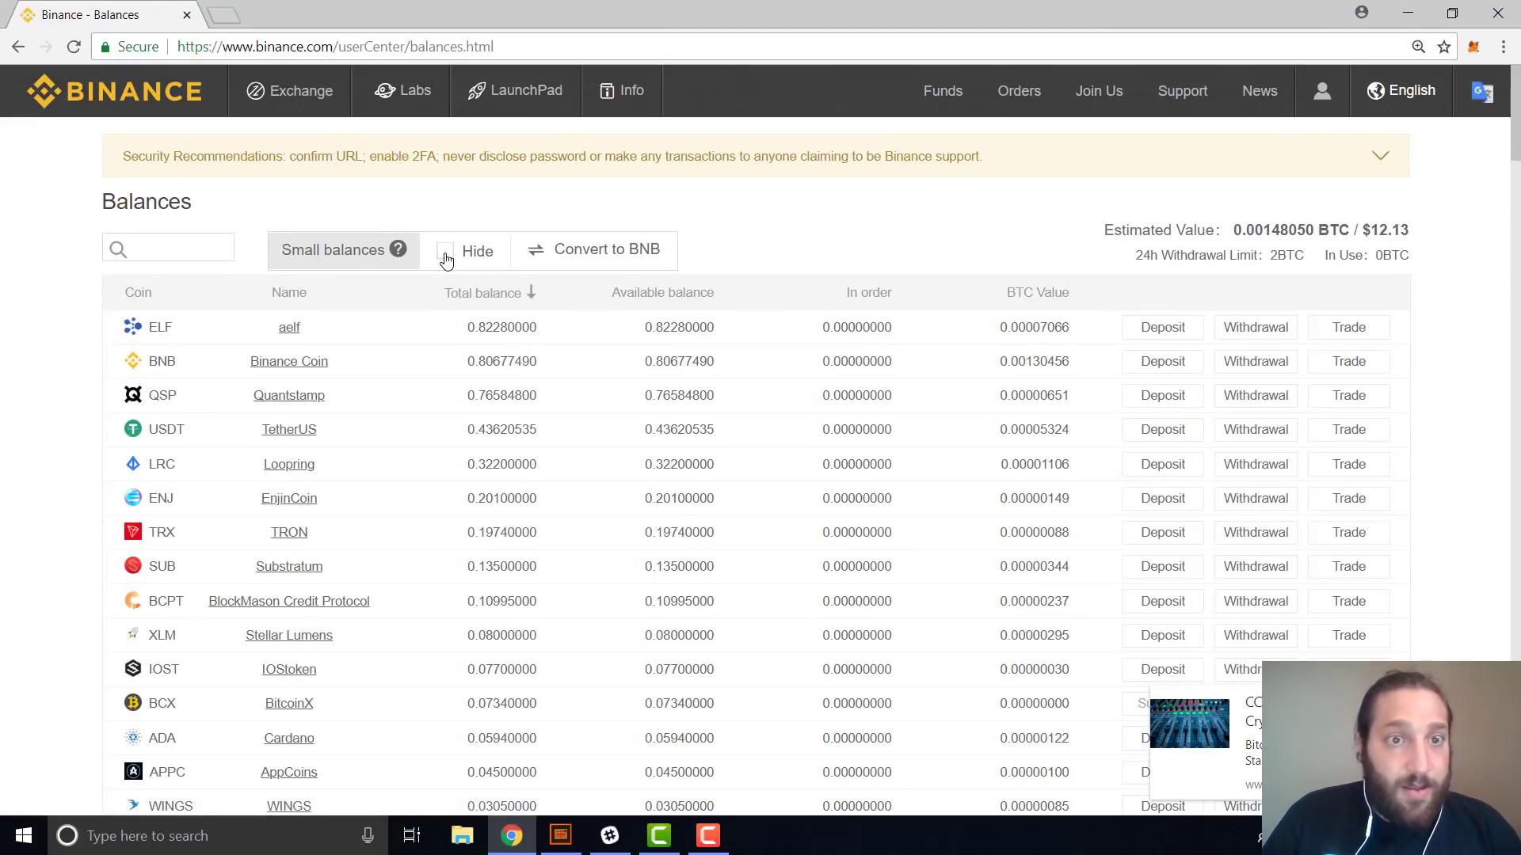
pyautogui.click(448, 253)
pyautogui.click(448, 254)
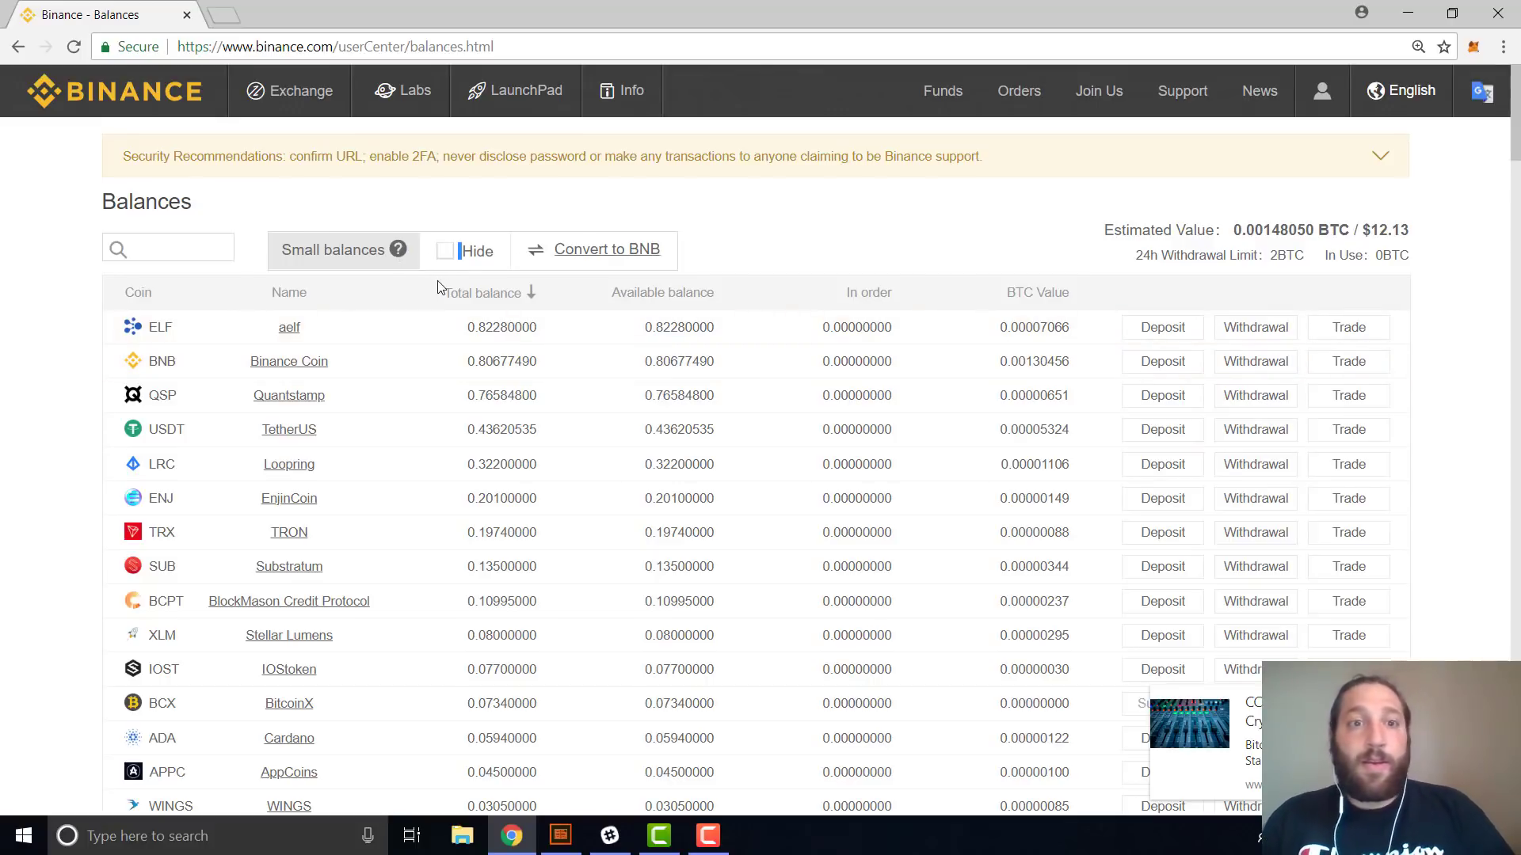
pyautogui.click(453, 253)
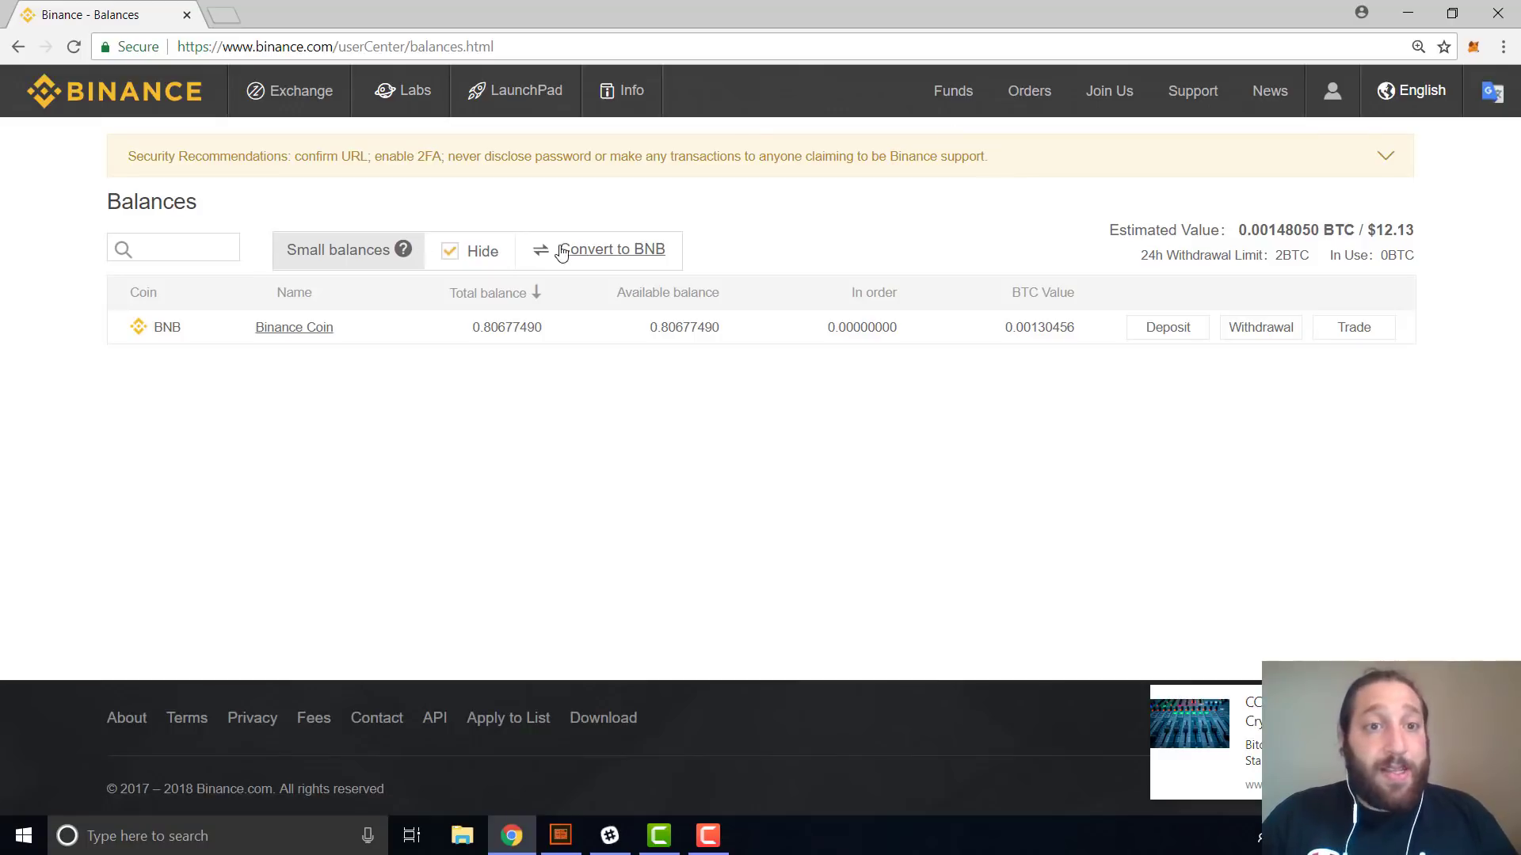
pyautogui.click(450, 252)
# Search 'iota', check why IOTA deposits and withdrawals are suspended, then clear the search.
pyautogui.click(228, 252)
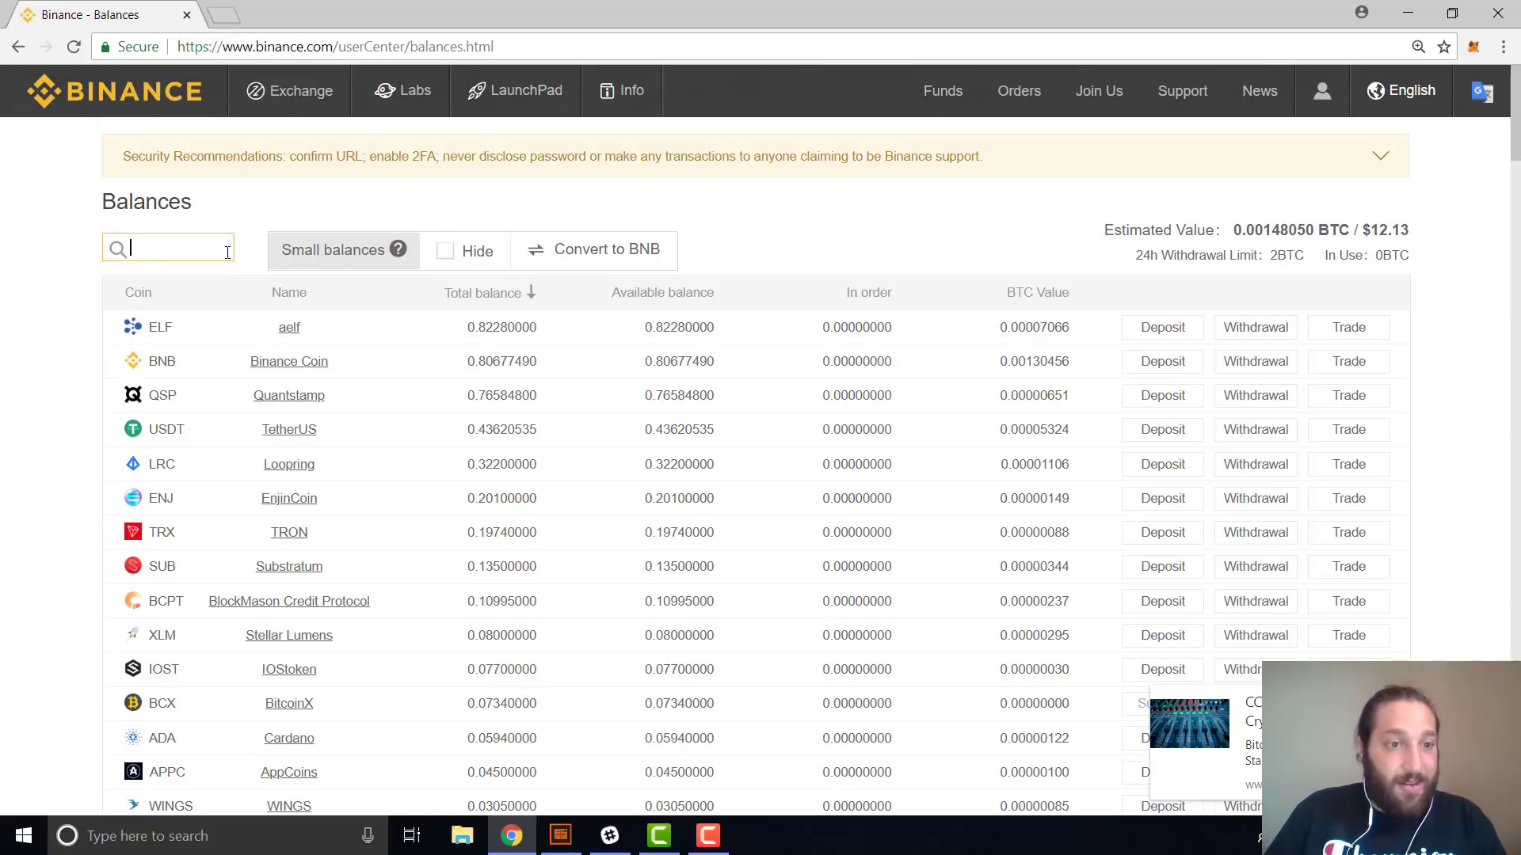
pyautogui.scroll(-5, 227, 250)
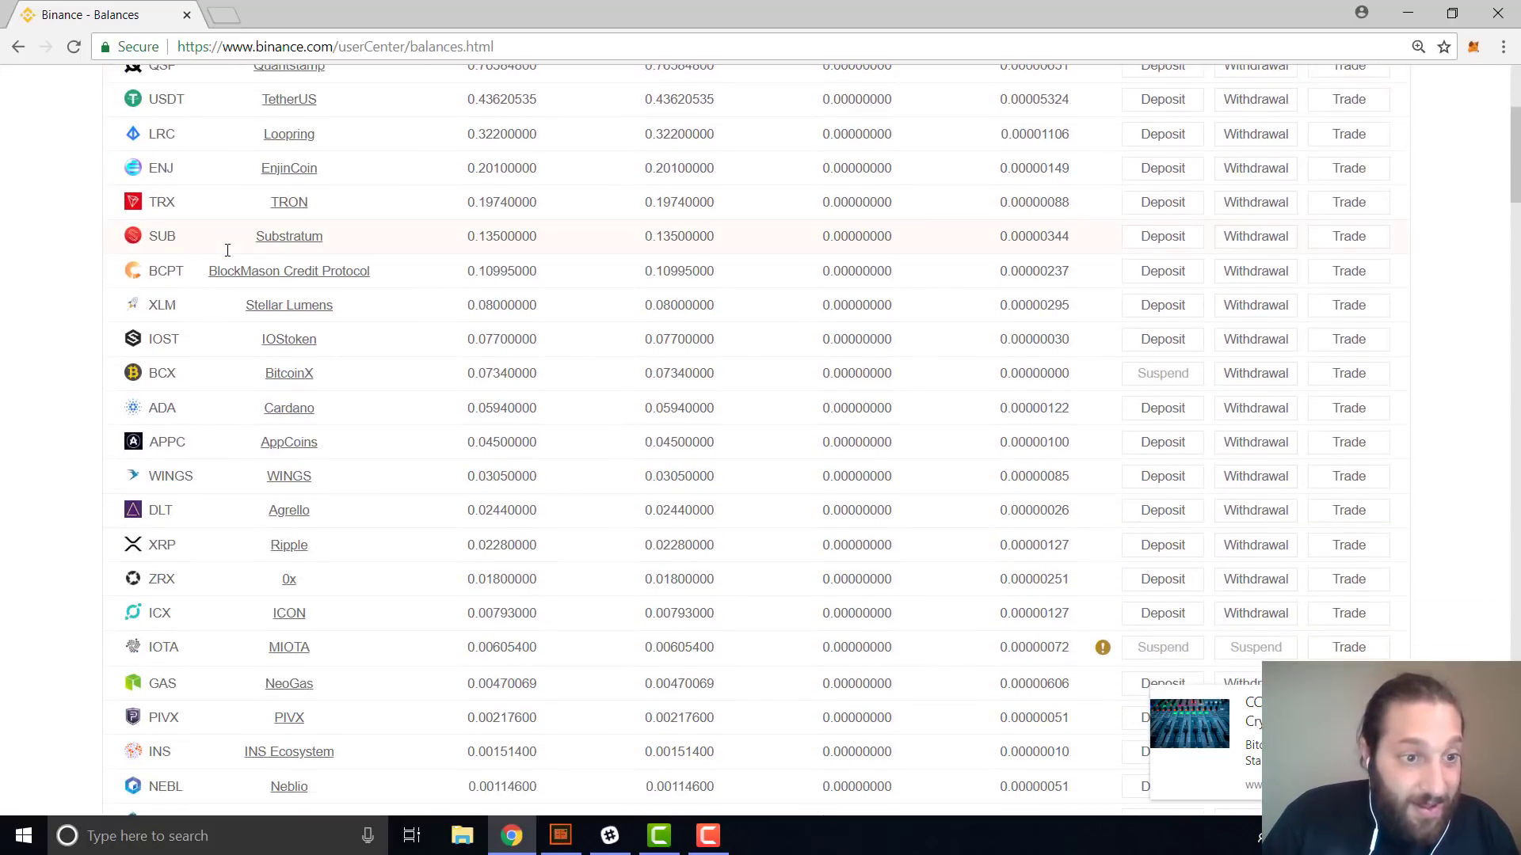
pyautogui.scroll(5, 228, 250)
pyautogui.click(221, 250)
pyautogui.write('iota')
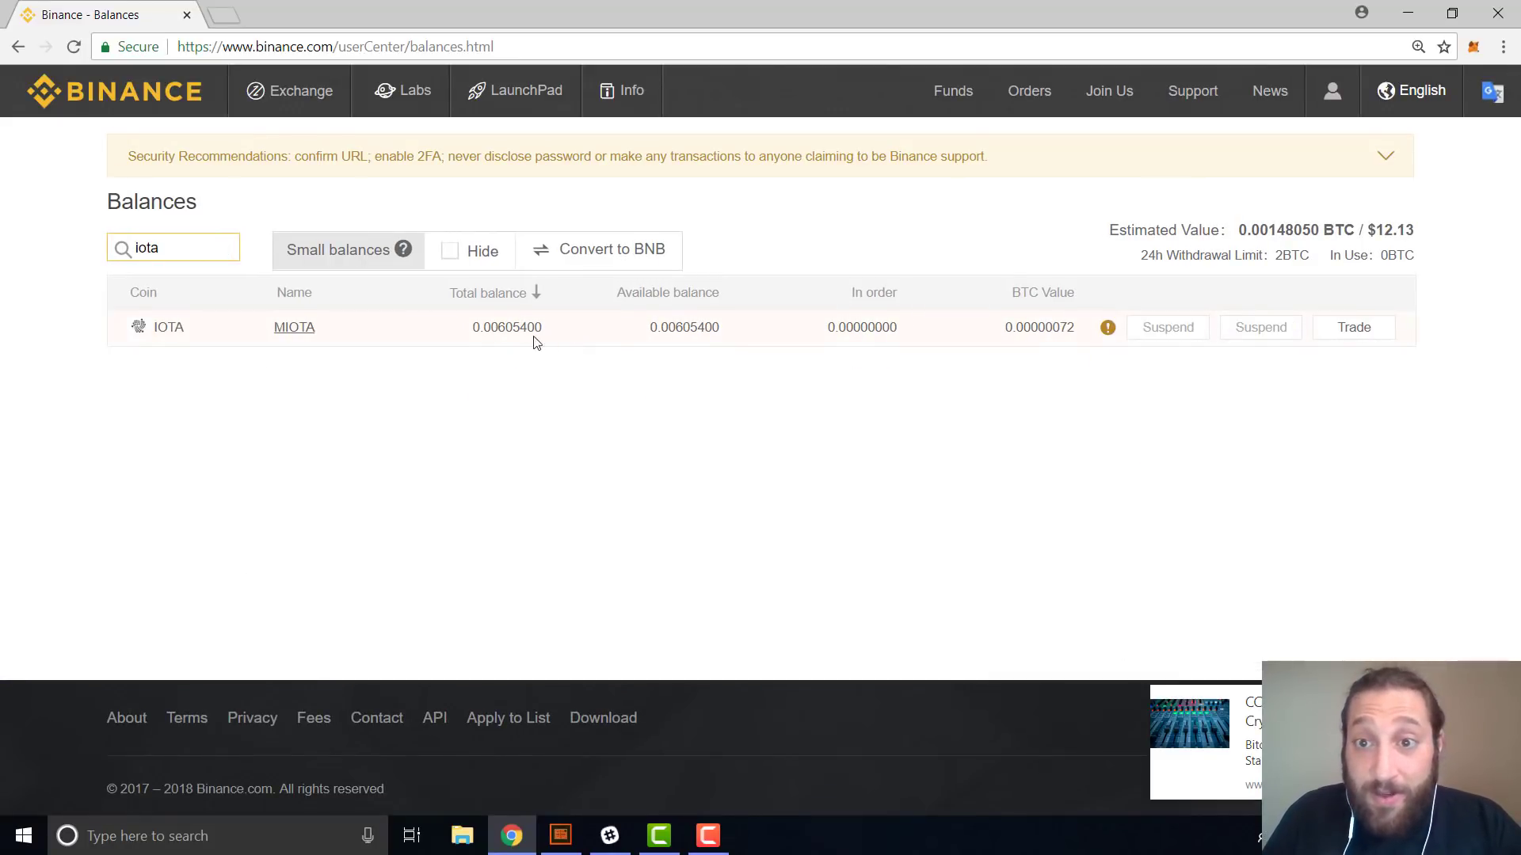
pyautogui.click(1114, 333)
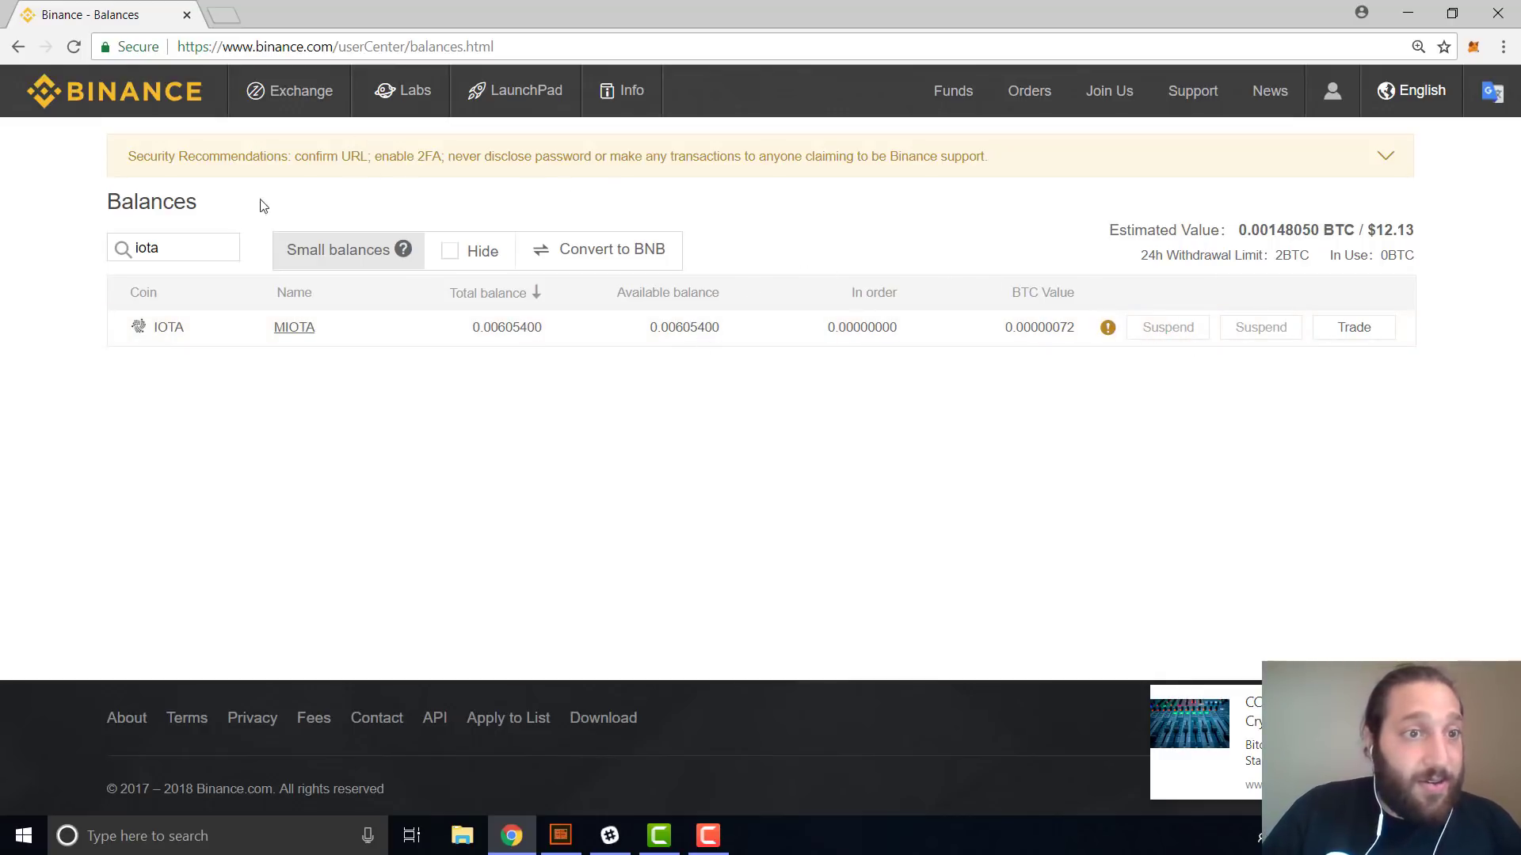
pyautogui.press('BackSpace')
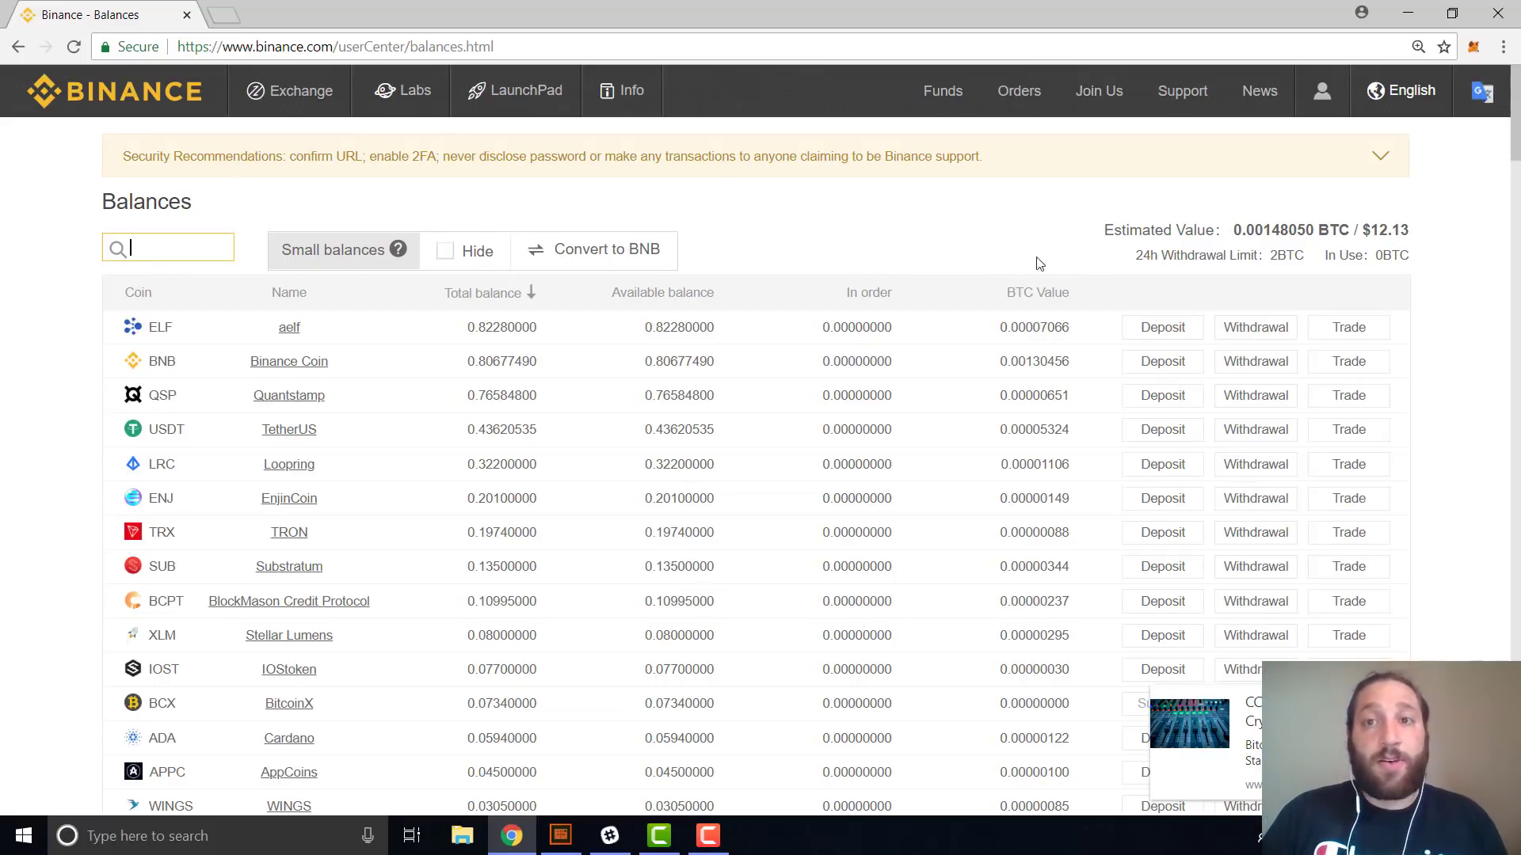
# Load the Basic BTC/USDT trading page from the Exchange menu.
pyautogui.click(299, 95)
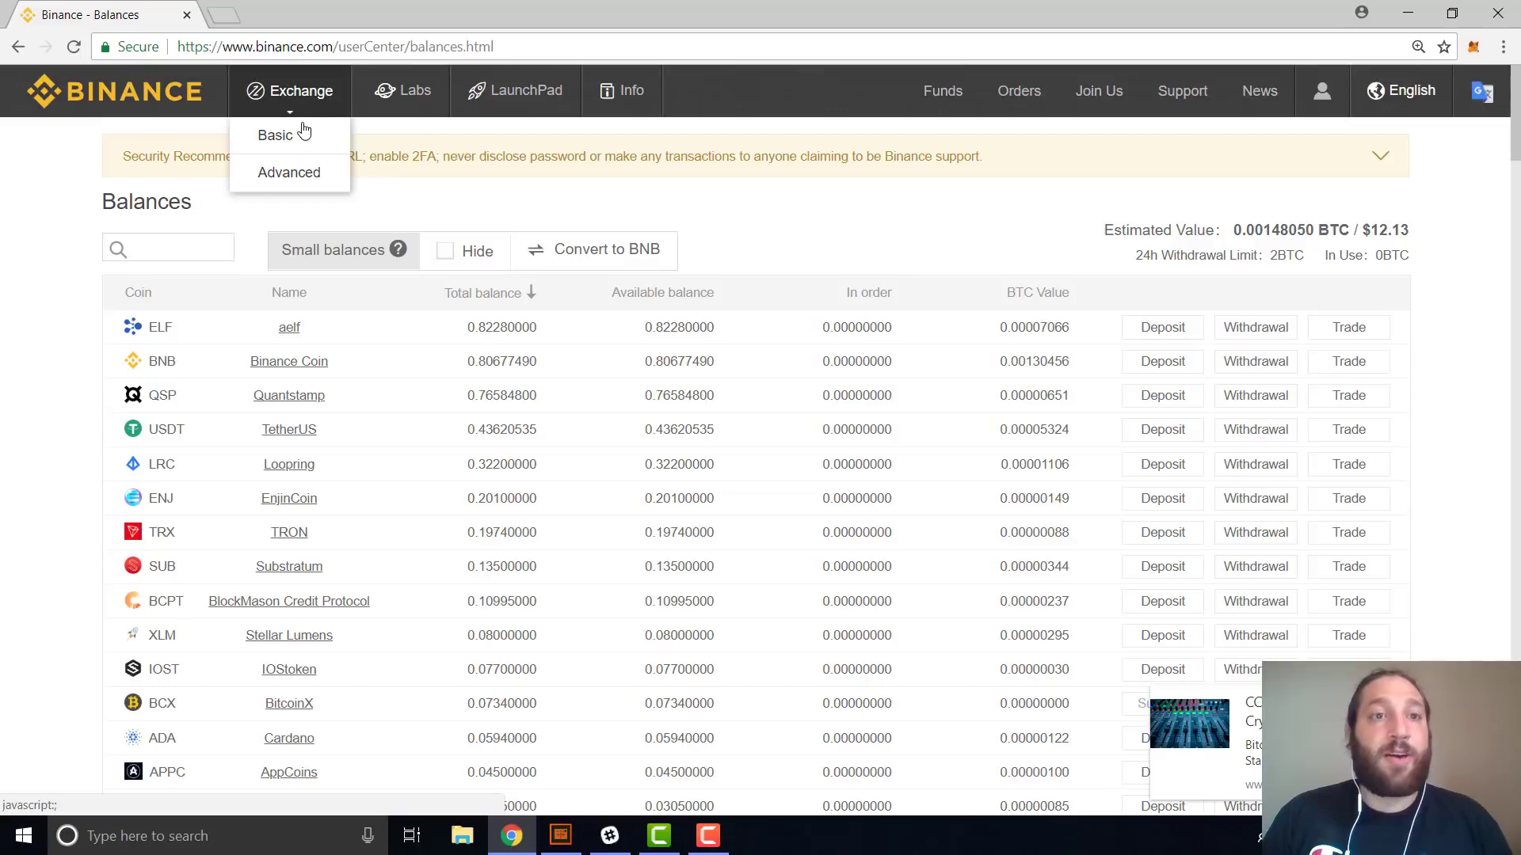
pyautogui.click(304, 135)
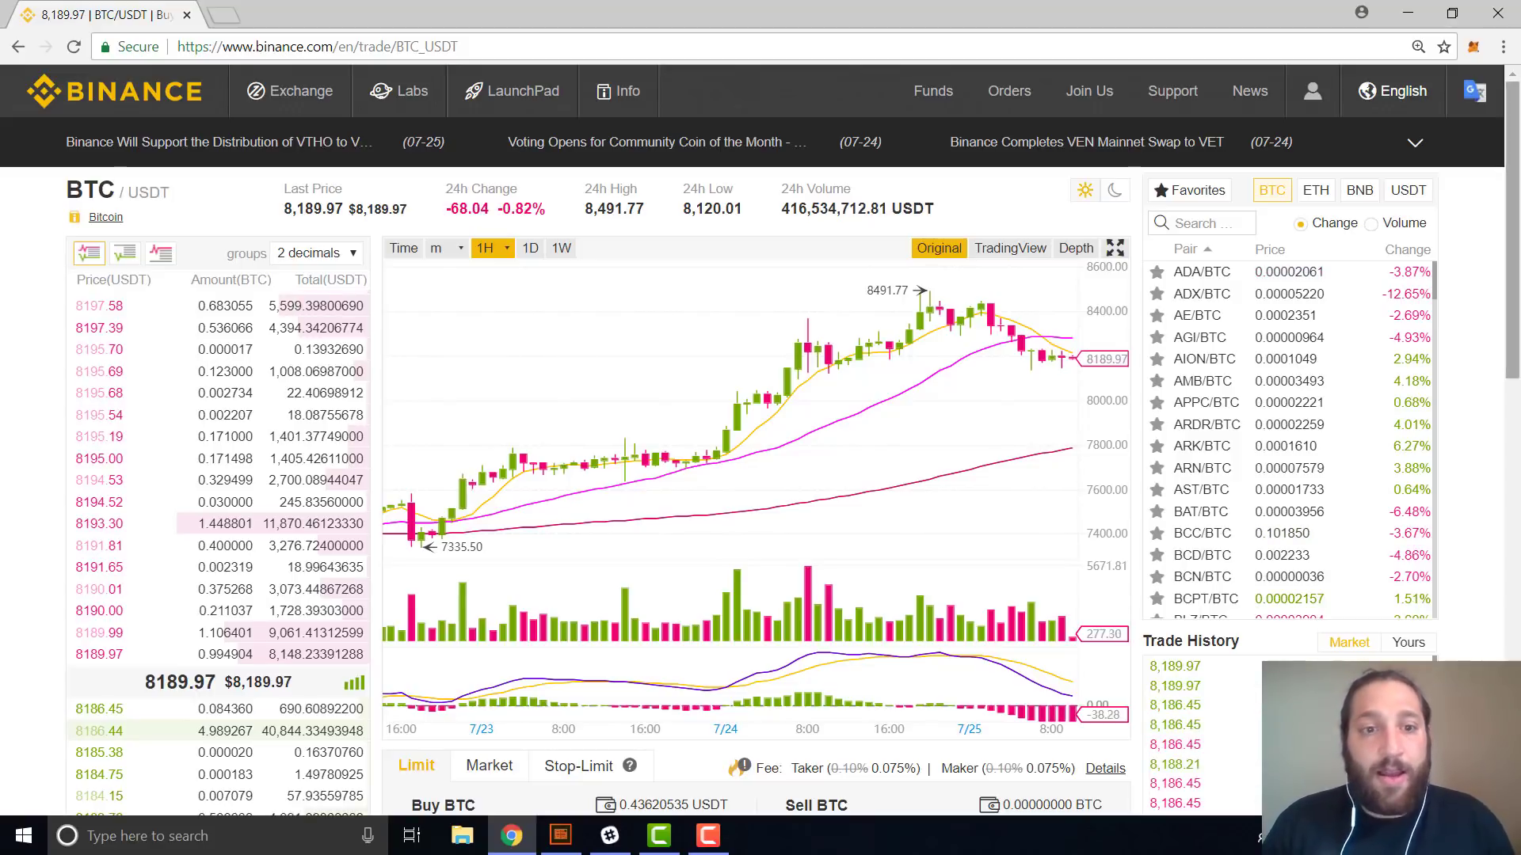
pyautogui.scroll(-1, 1519, 383)
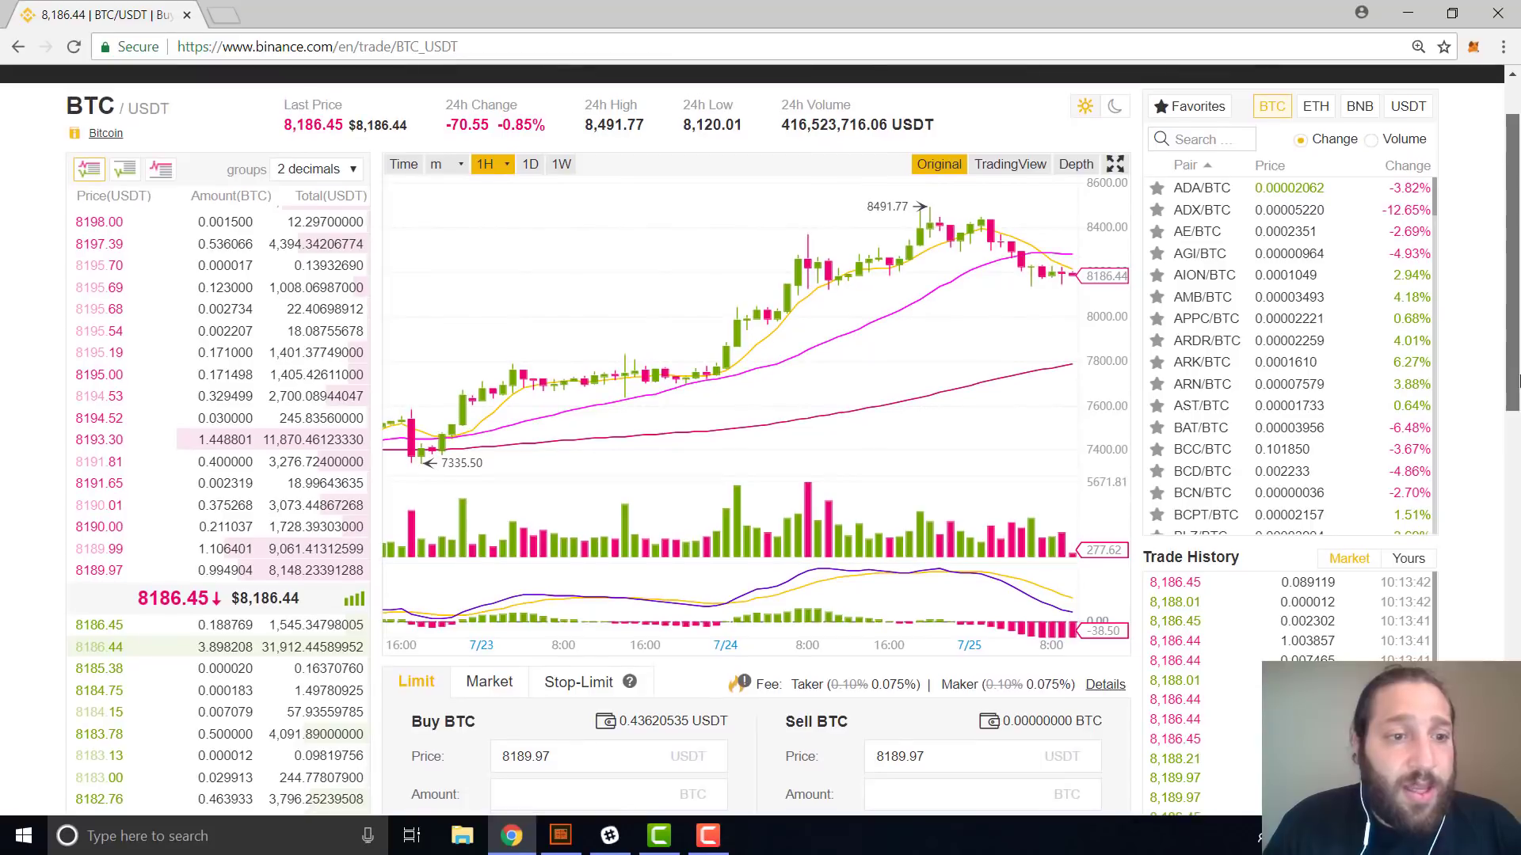
pyautogui.moveTo(1518, 383); pyautogui.dragTo(1518, 343)
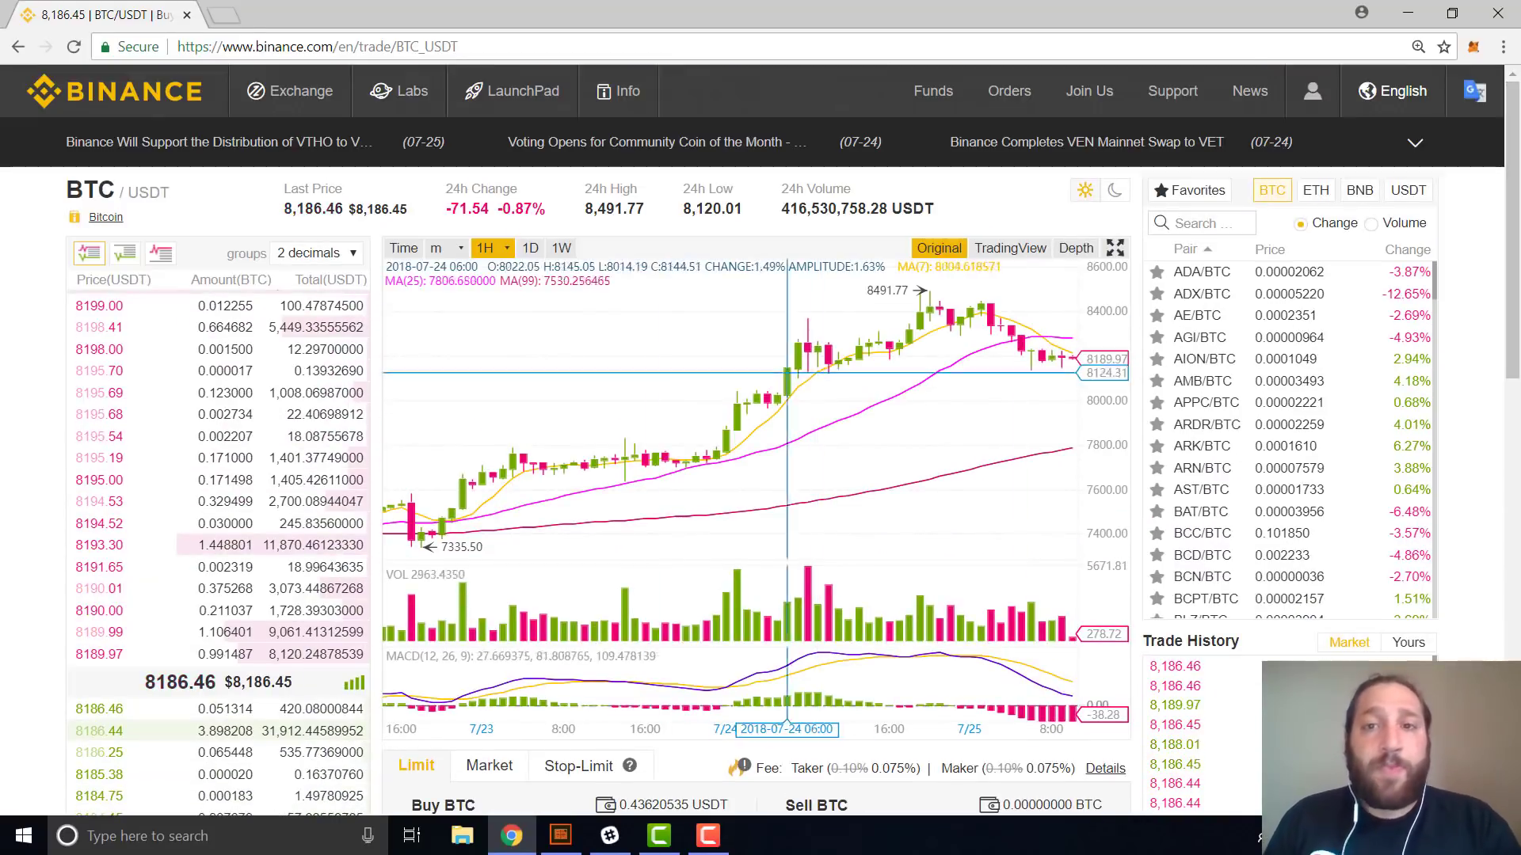
# Search 'bnb' in the pair list and open the BNB/BTC market.
pyautogui.click(1258, 221)
pyautogui.write('bnb')
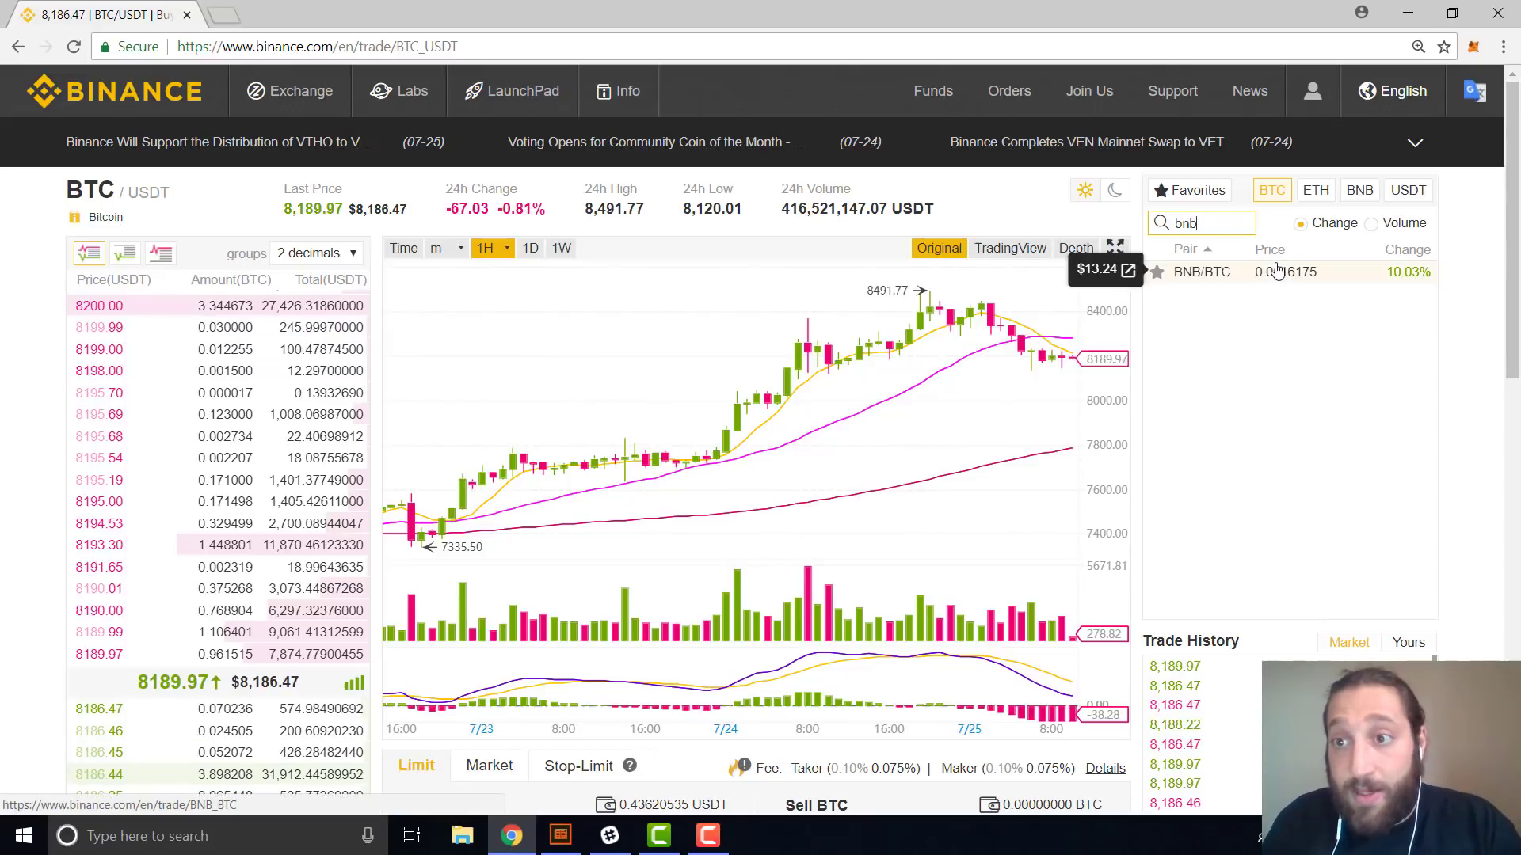
pyautogui.click(1294, 276)
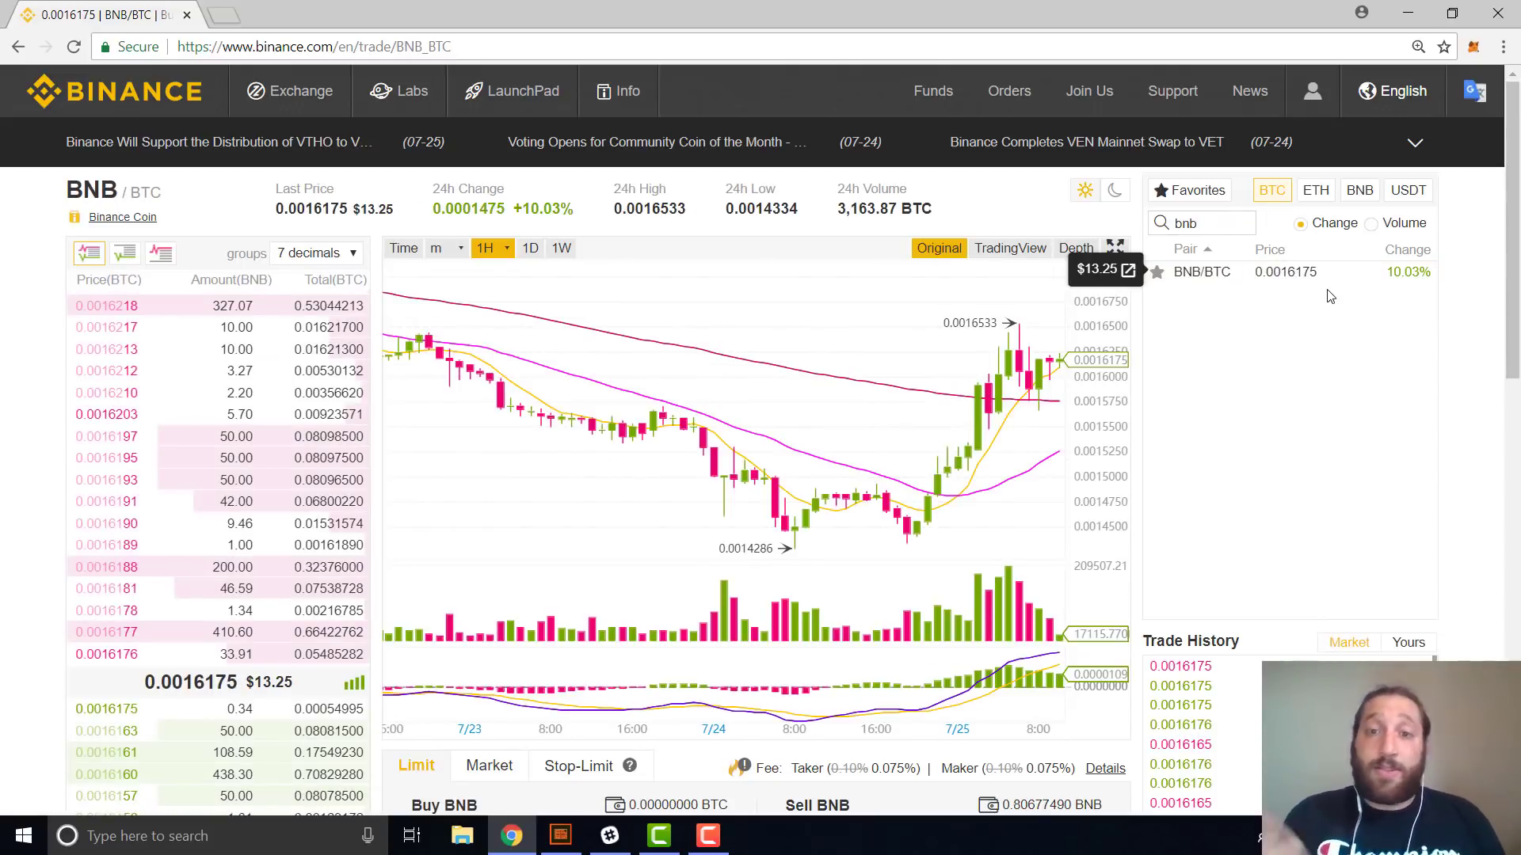
pyautogui.moveTo(1519, 264); pyautogui.dragTo(1519, 417)
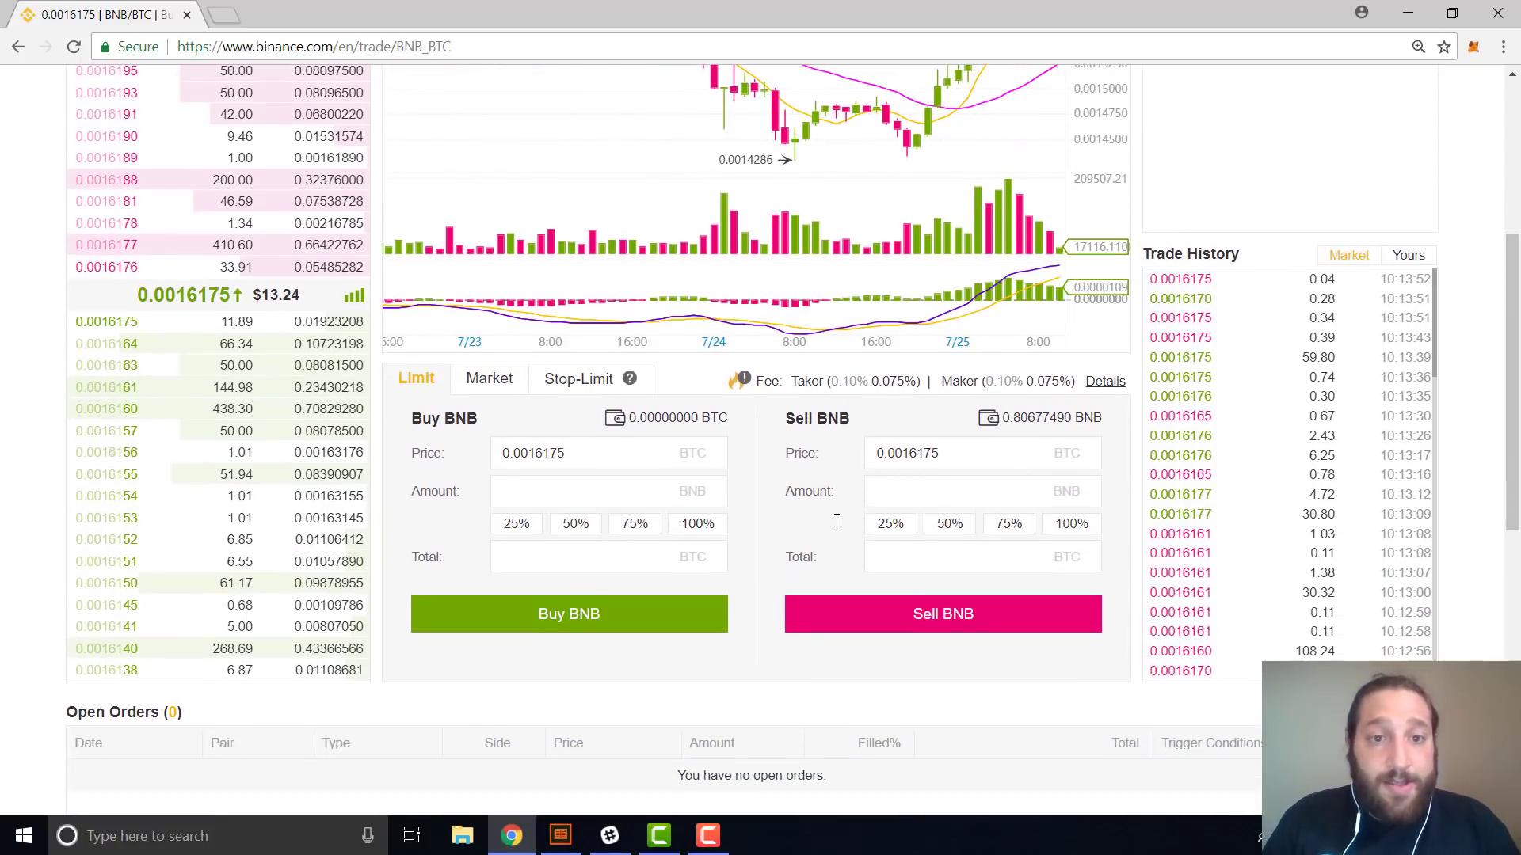
# Place a limit sell of 0.80 BNB at 0.0016175 BTC.
pyautogui.doubleClick(585, 454)
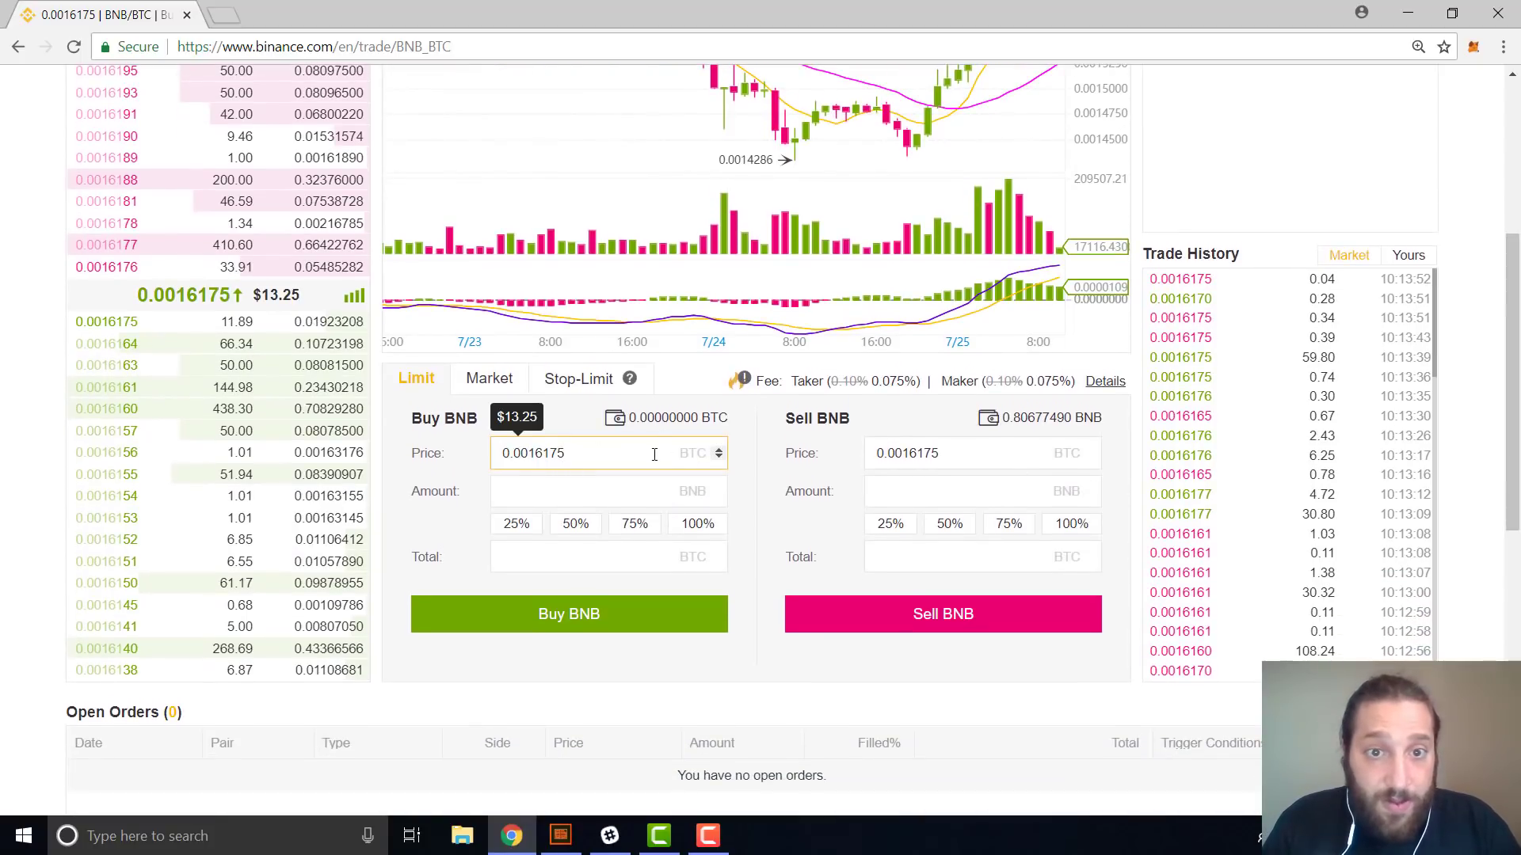
pyautogui.click(999, 447)
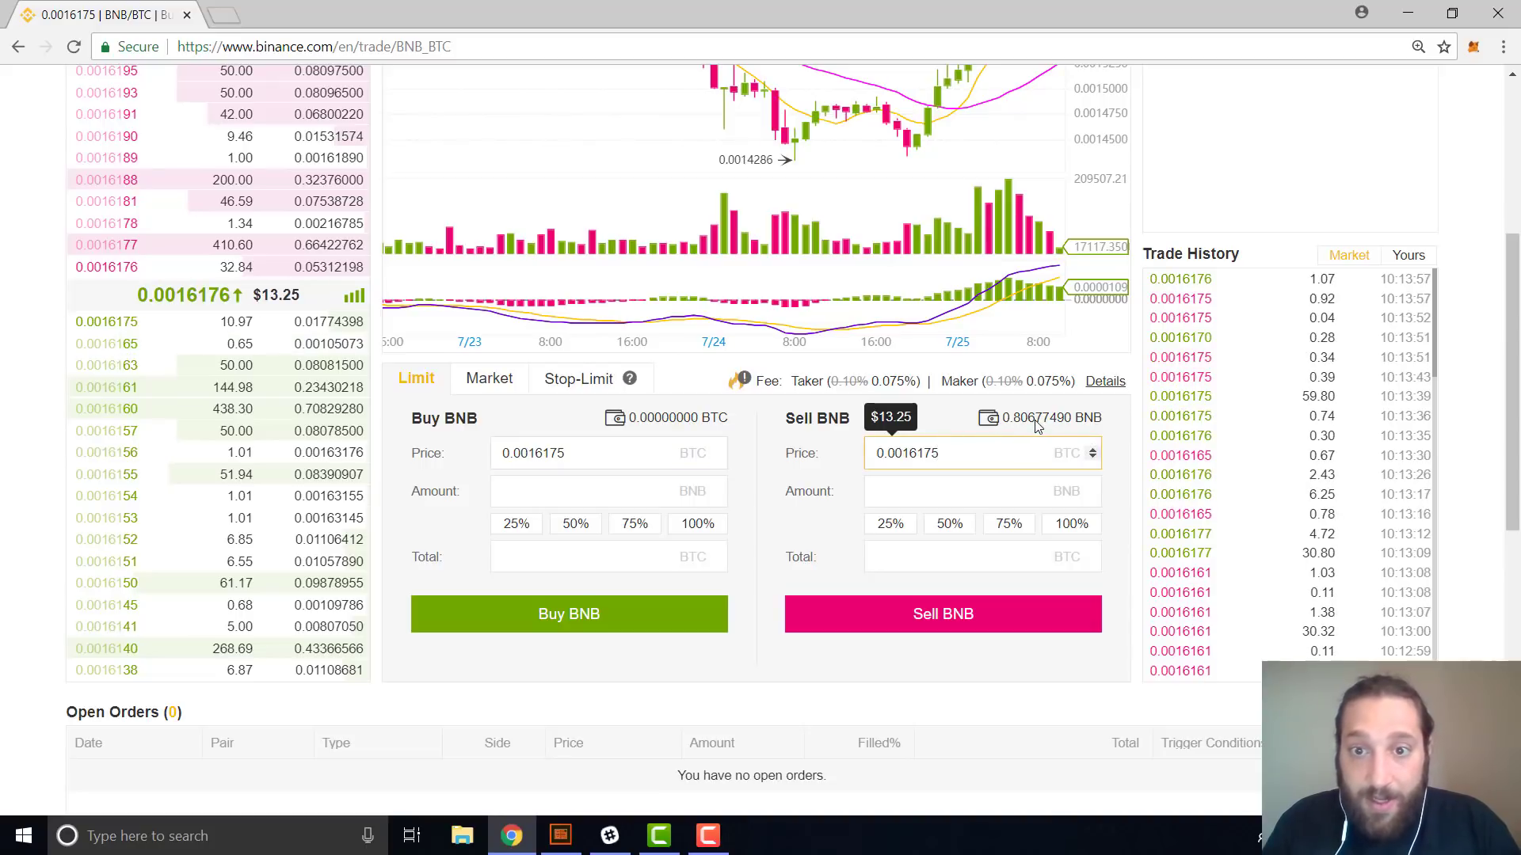
pyautogui.click(1026, 426)
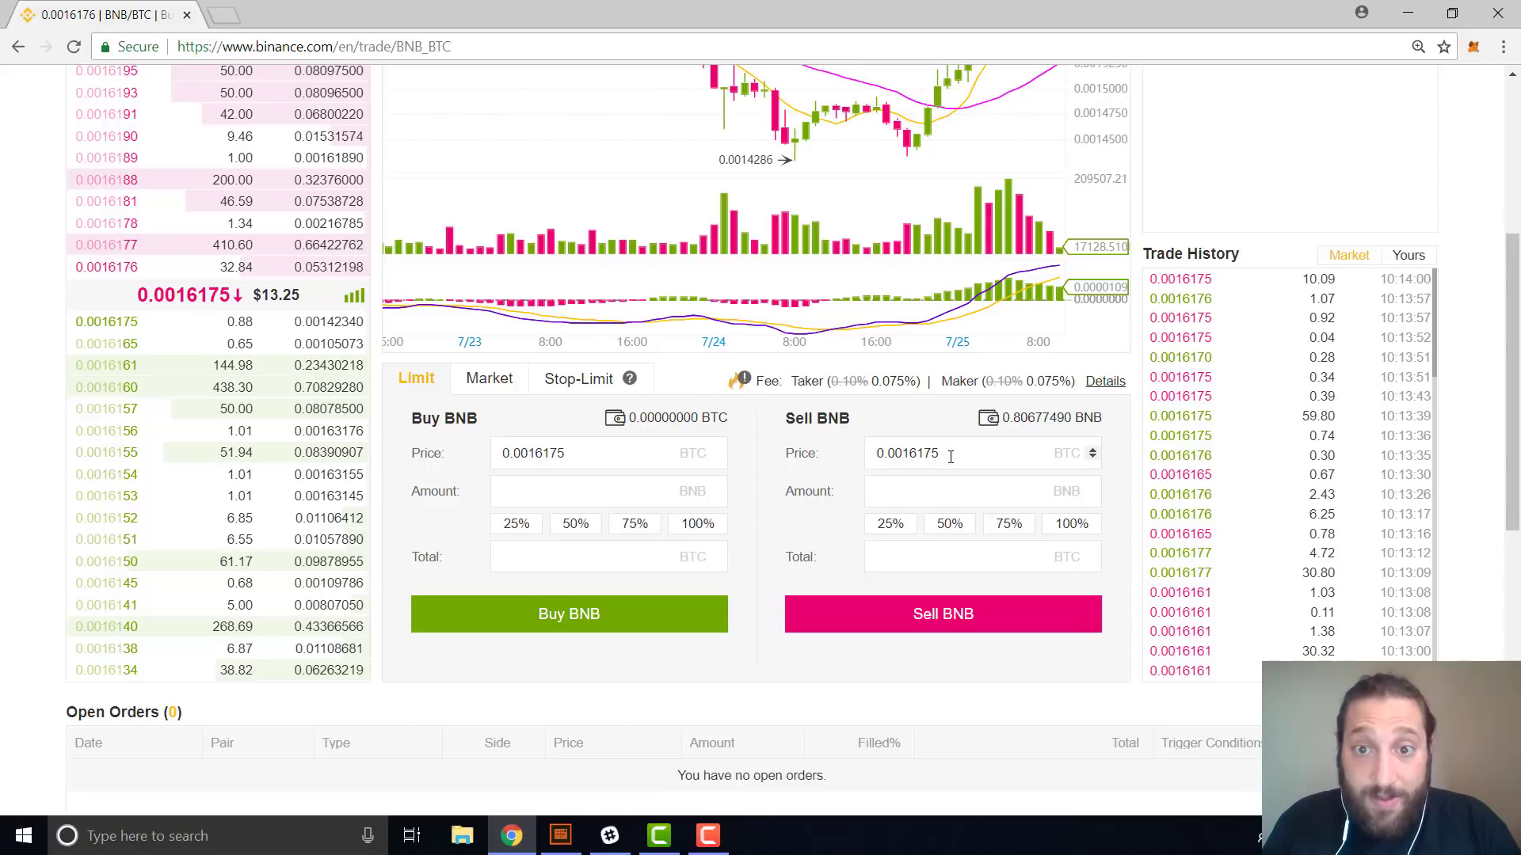
pyautogui.scroll(5, 967, 441)
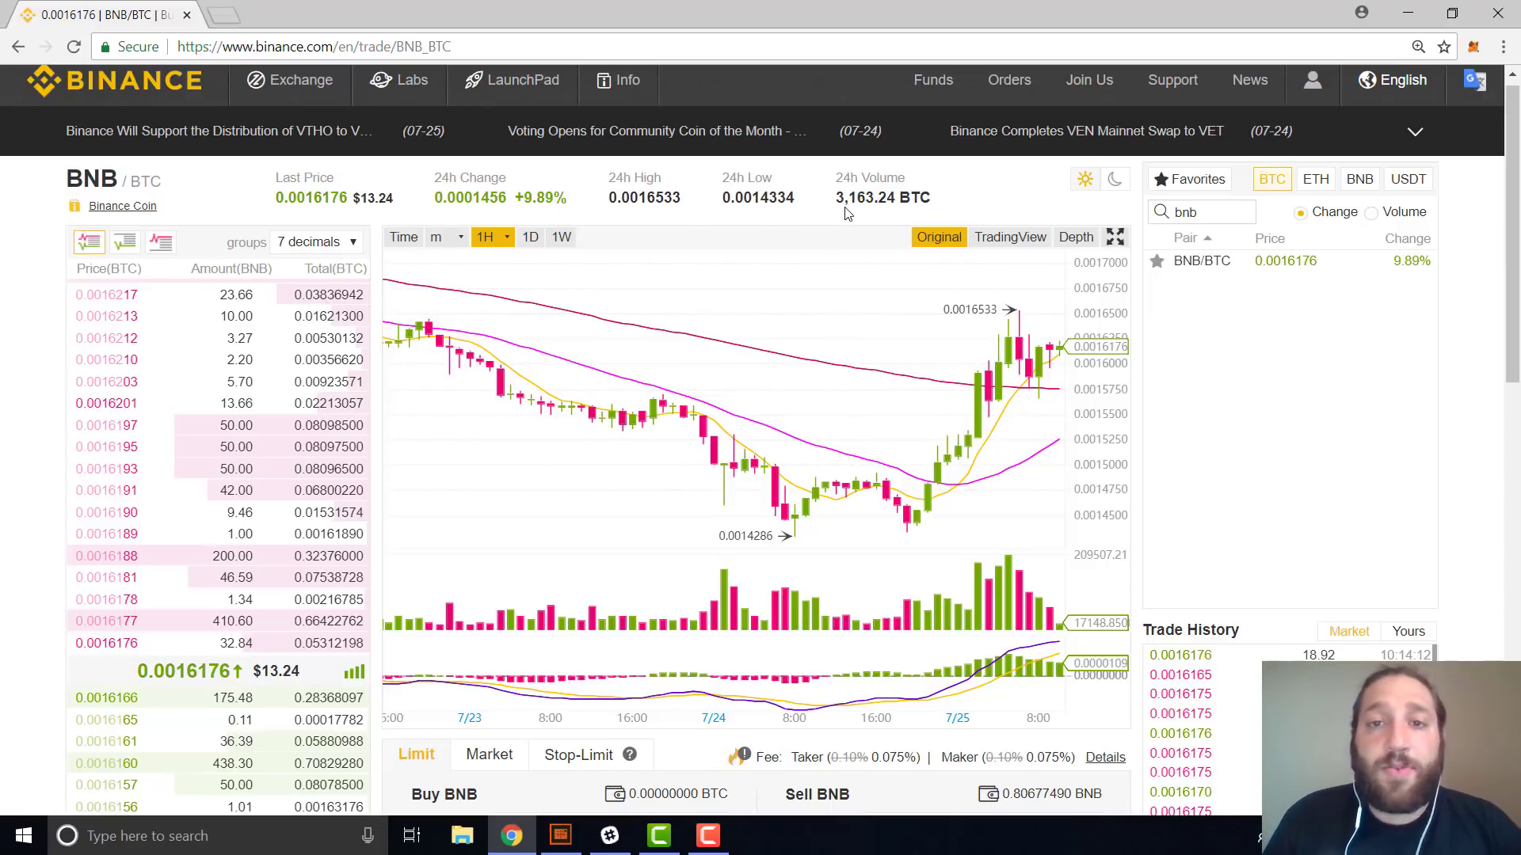
pyautogui.scroll(-1, 916, 179)
pyautogui.scroll(-3, 916, 179)
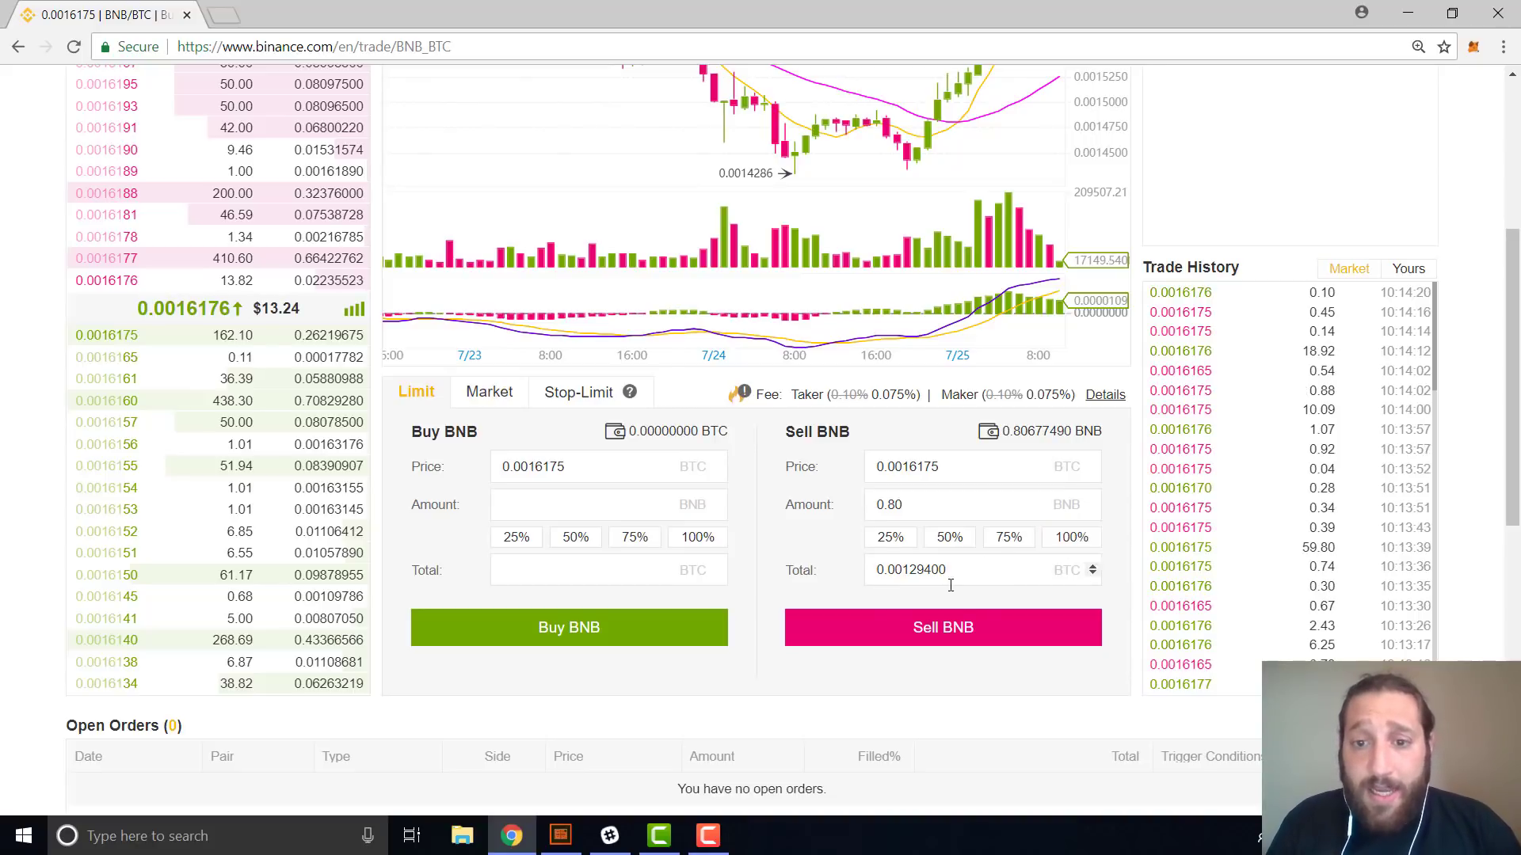
pyautogui.click(954, 629)
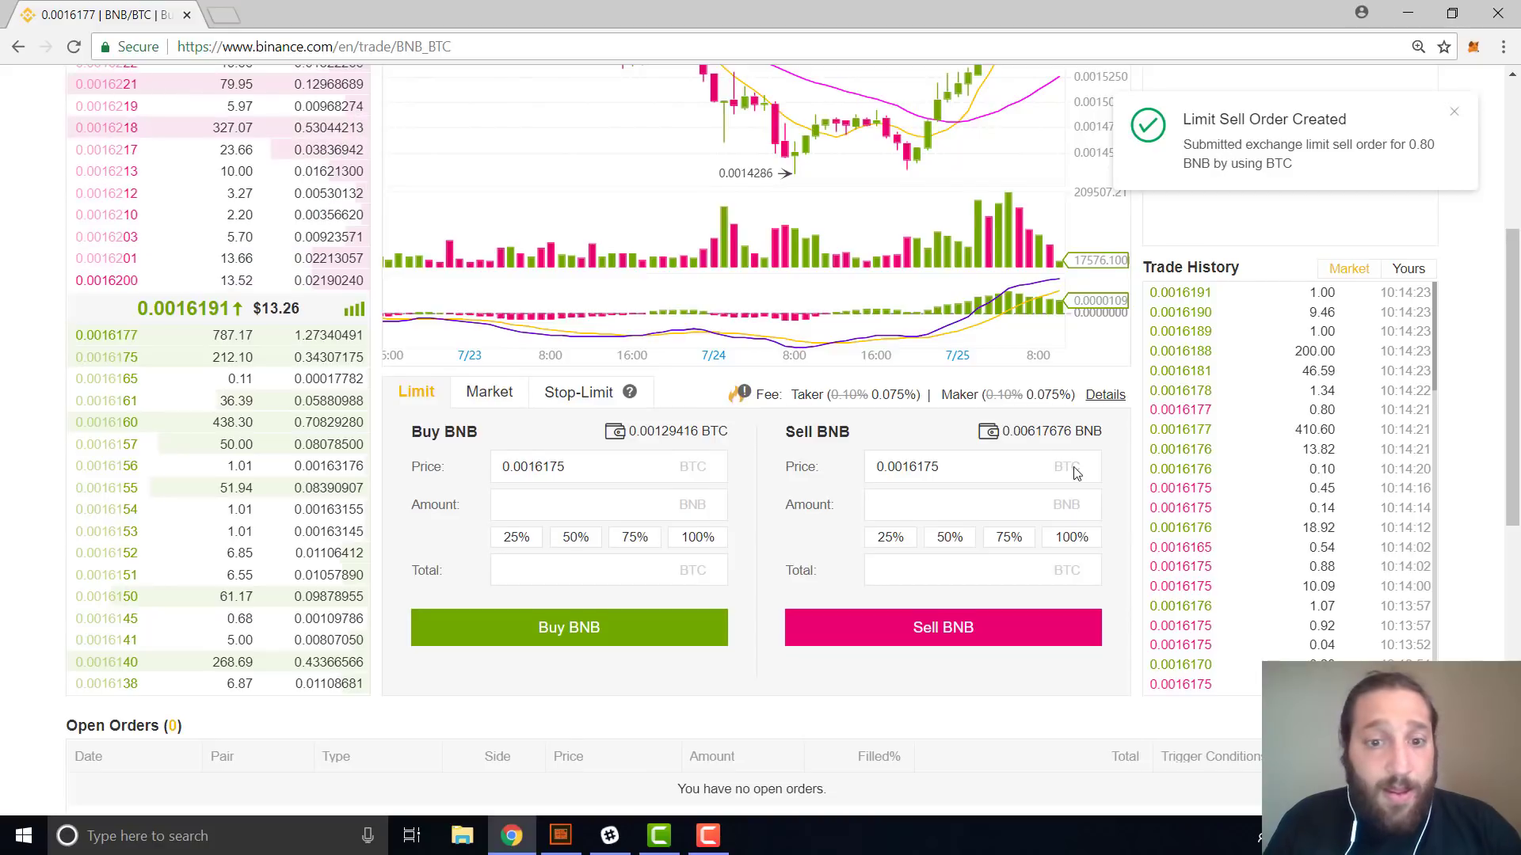
pyautogui.scroll(-3, 1076, 473)
pyautogui.scroll(-1, 1077, 465)
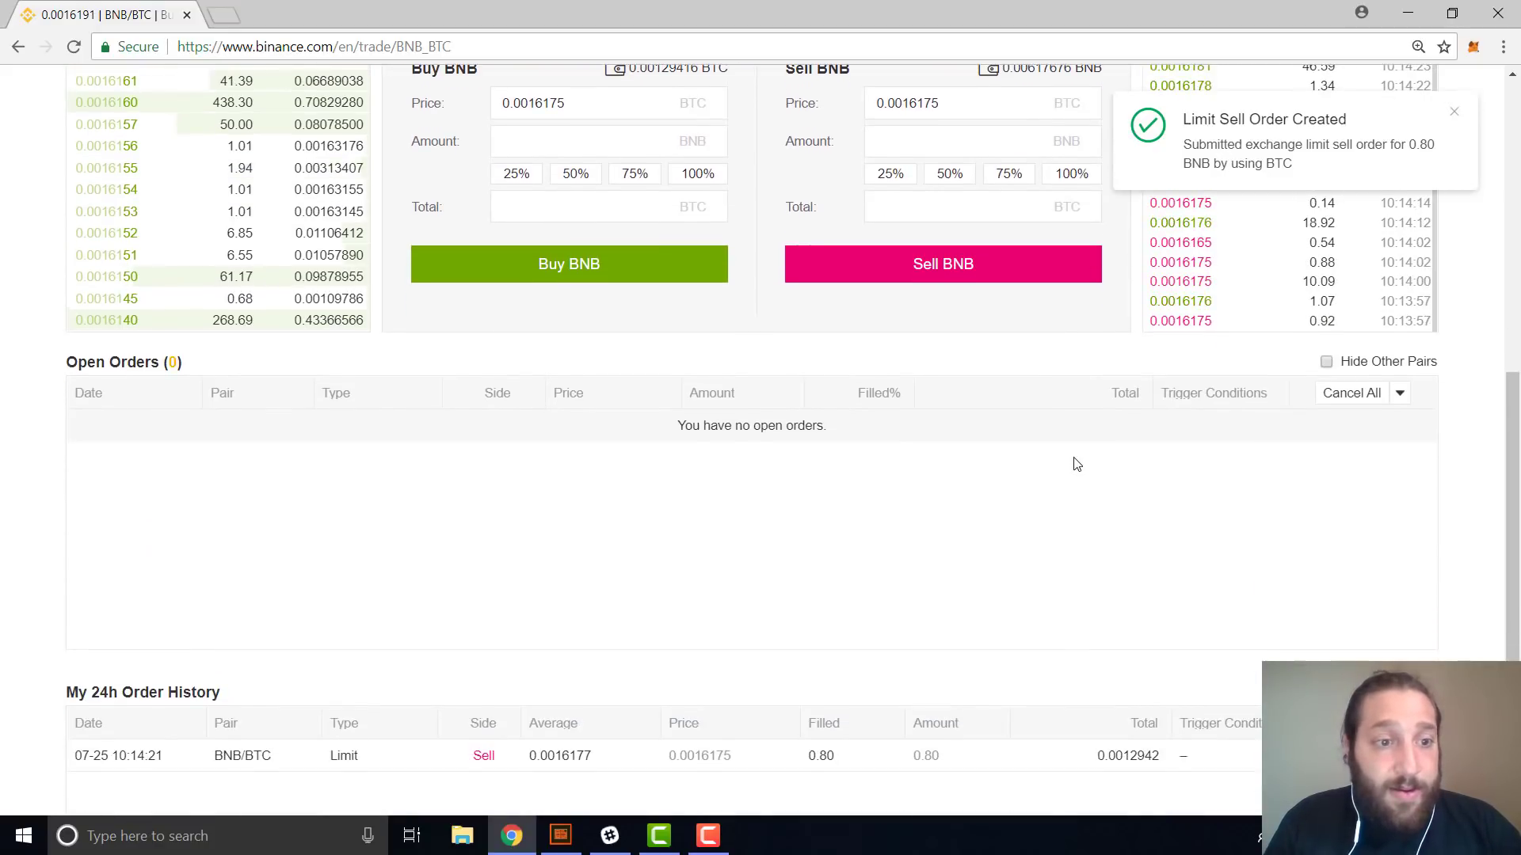
pyautogui.scroll(2, 795, 548)
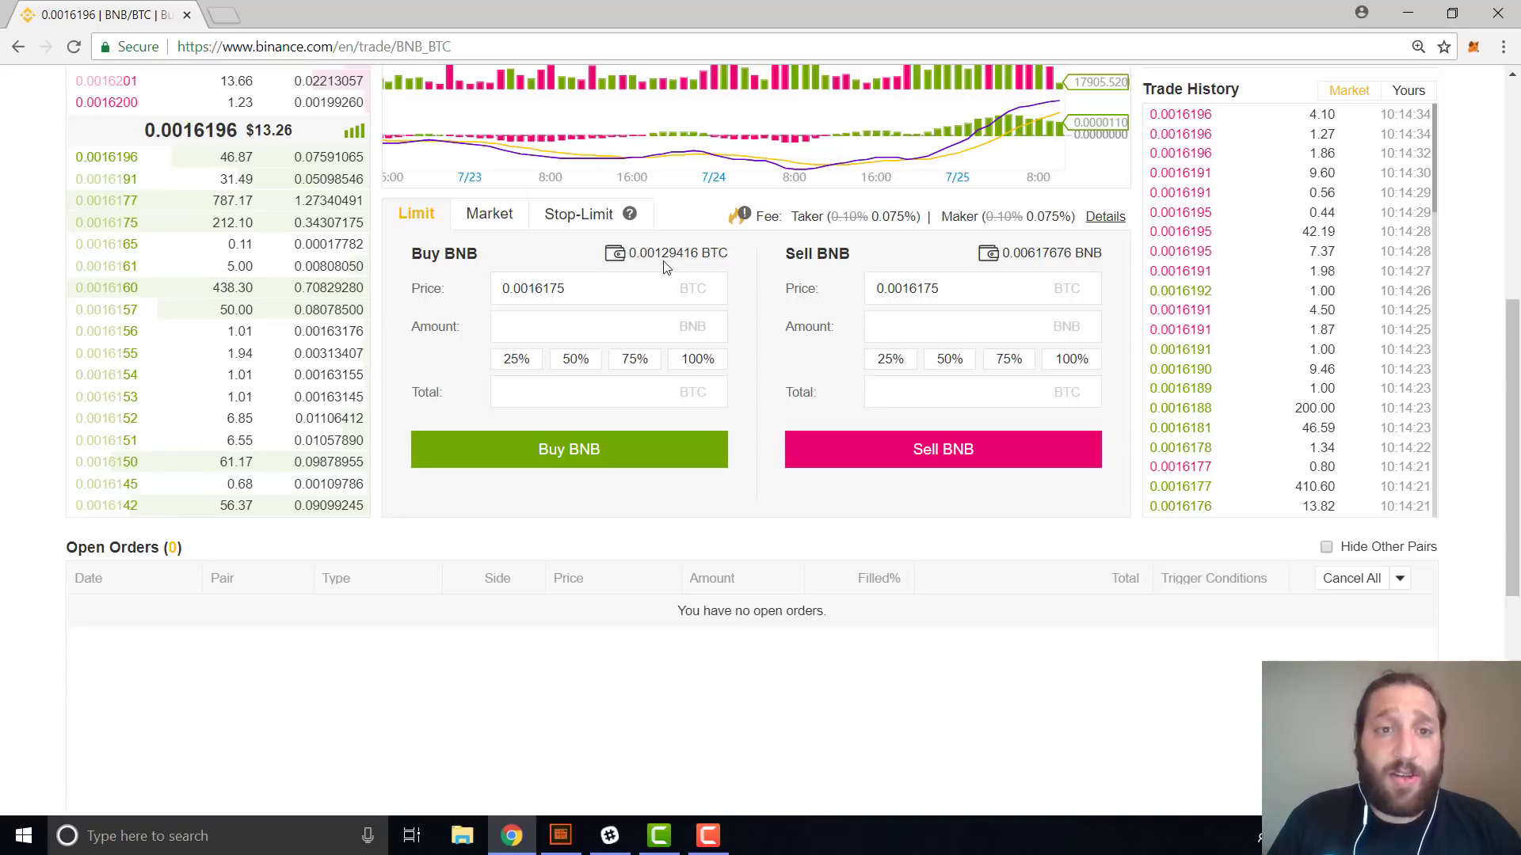
pyautogui.scroll(7, 1182, 143)
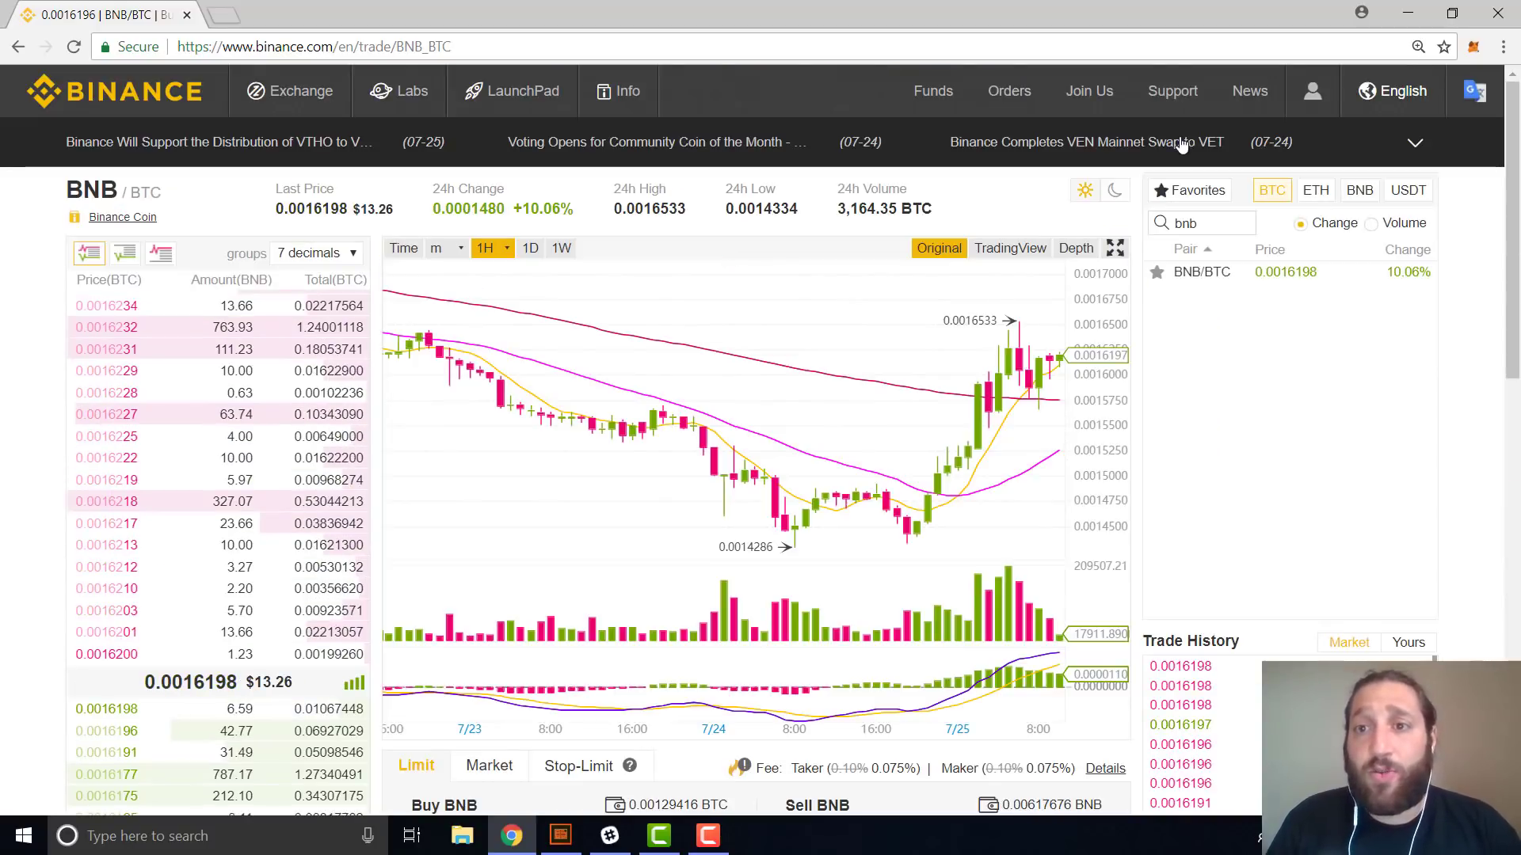
pyautogui.press('BackSpace')
pyautogui.press('BackSpace')
pyautogui.press('BackSpace')
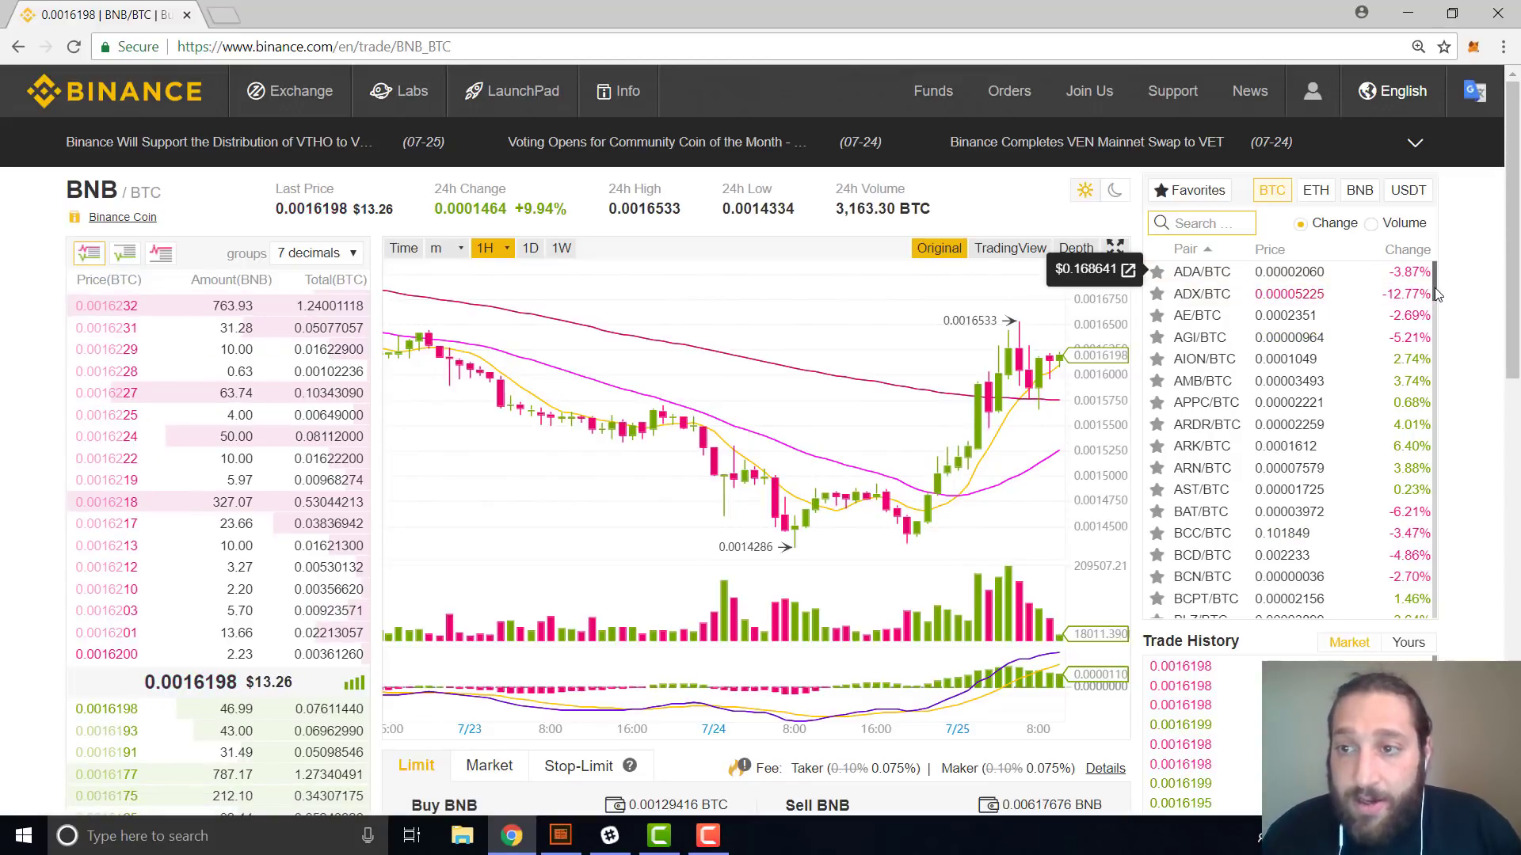
pyautogui.scroll(-3, 1435, 309)
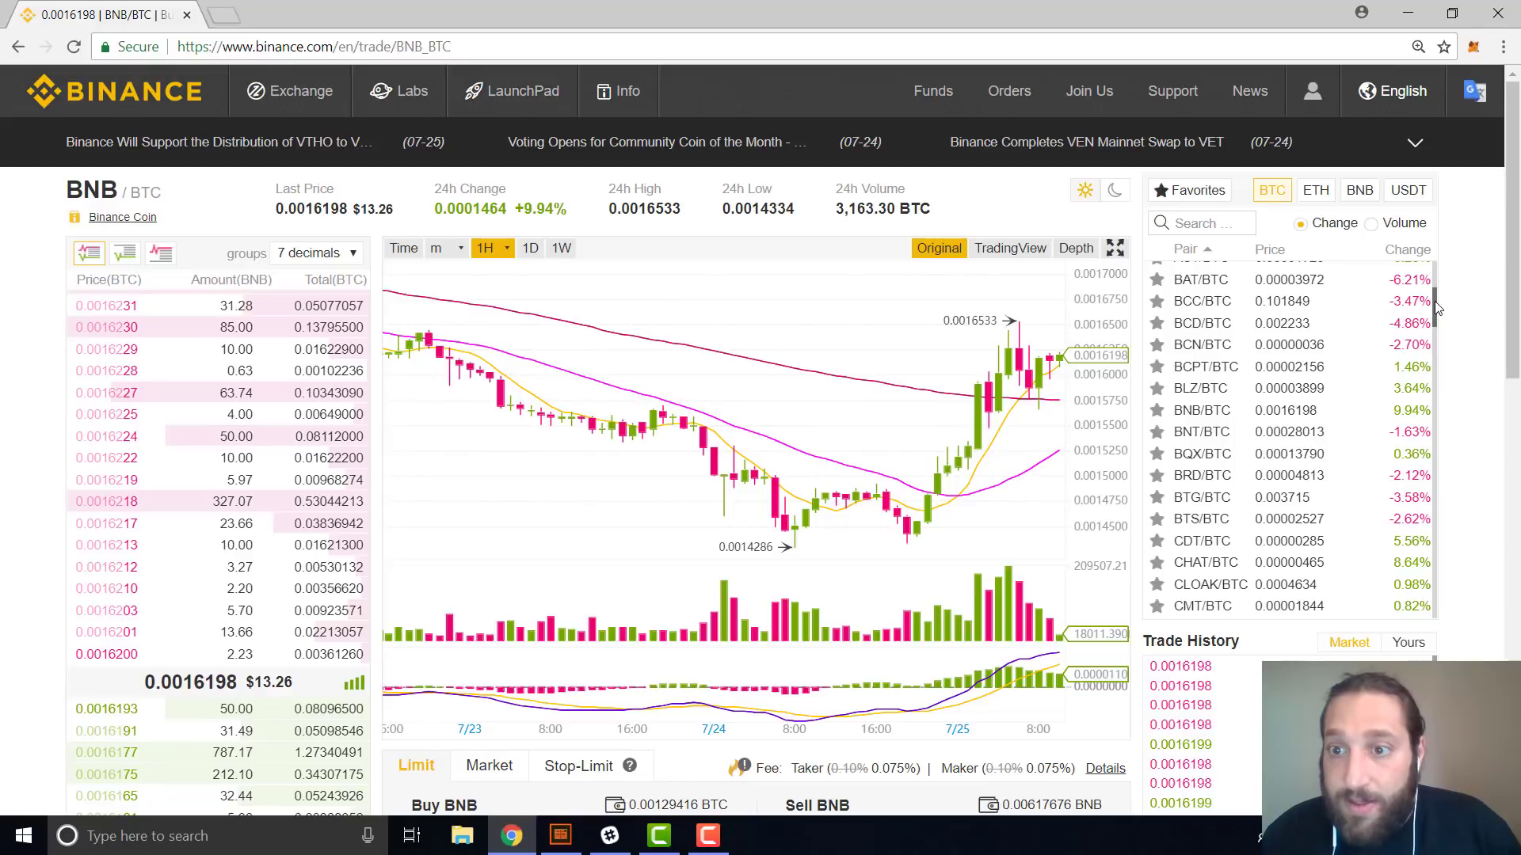
pyautogui.scroll(-7, 1435, 309)
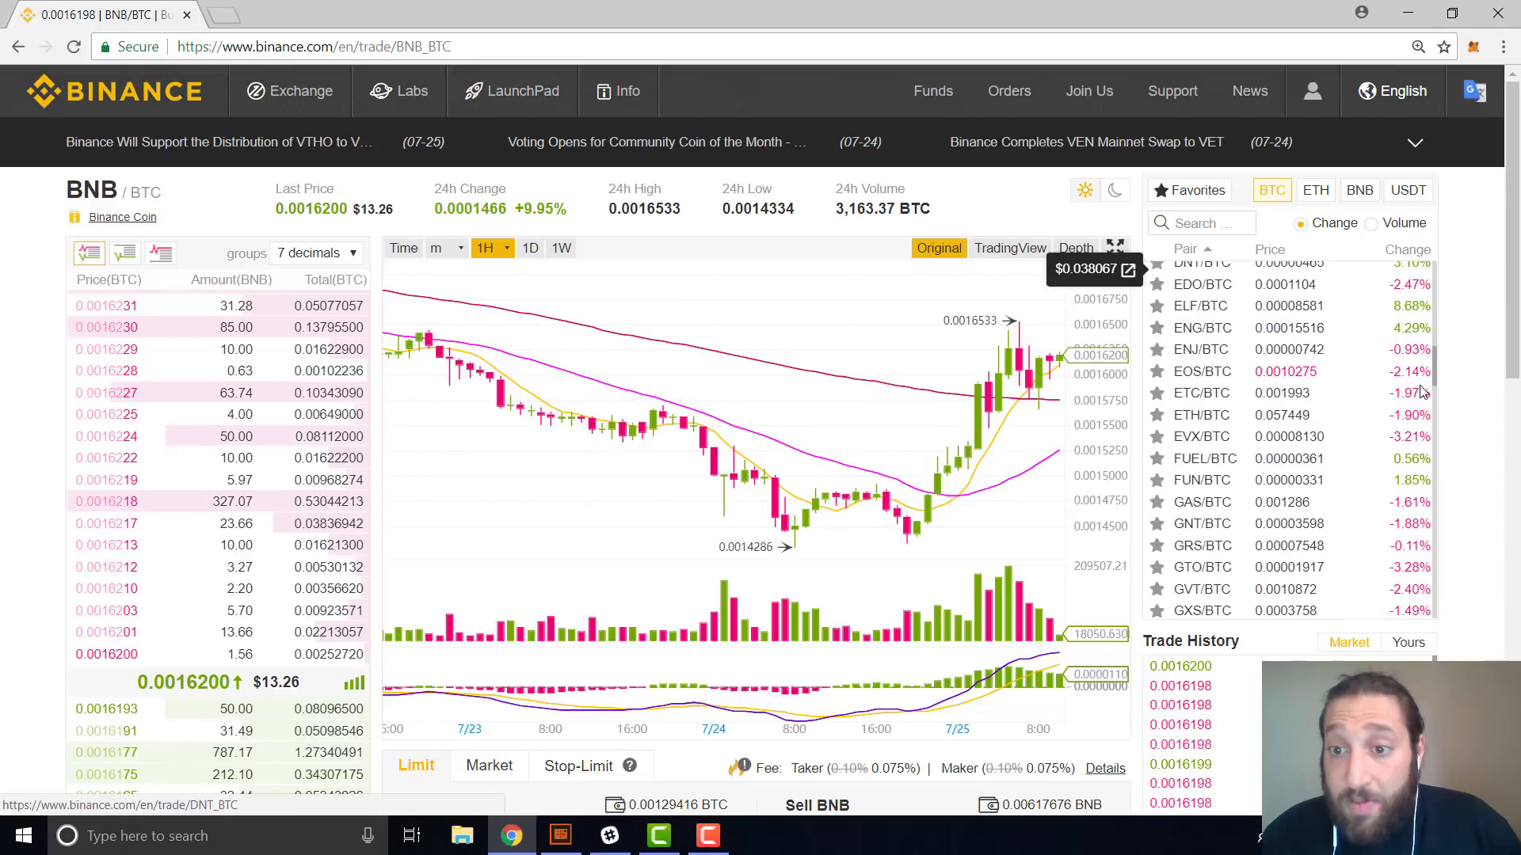
pyautogui.scroll(-1, 1422, 396)
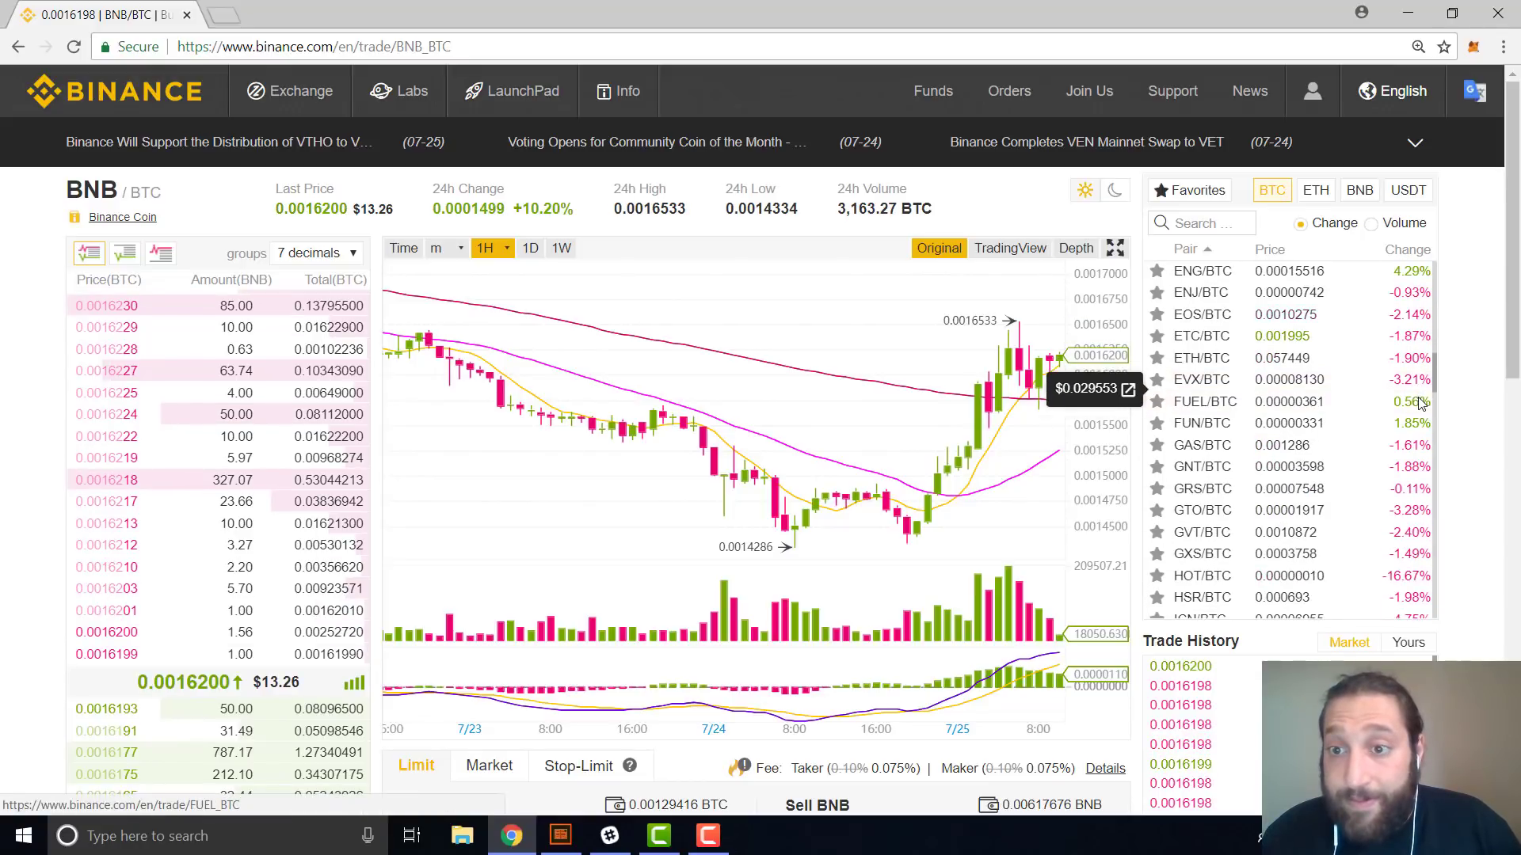
pyautogui.scroll(-2, 1422, 404)
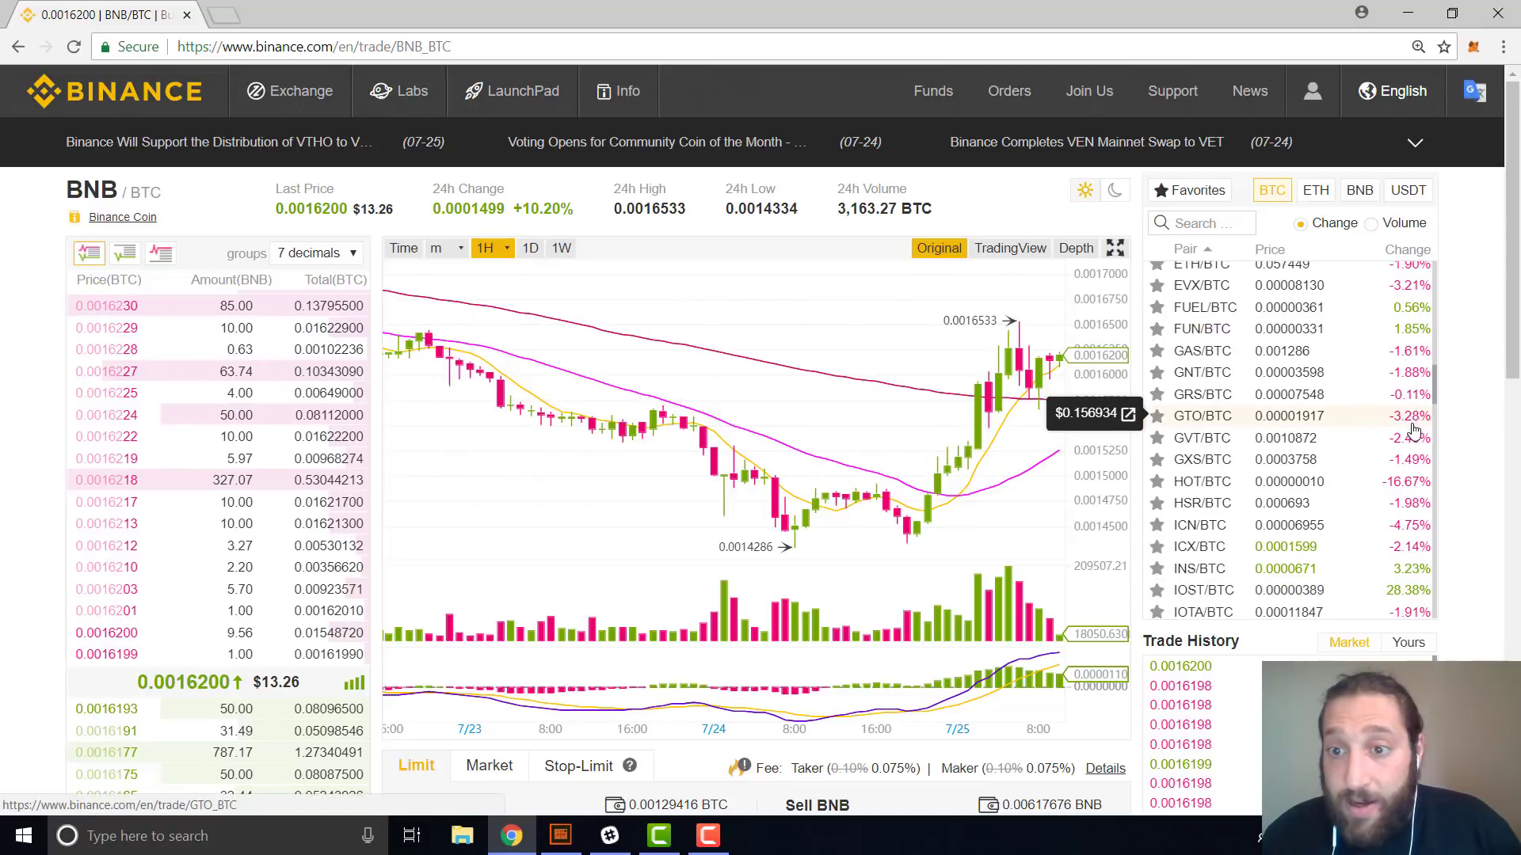
pyautogui.scroll(-4, 1414, 430)
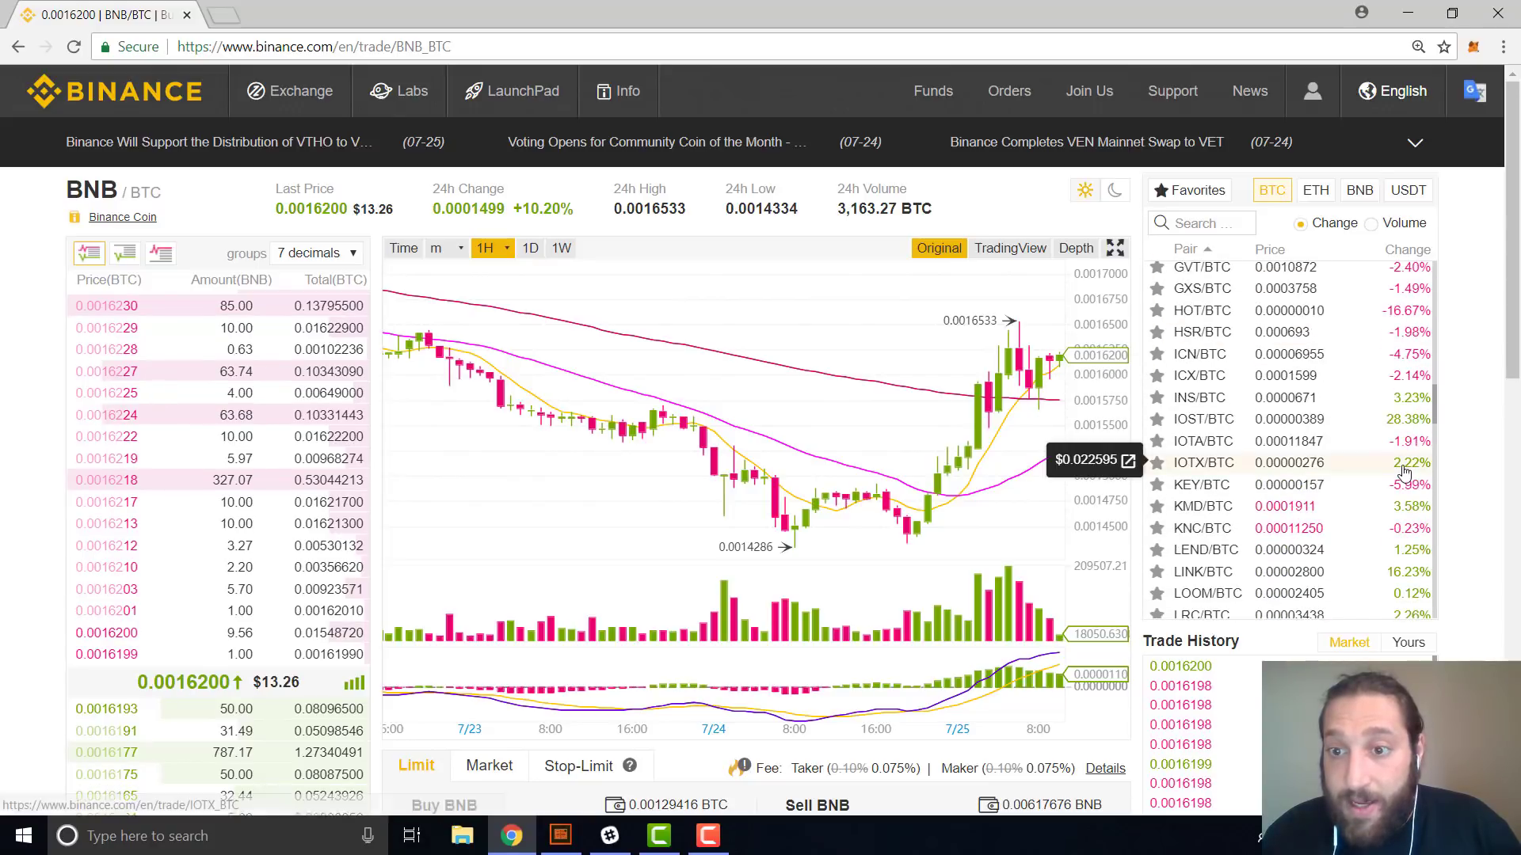
pyautogui.scroll(-6, 1403, 475)
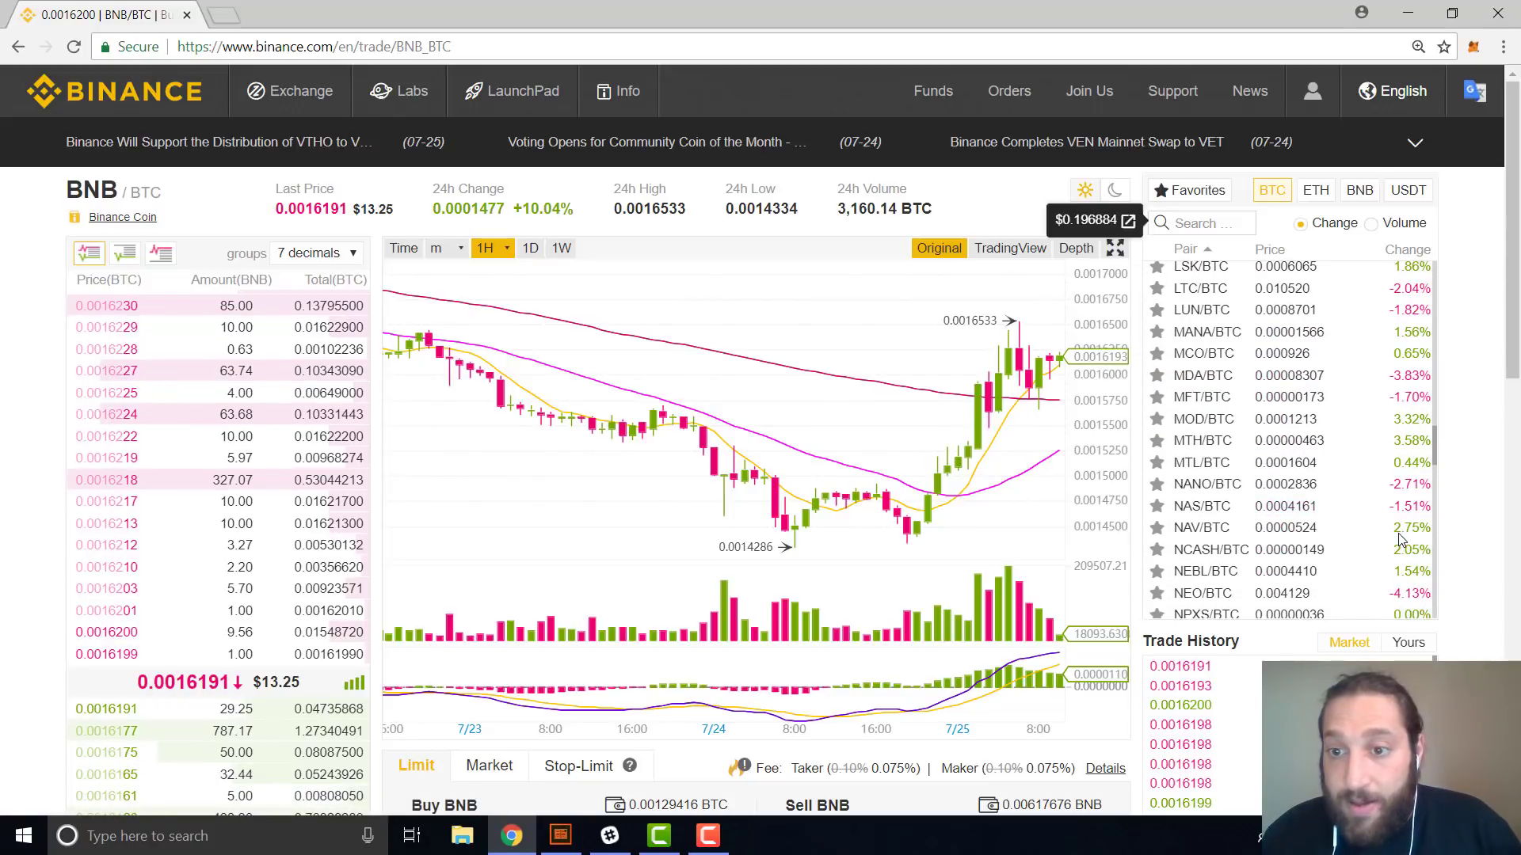
pyautogui.scroll(-2, 1398, 540)
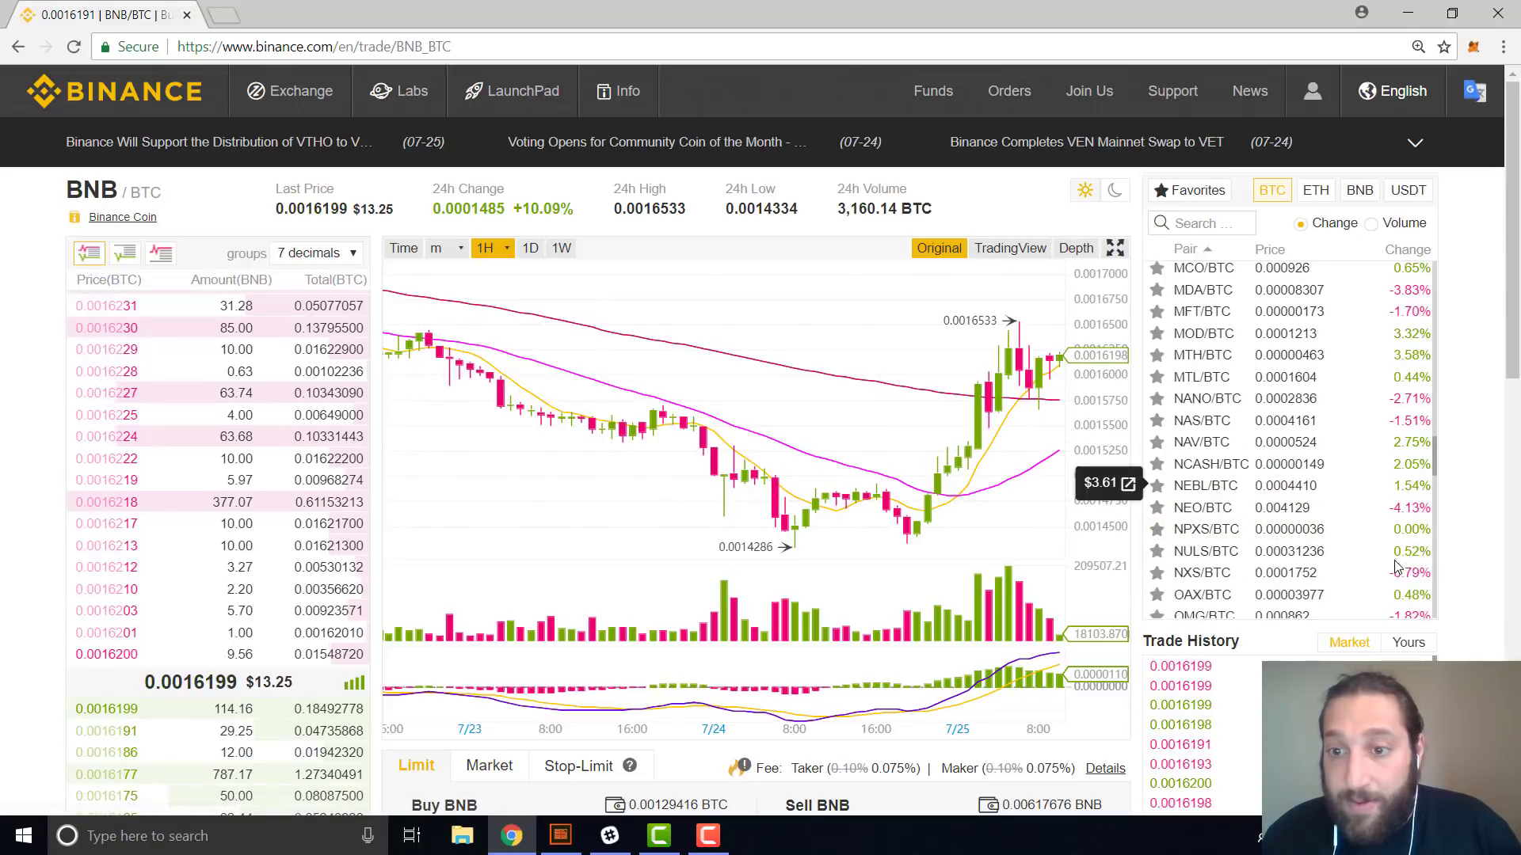
pyautogui.scroll(8, 1396, 569)
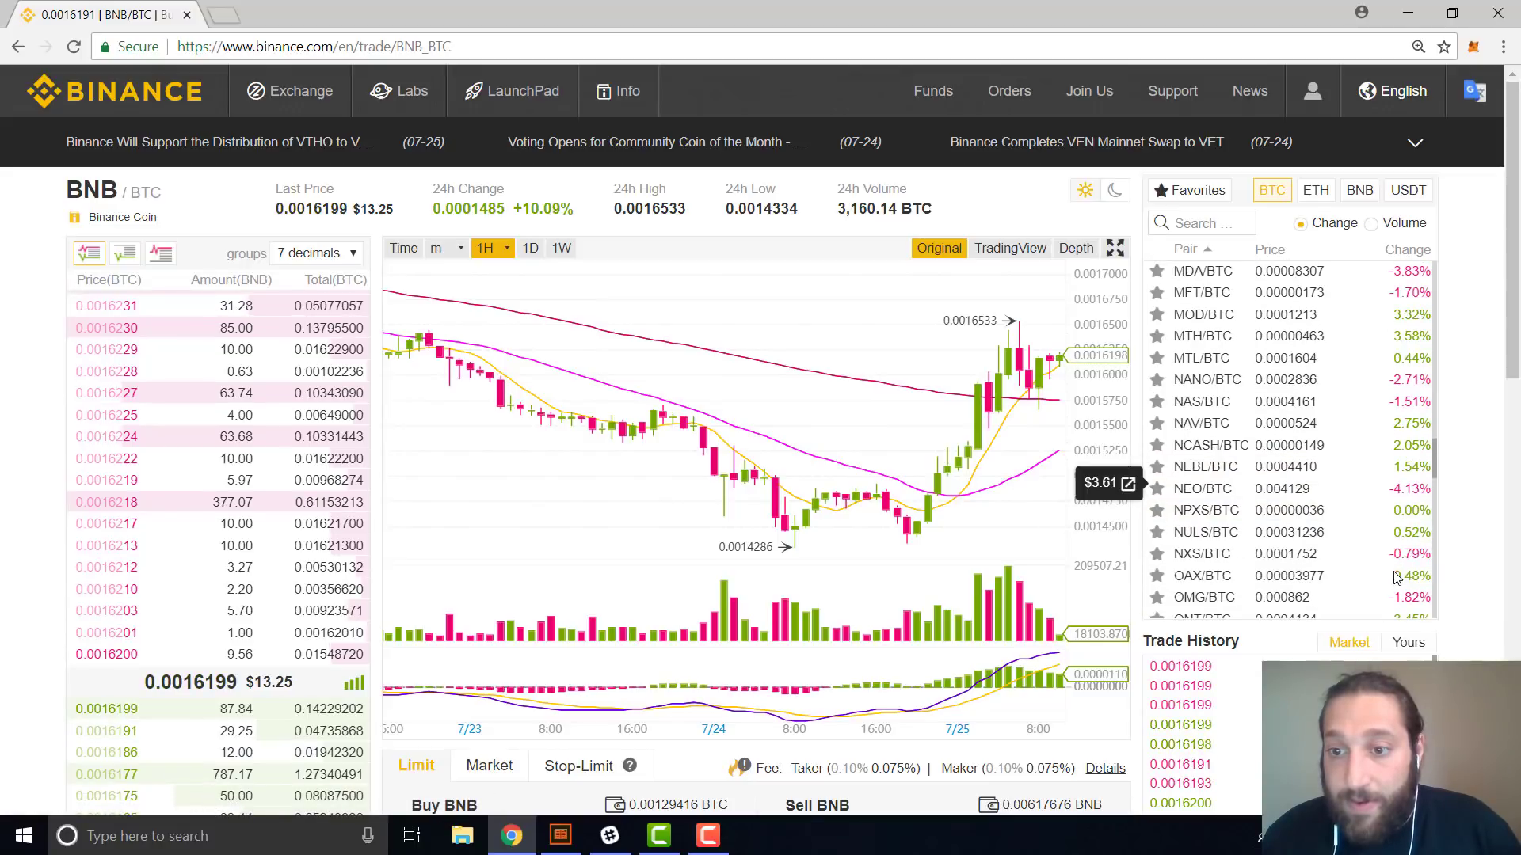
# Search 'trx' among the BTC pairs and open the TRX/BTC market.
pyautogui.click(1188, 223)
pyautogui.write('trx')
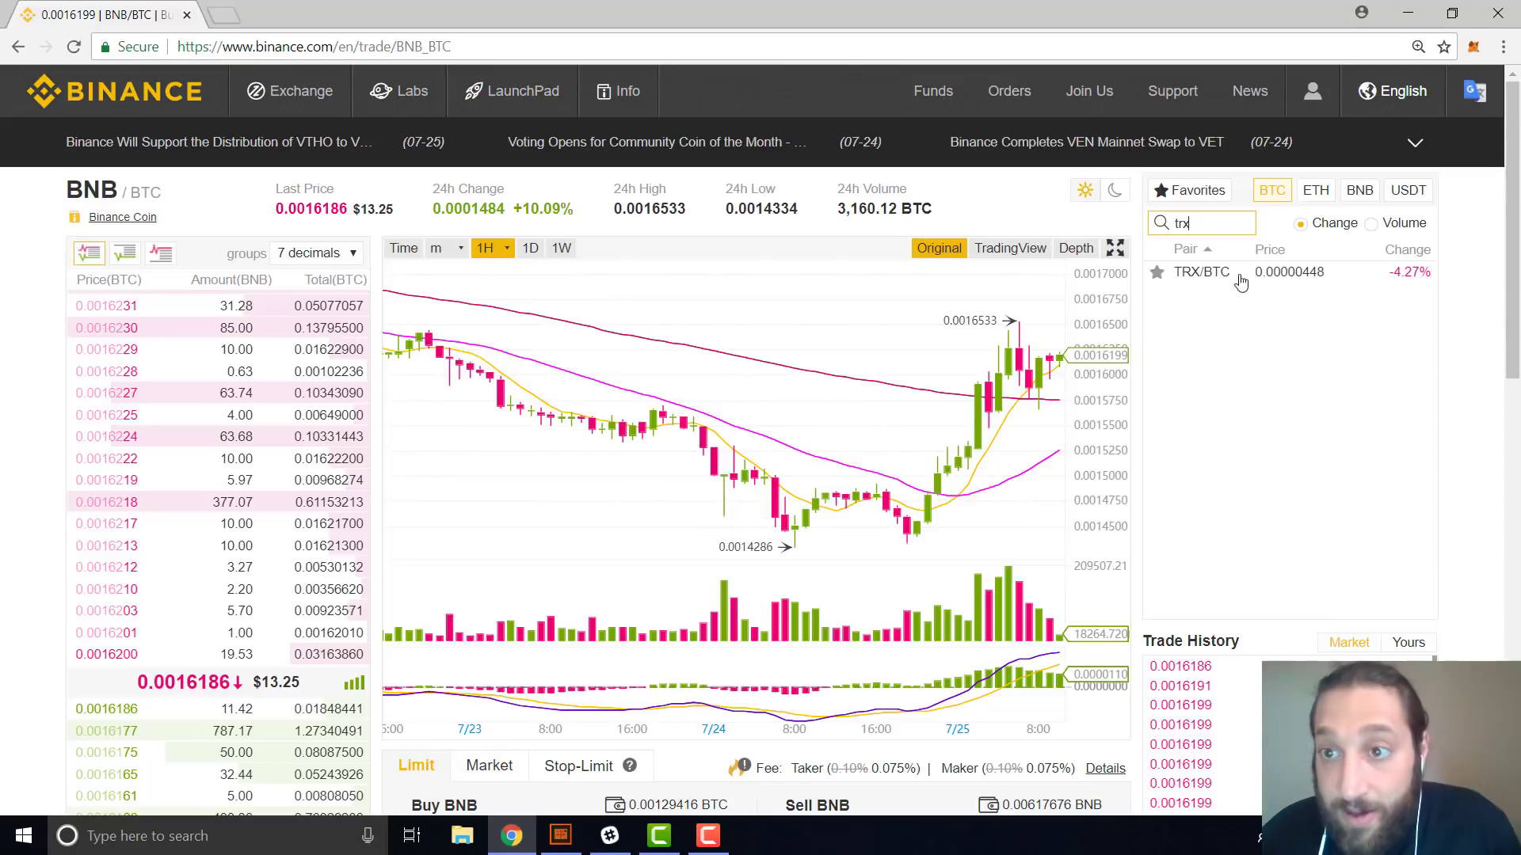
pyautogui.click(1263, 287)
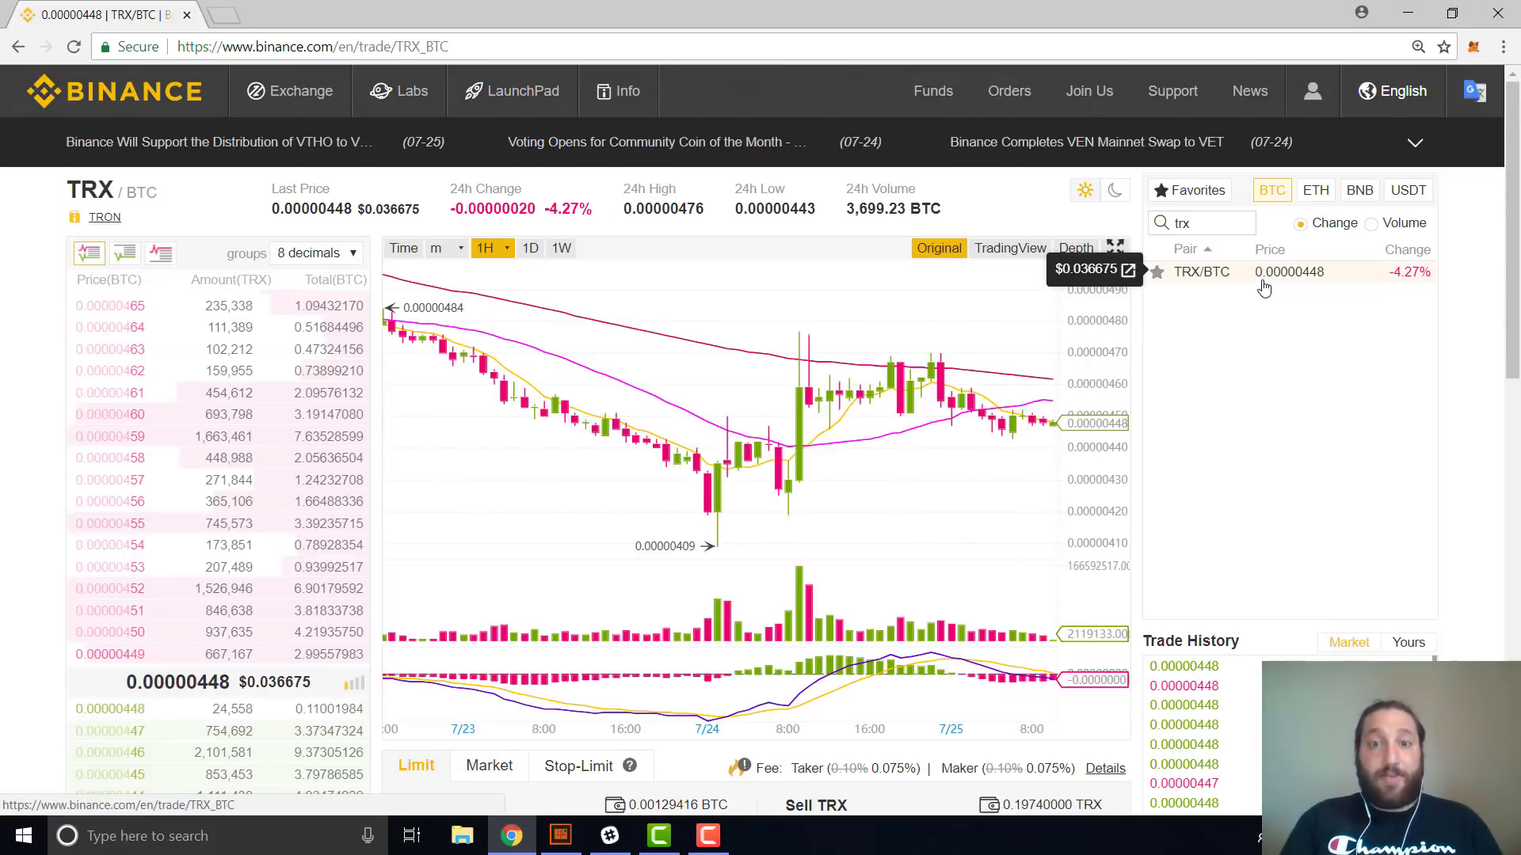
pyautogui.scroll(-2, 903, 499)
pyautogui.scroll(2, 900, 500)
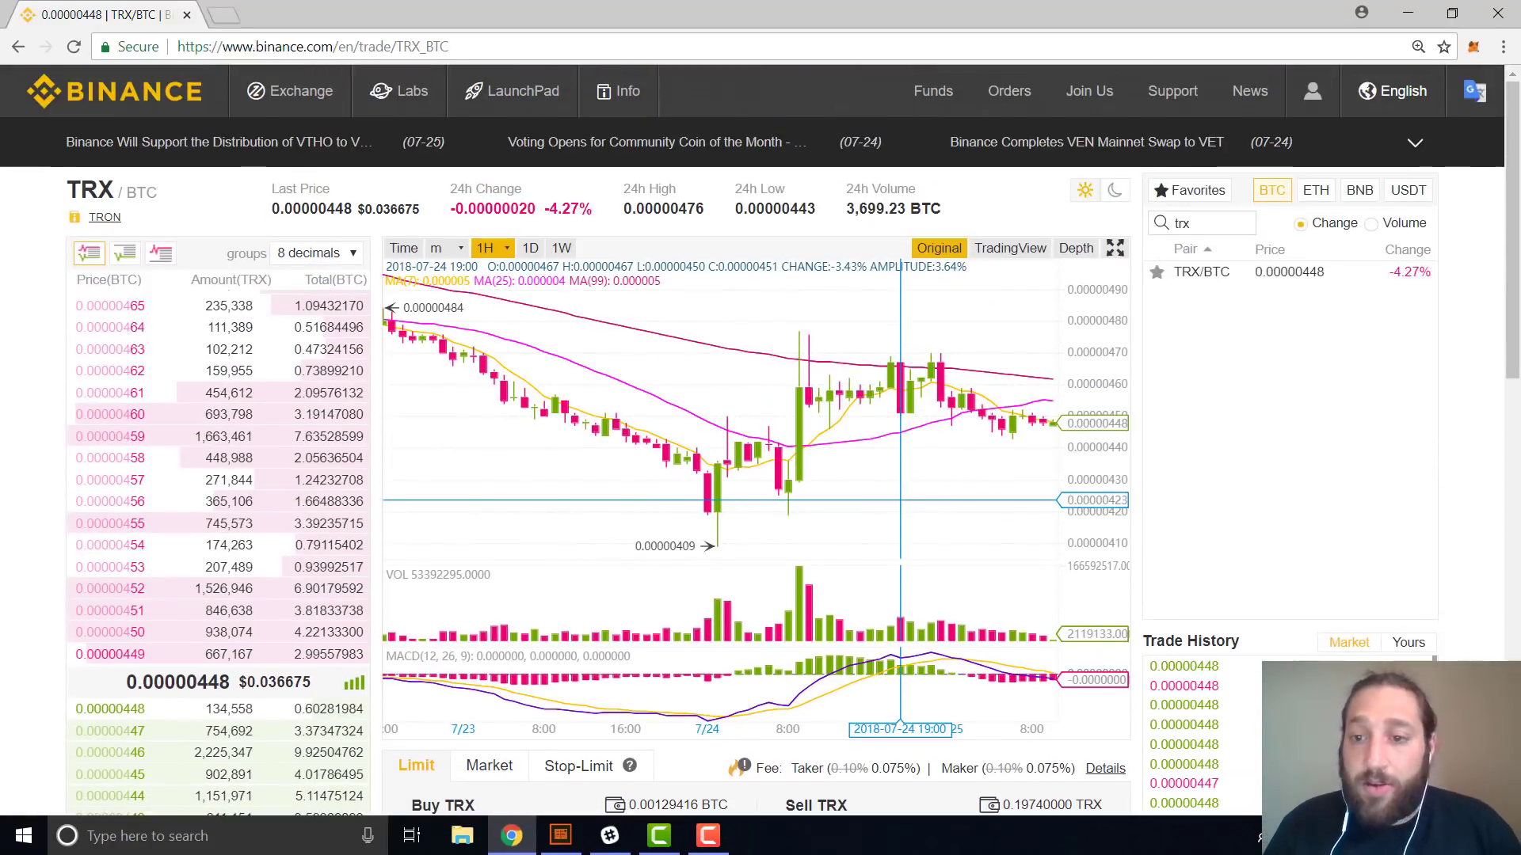
pyautogui.moveTo(1514, 225); pyautogui.dragTo(1509, 334)
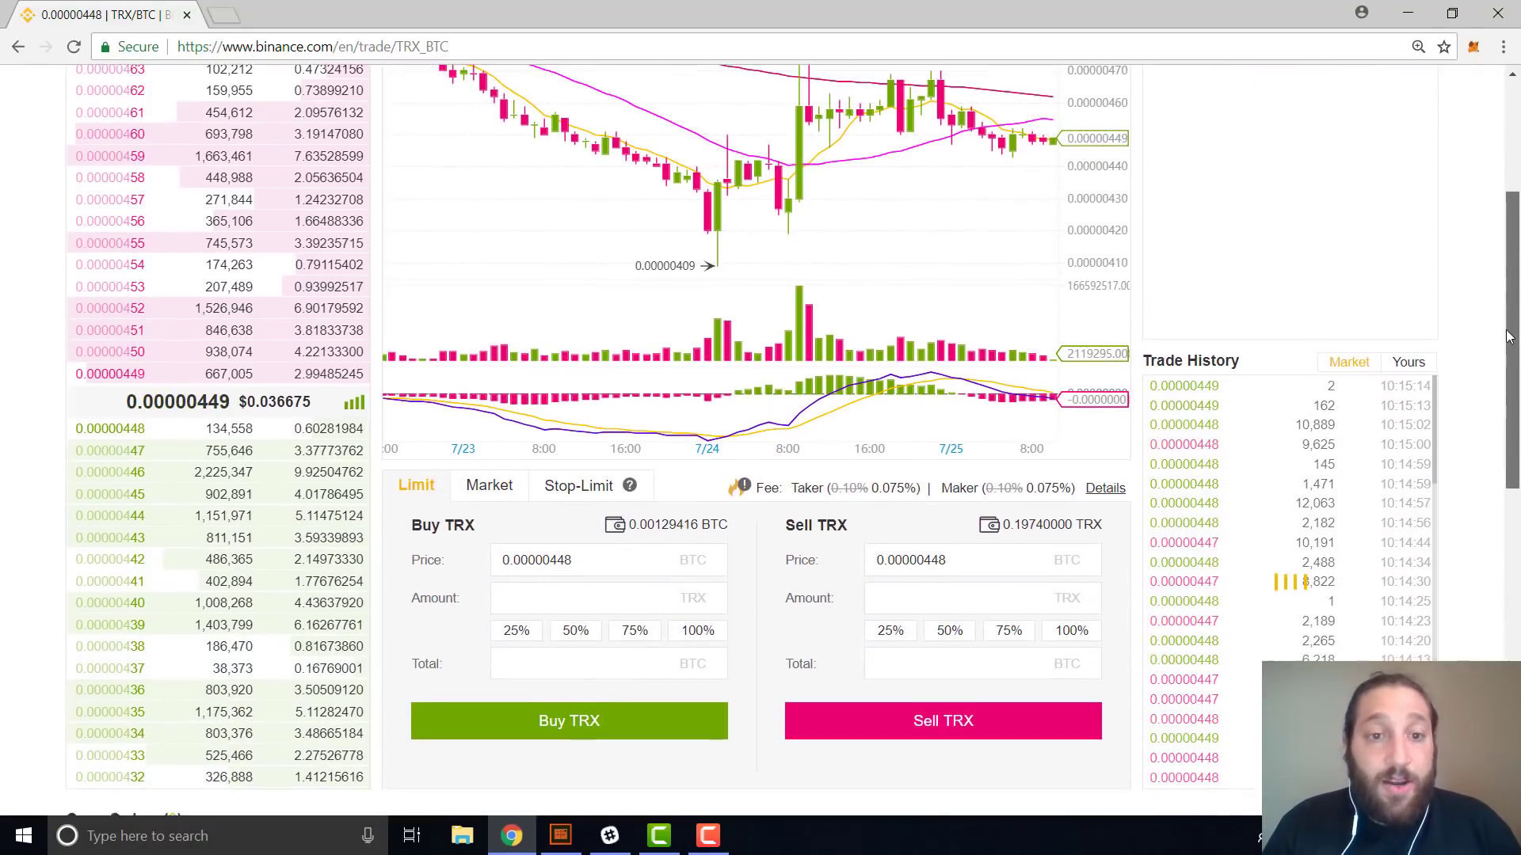
pyautogui.scroll(4, 1189, 301)
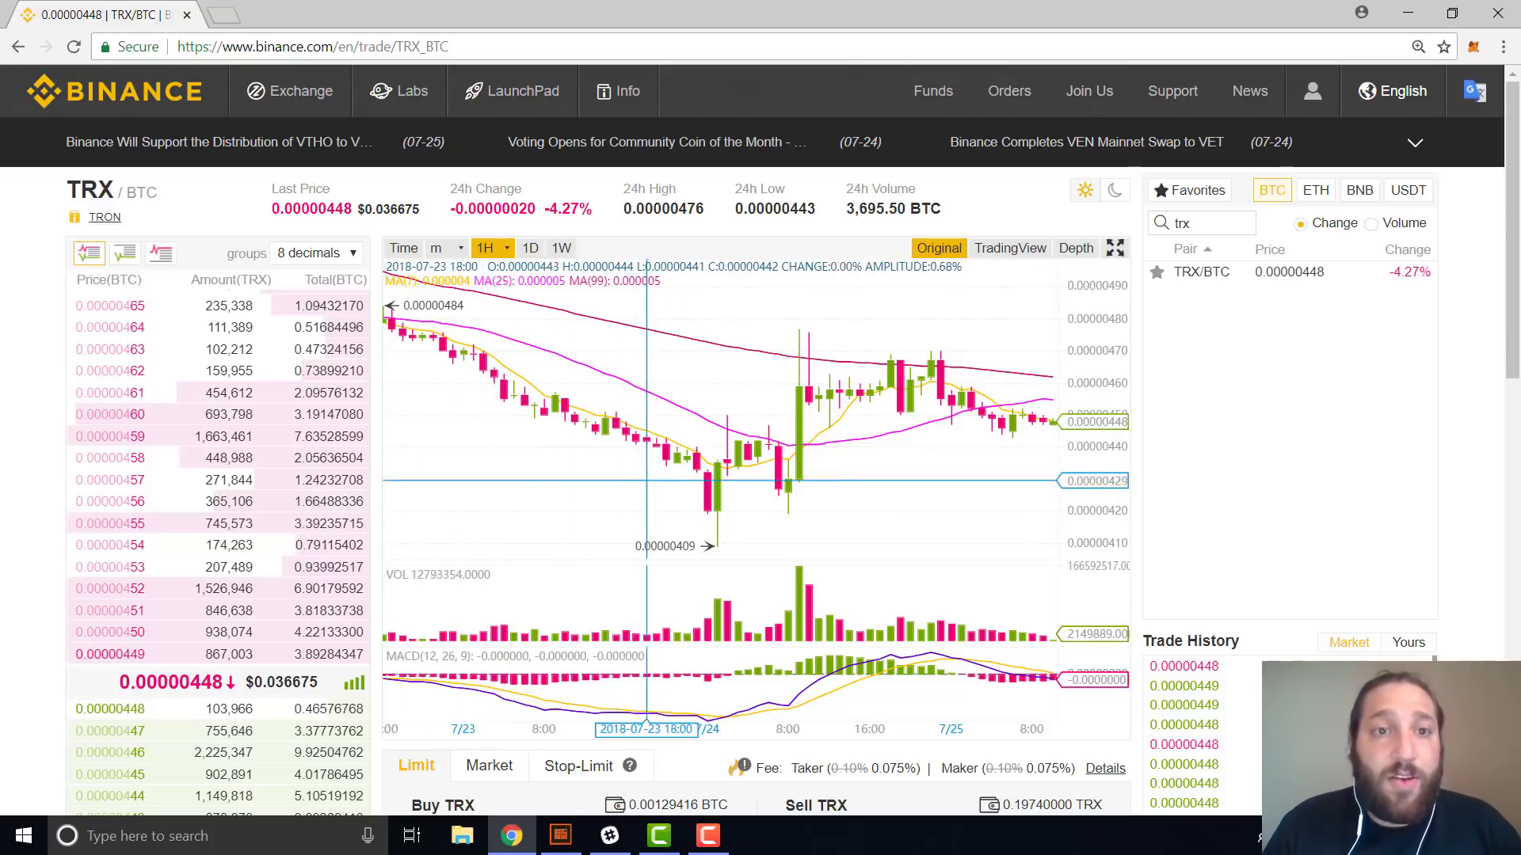
# Try the 2H, 6H, 15m and 1D chart intervals on TRX/BTC.
pyautogui.click(493, 248)
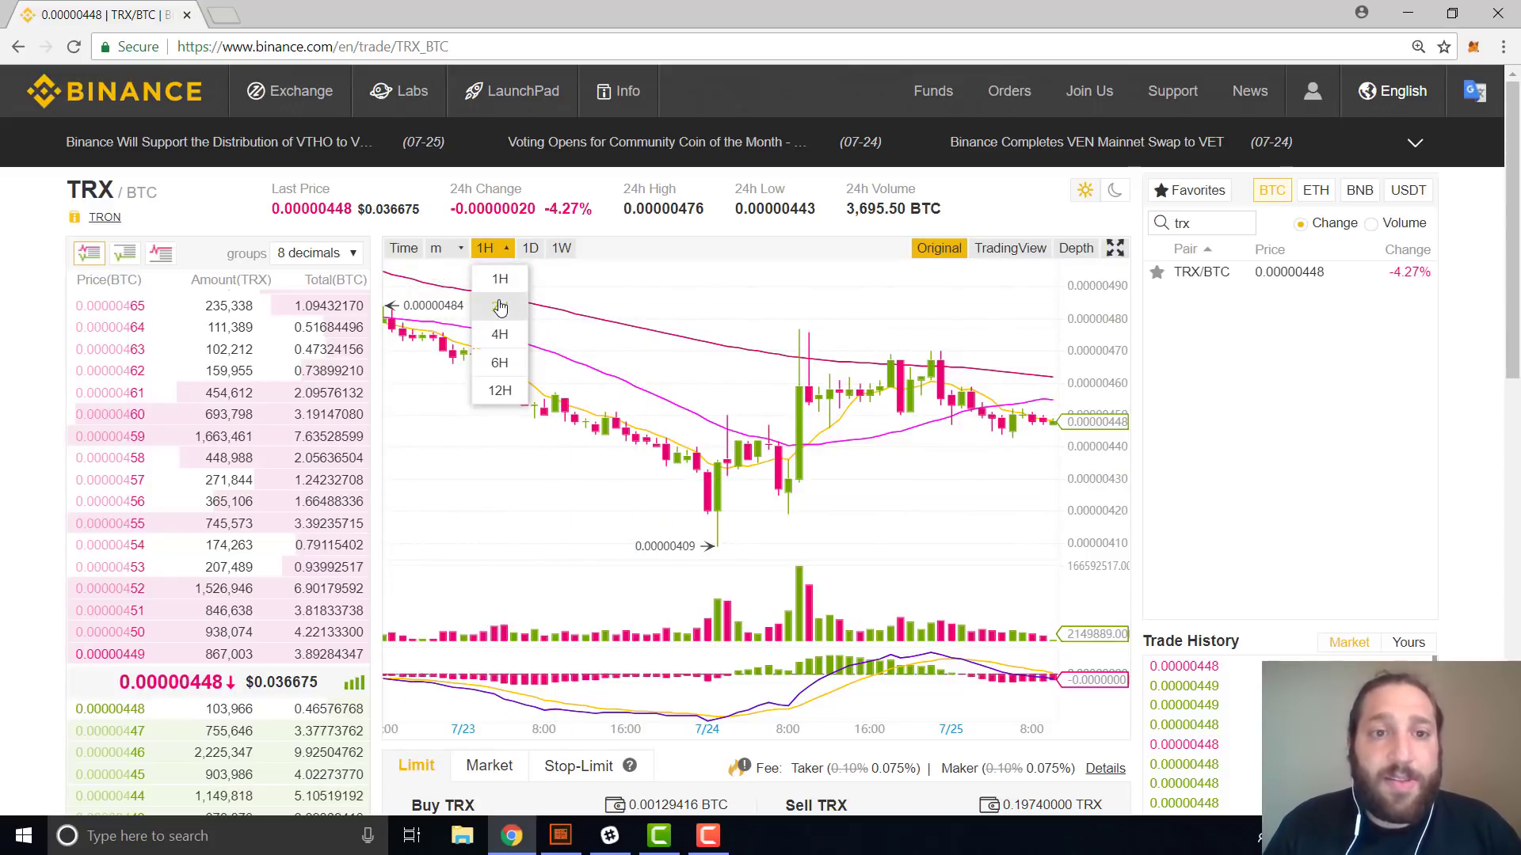
pyautogui.click(499, 299)
pyautogui.click(493, 248)
pyautogui.click(497, 311)
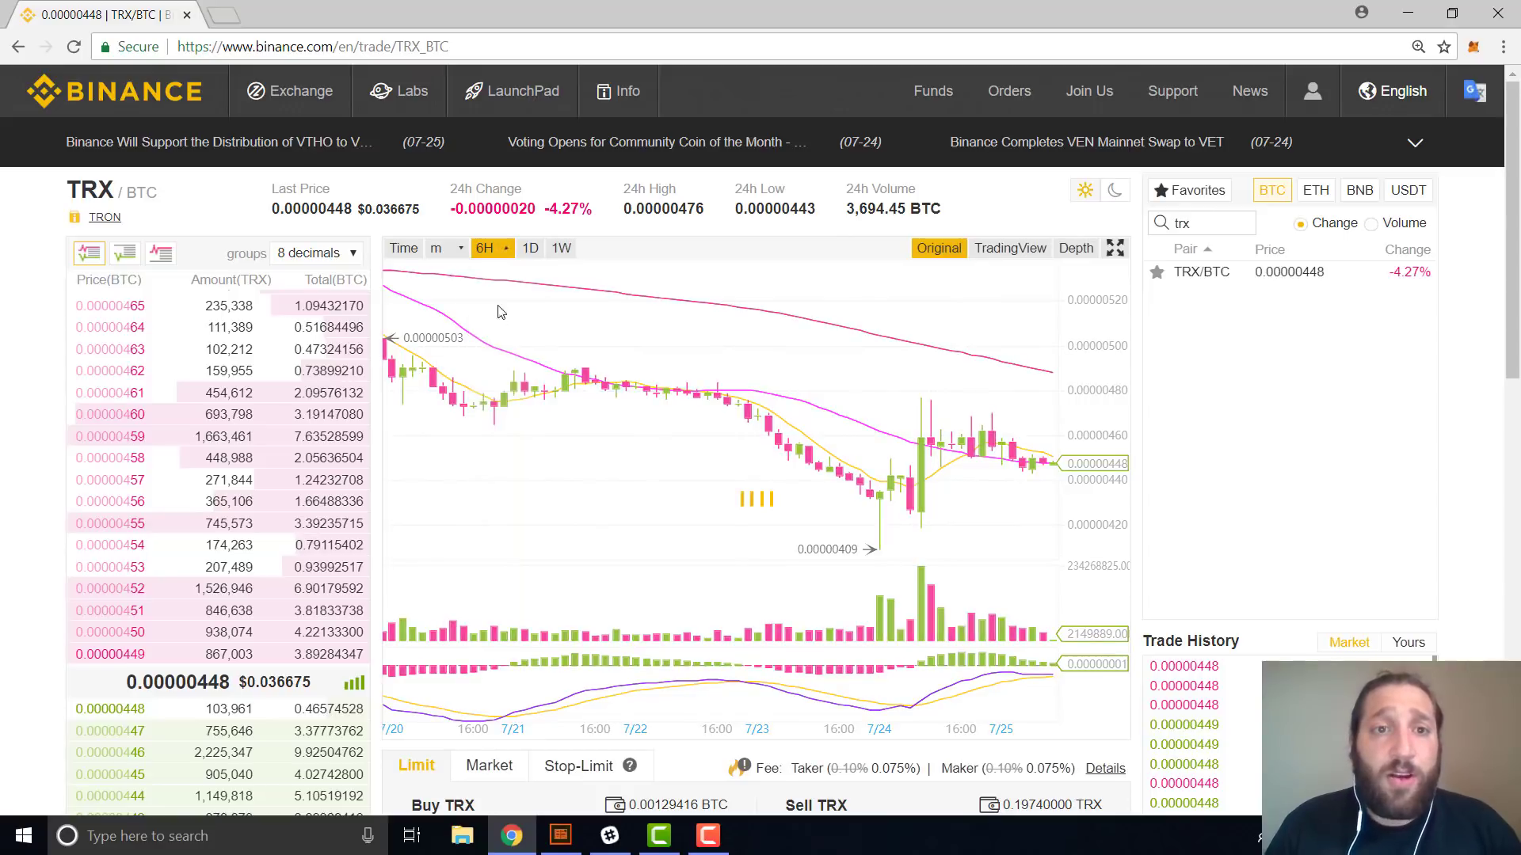
pyautogui.click(461, 251)
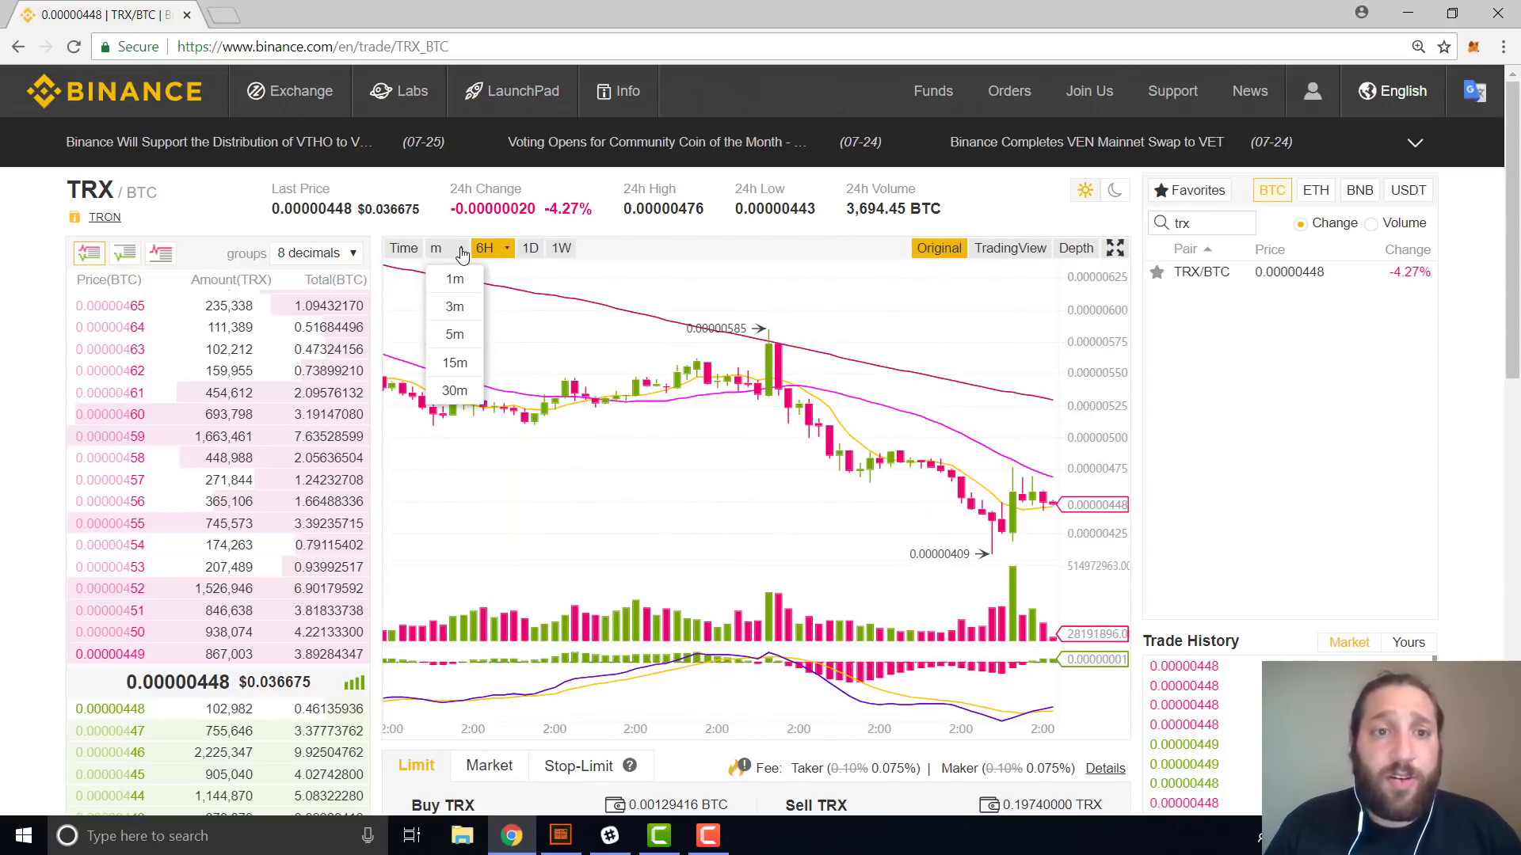
pyautogui.click(454, 363)
pyautogui.click(530, 248)
# Show weekly (1W) candles in the TradingView chart and shift them sideways.
pyautogui.click(562, 248)
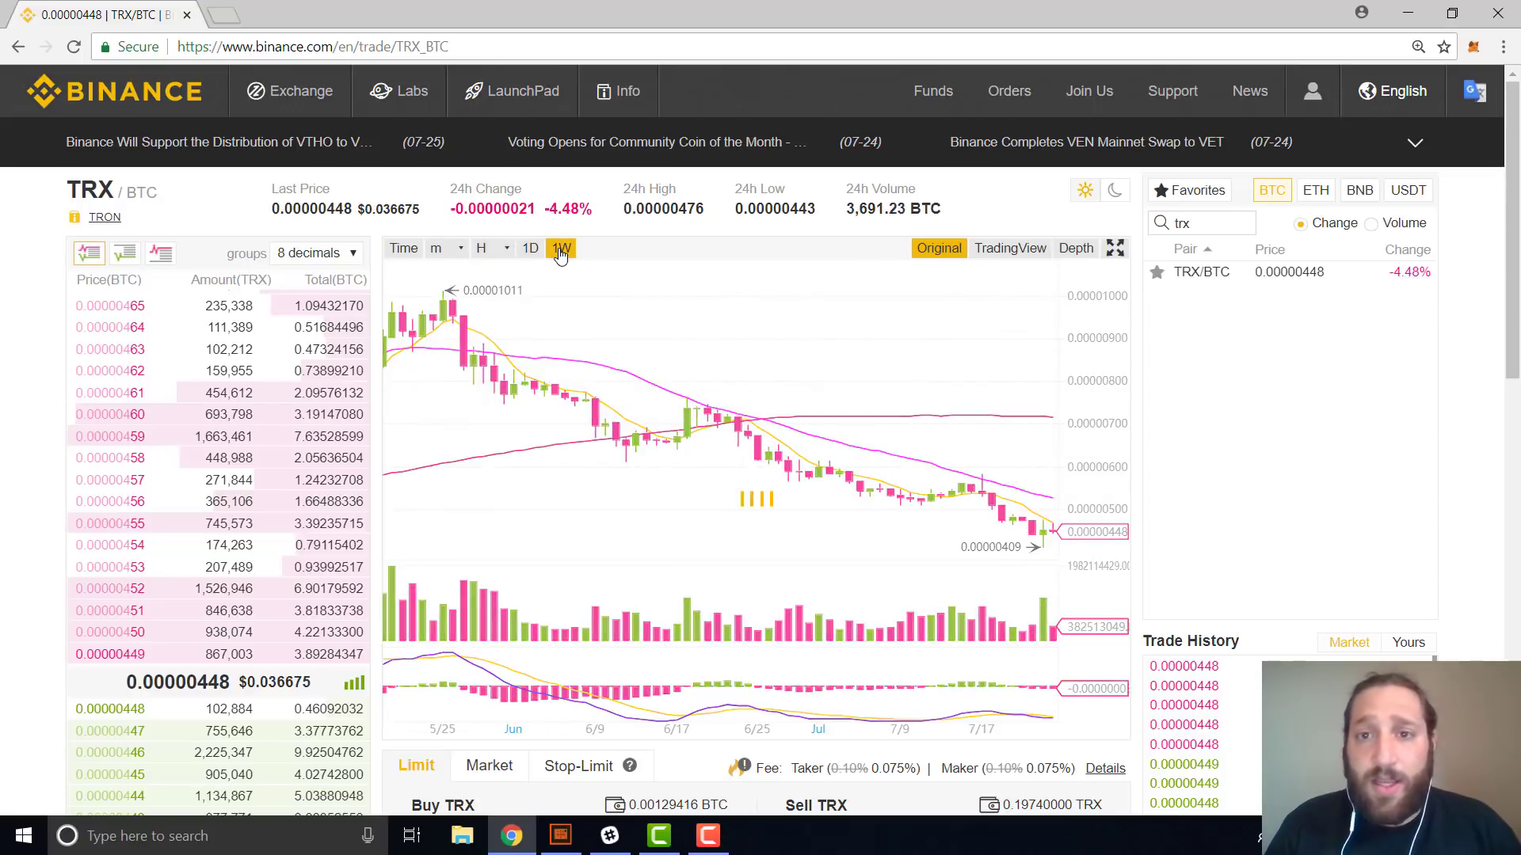
pyautogui.scroll(-1, 562, 248)
pyautogui.click(1018, 217)
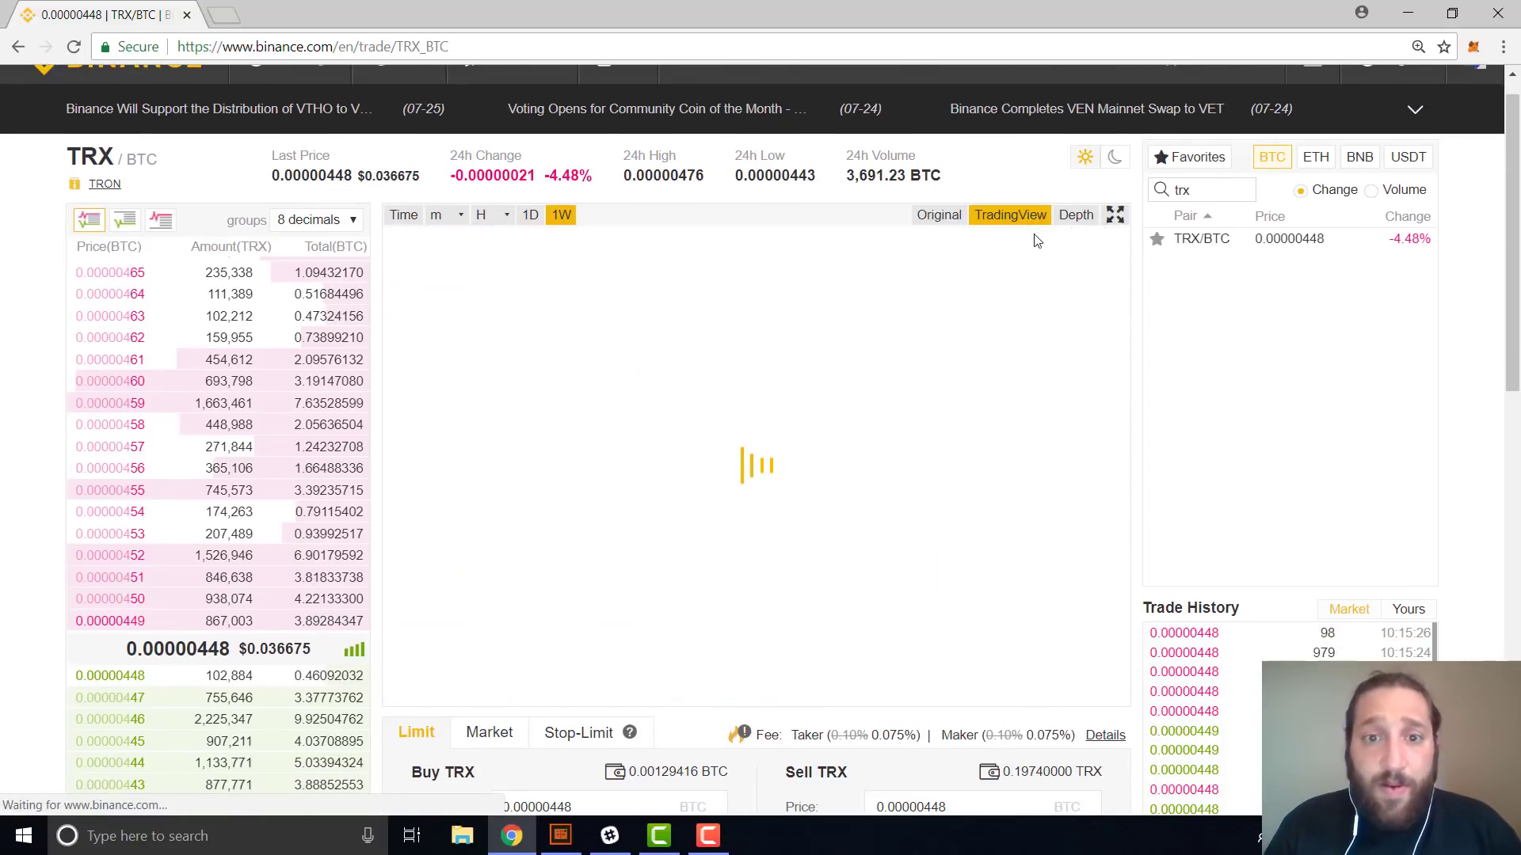
pyautogui.scroll(-2, 800, 463)
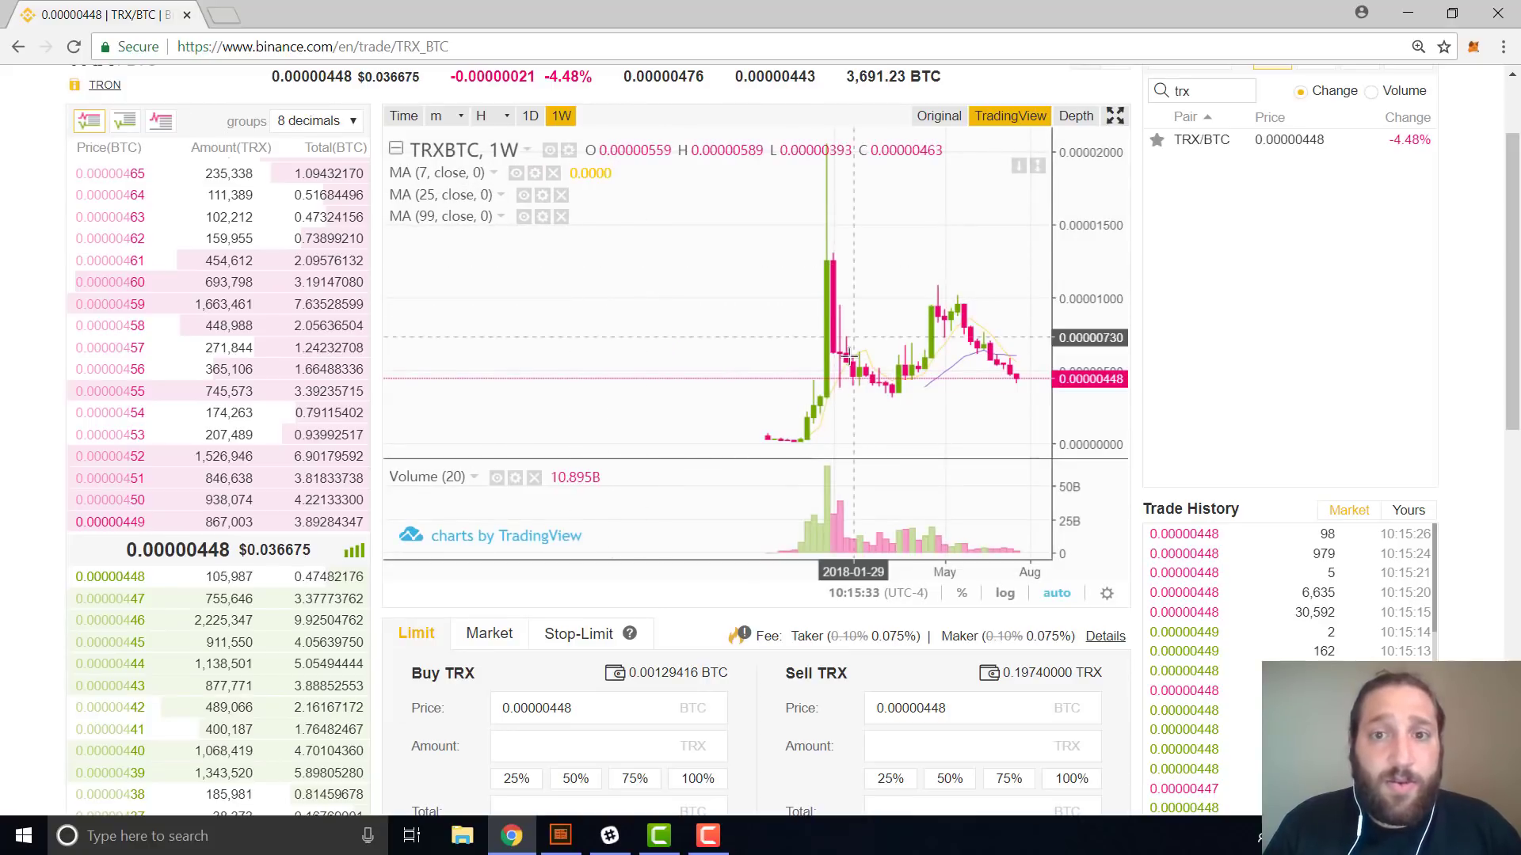
pyautogui.moveTo(845, 345); pyautogui.dragTo(732, 345)
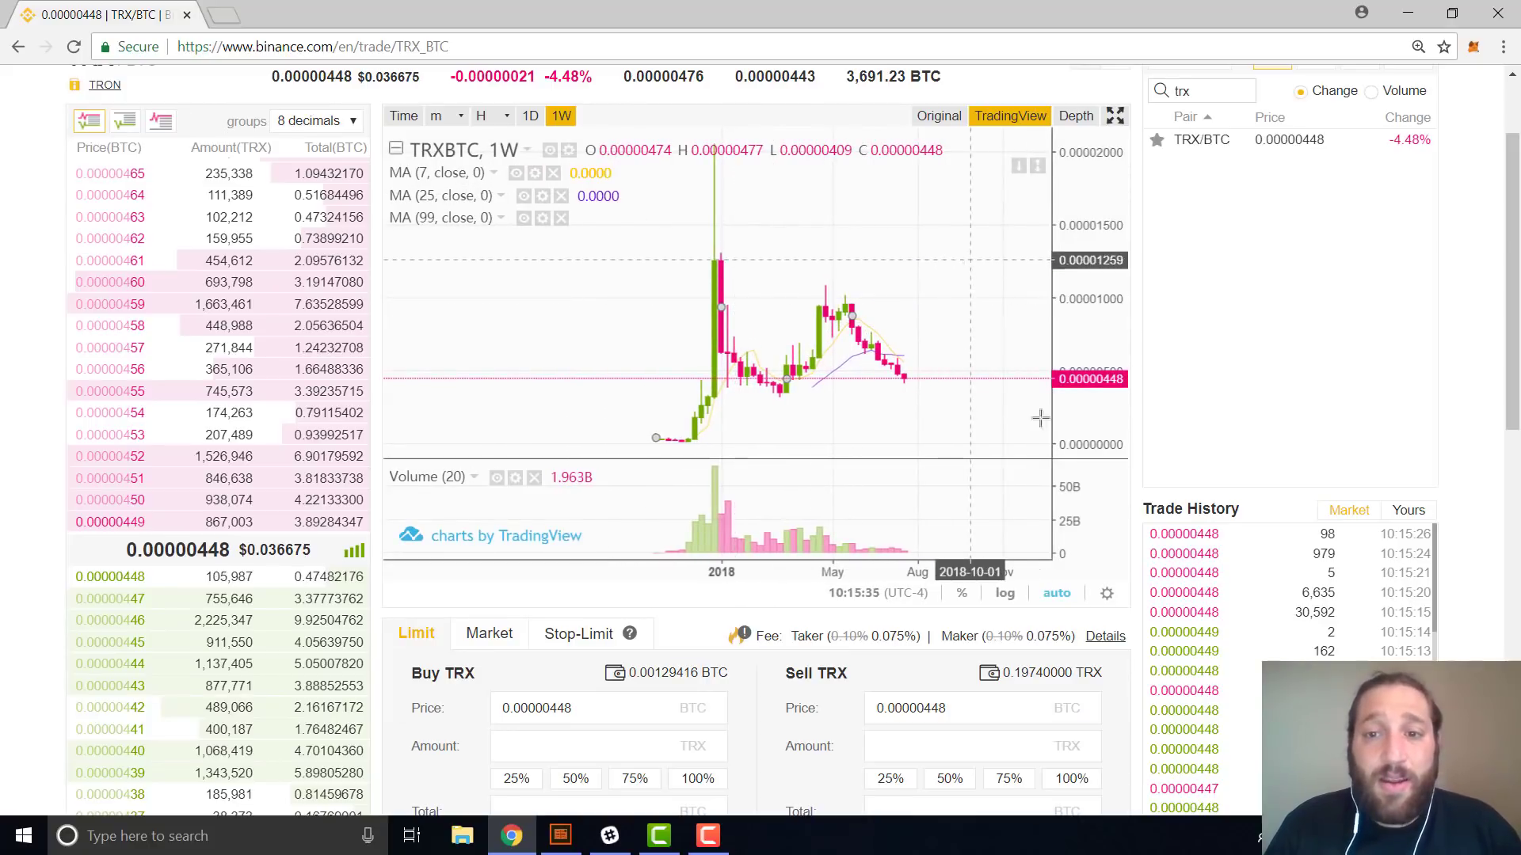
# Buy 288 TRX at 0.00000448 BTC using 100% of the BTC balance.
pyautogui.scroll(3, 1009, 414)
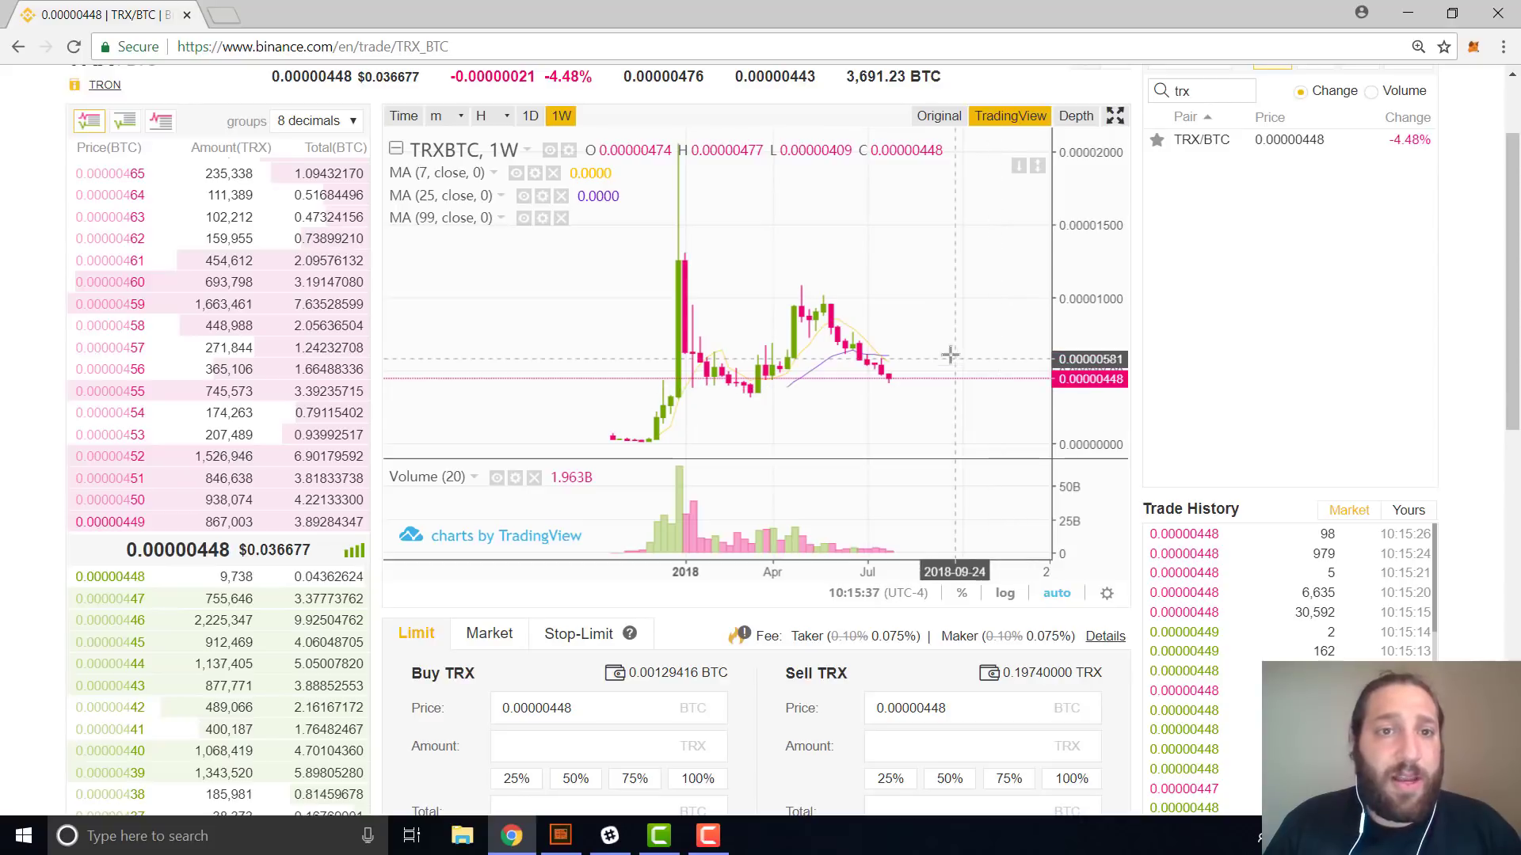
pyautogui.scroll(-3, 967, 351)
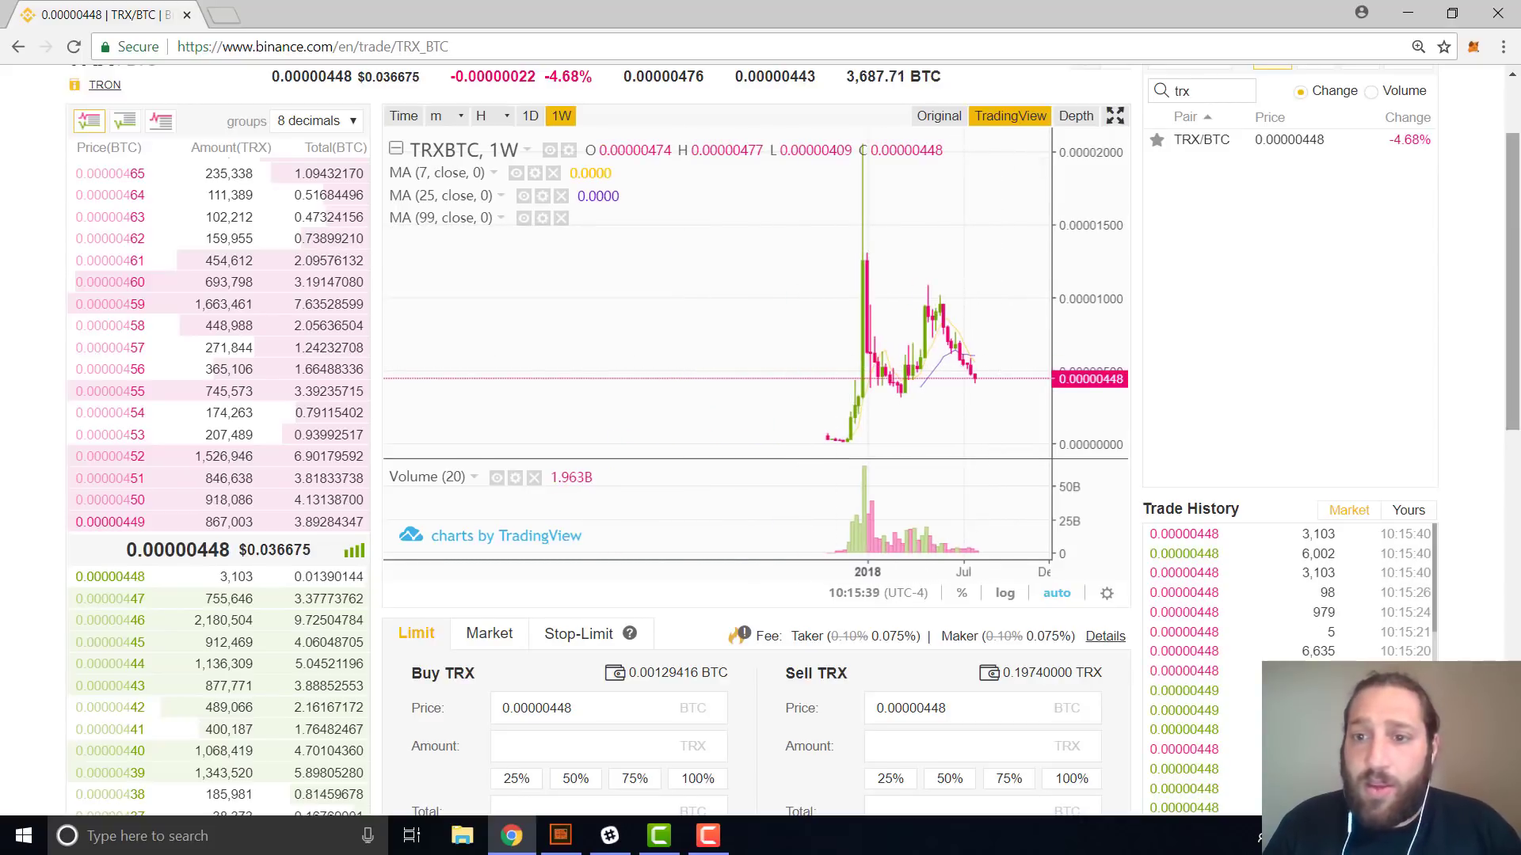
pyautogui.moveTo(1516, 281); pyautogui.dragTo(1515, 442)
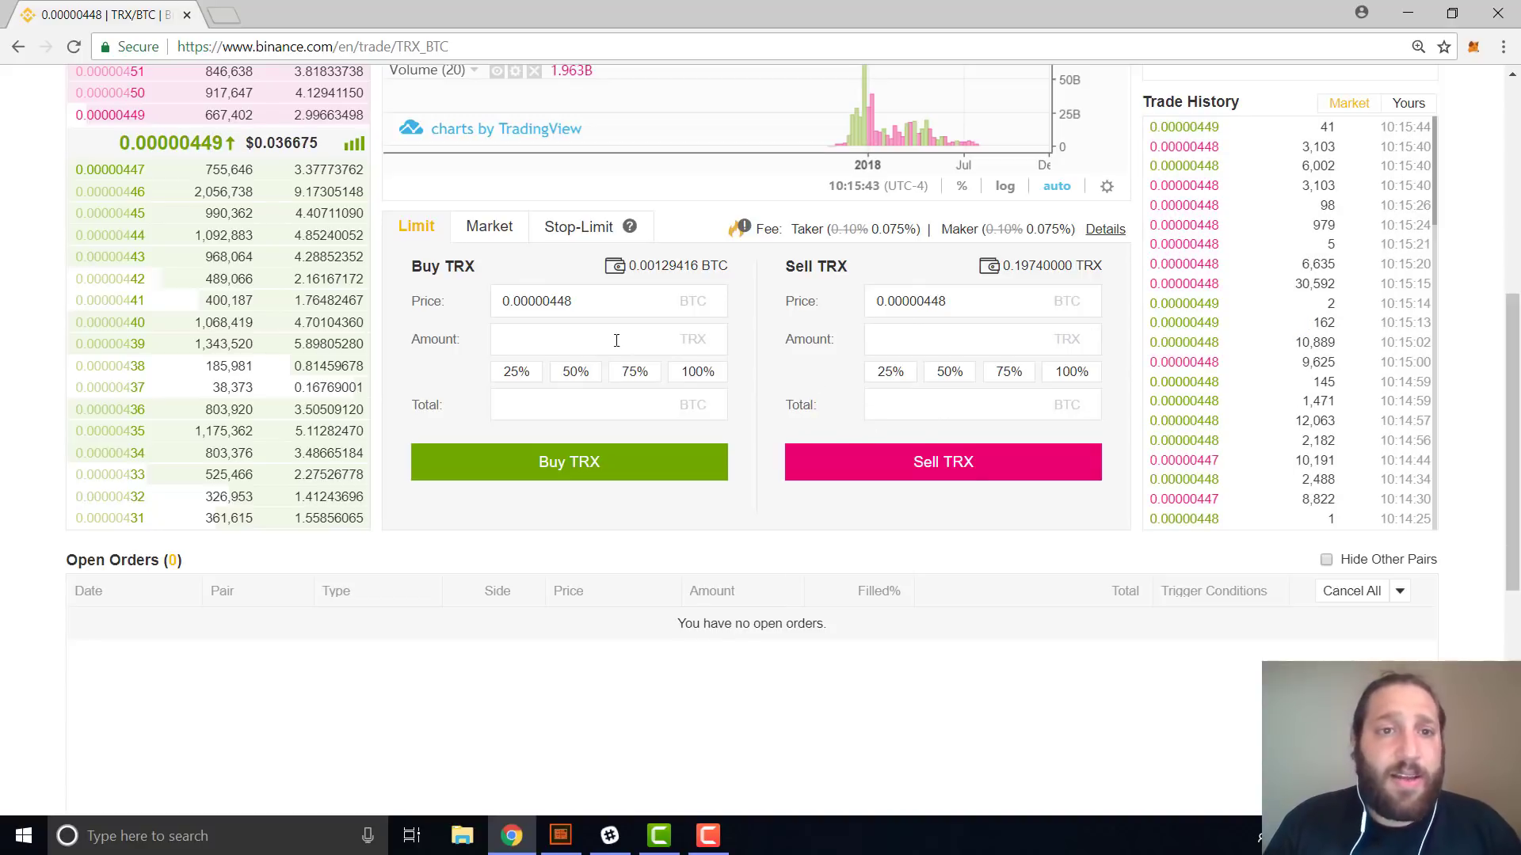
pyautogui.moveTo(552, 308); pyautogui.dragTo(581, 314)
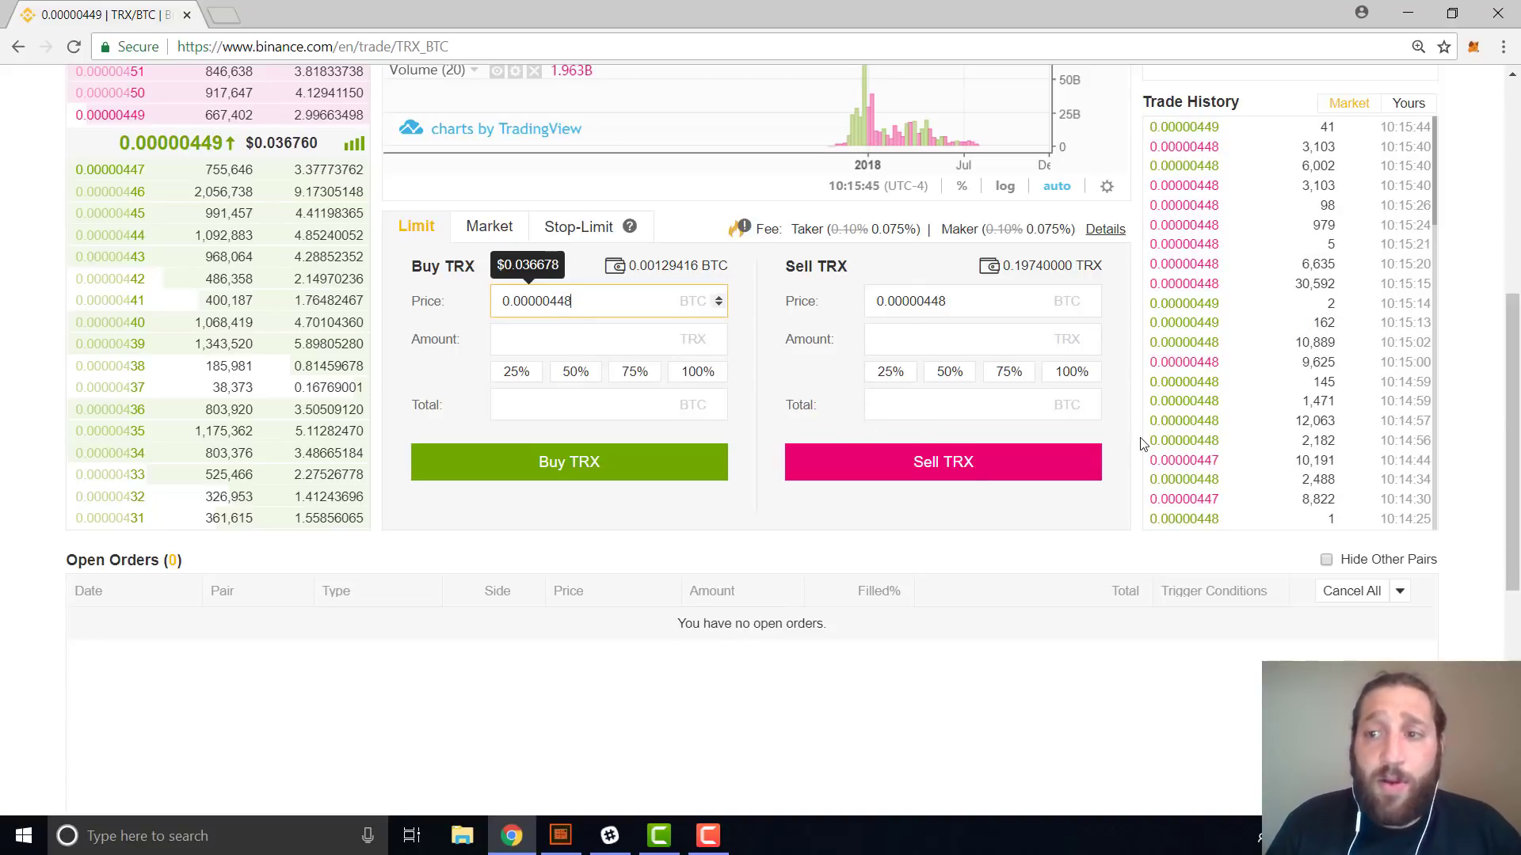
pyautogui.scroll(1, 990, 442)
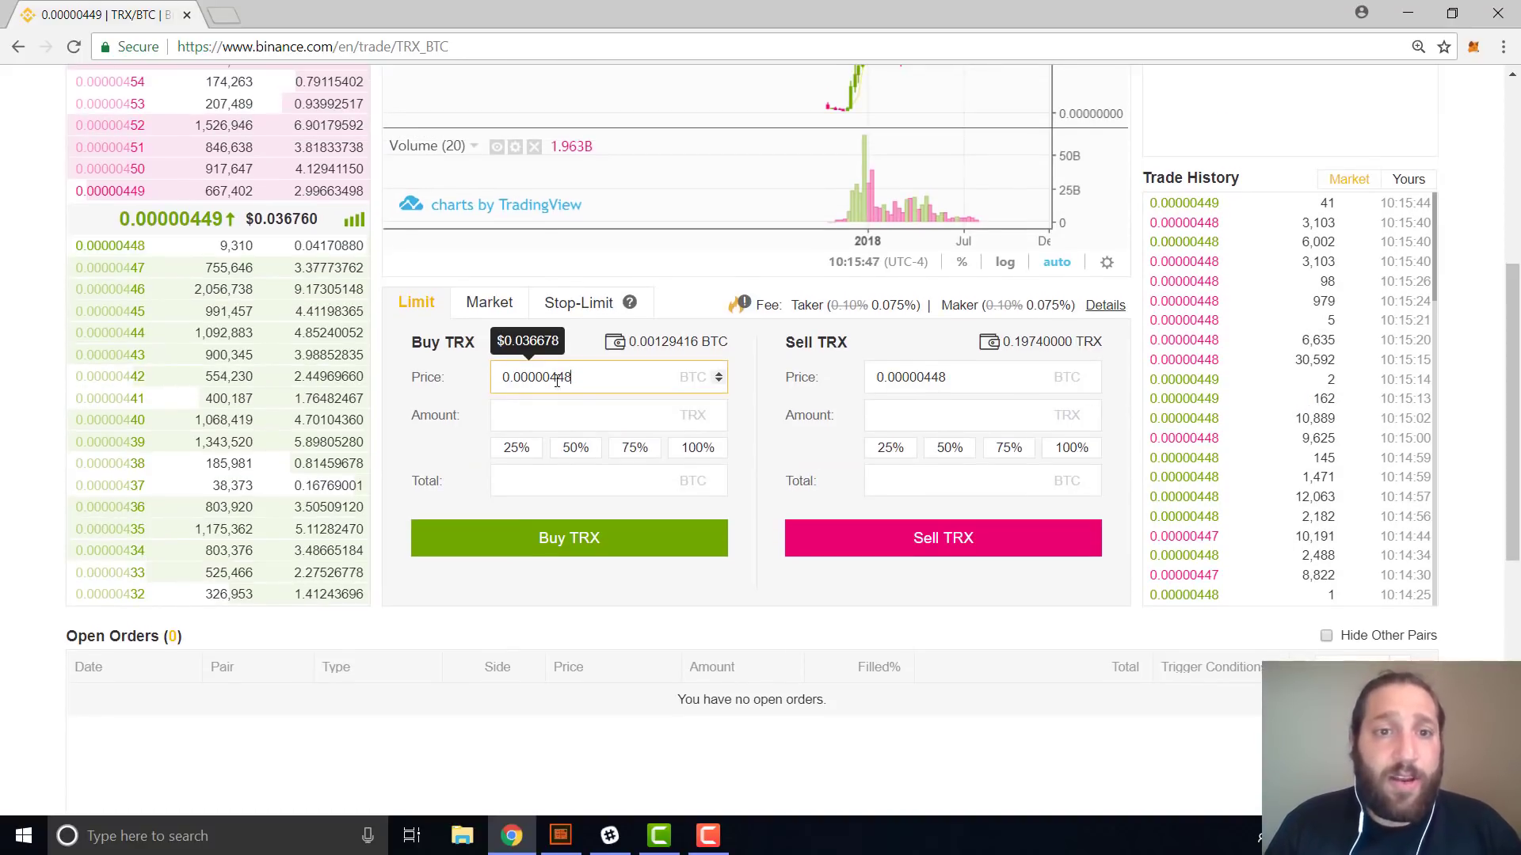
pyautogui.click(684, 448)
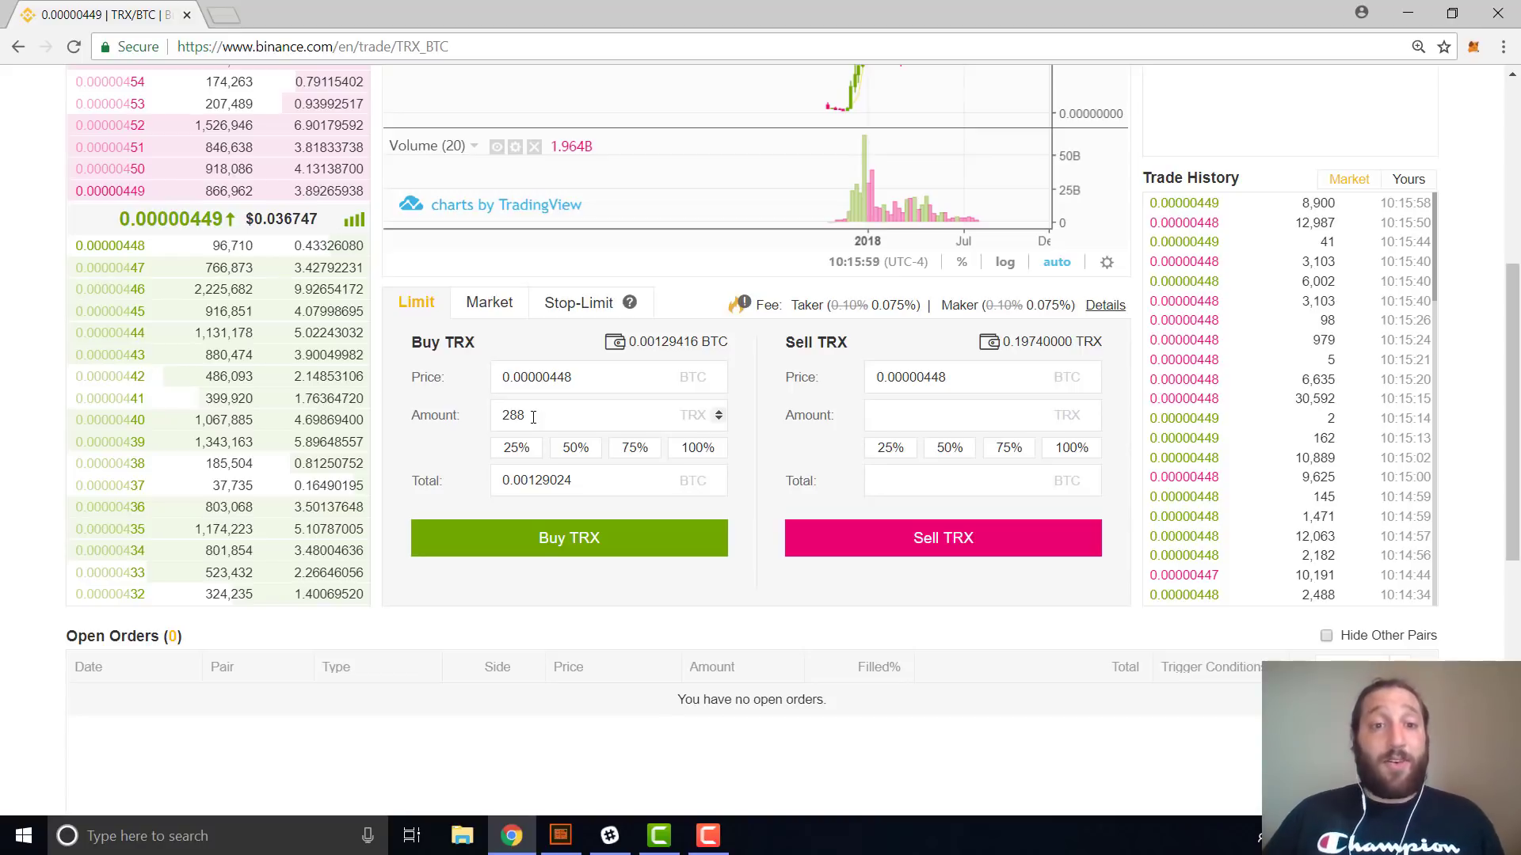
pyautogui.click(609, 547)
# Cancel the open 288 TRX buy order.
pyautogui.scroll(-1, 689, 566)
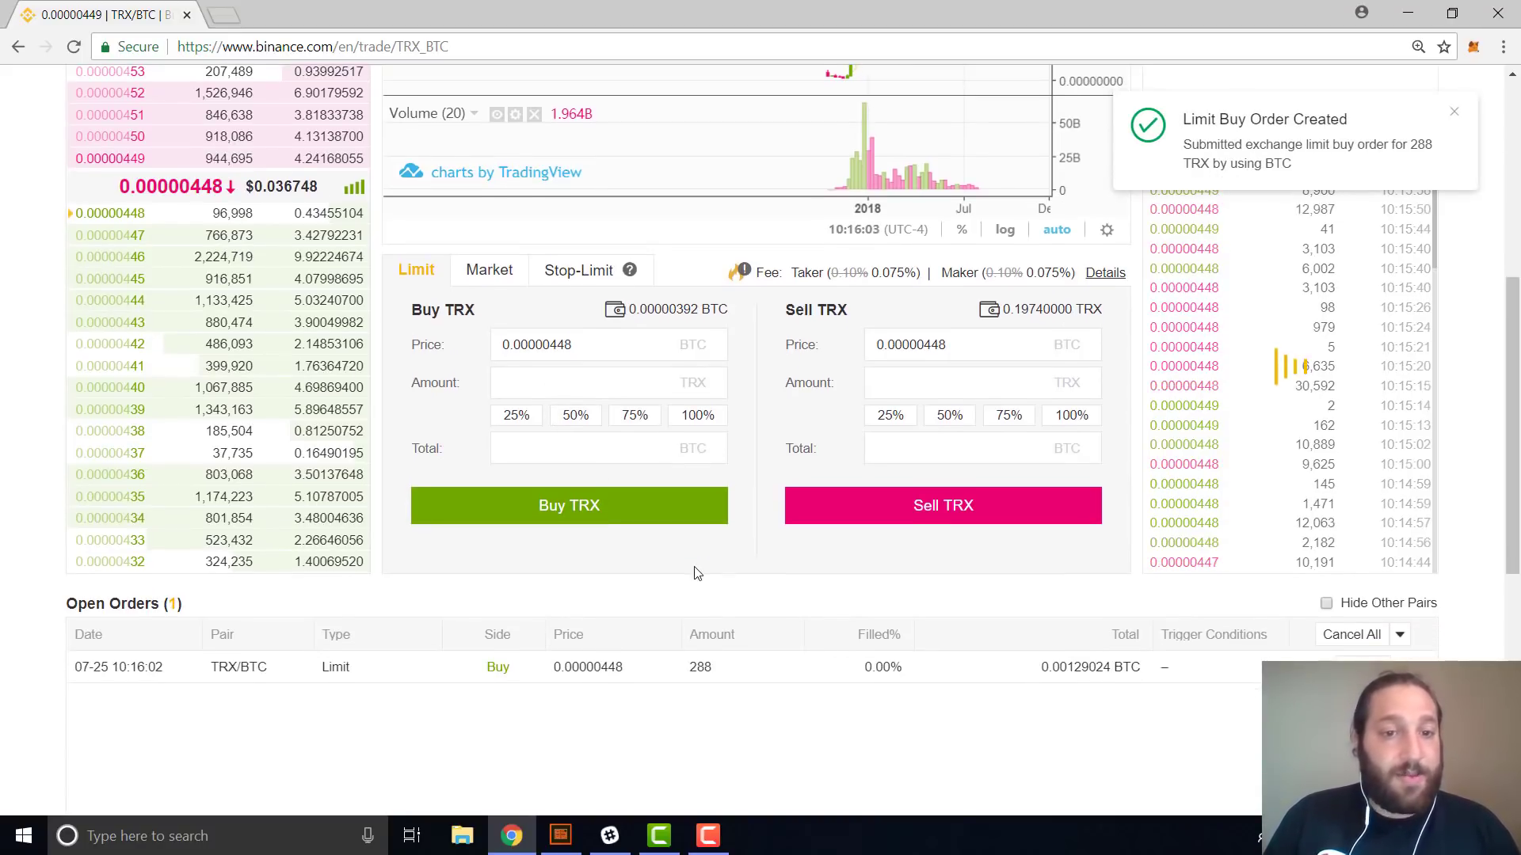
pyautogui.scroll(6, 594, 685)
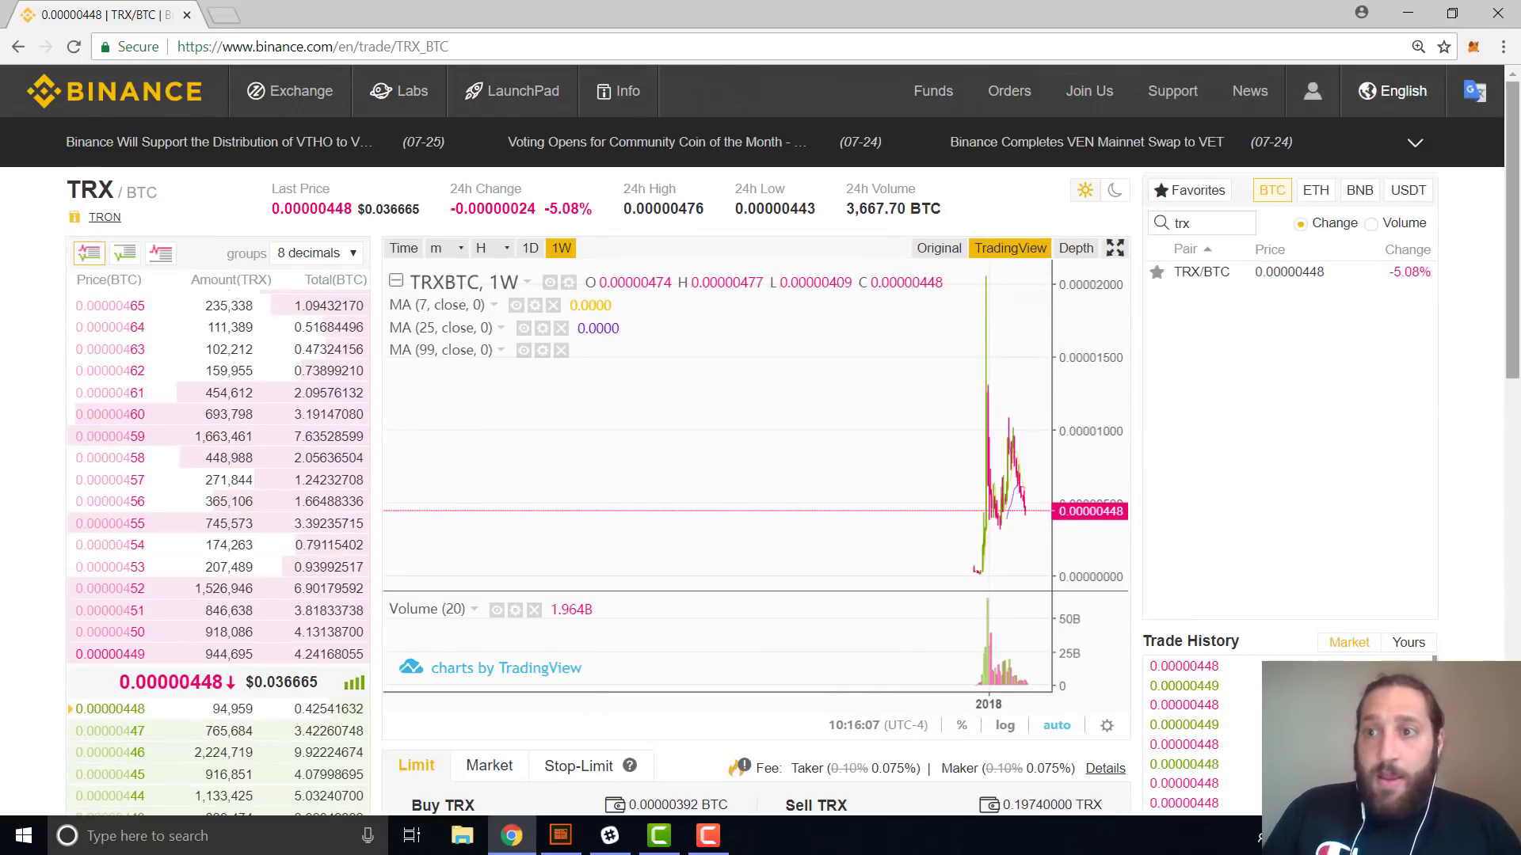
pyautogui.scroll(-7, 995, 539)
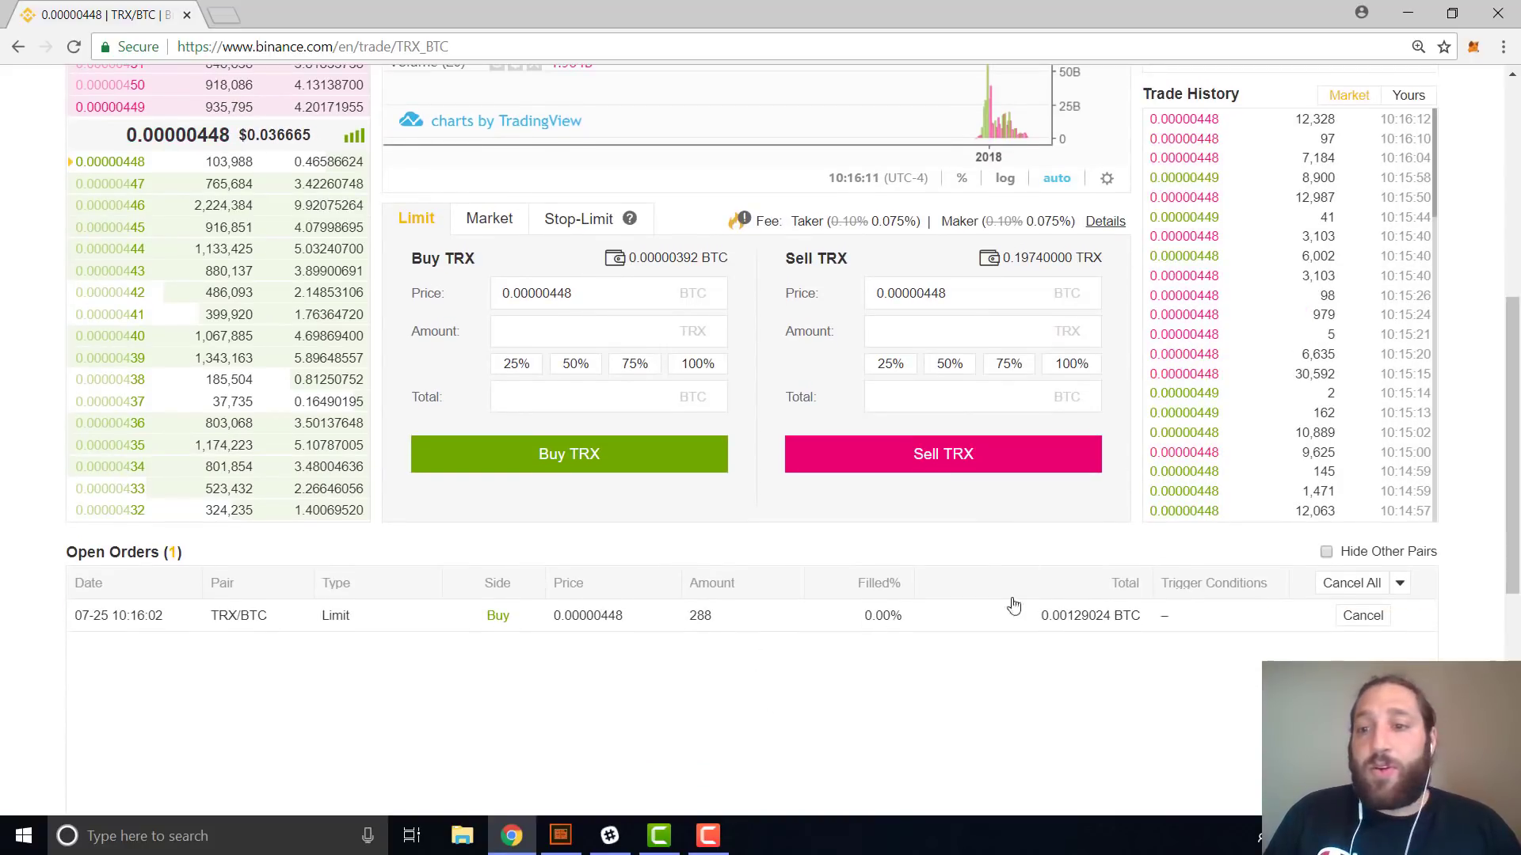
pyautogui.click(1363, 616)
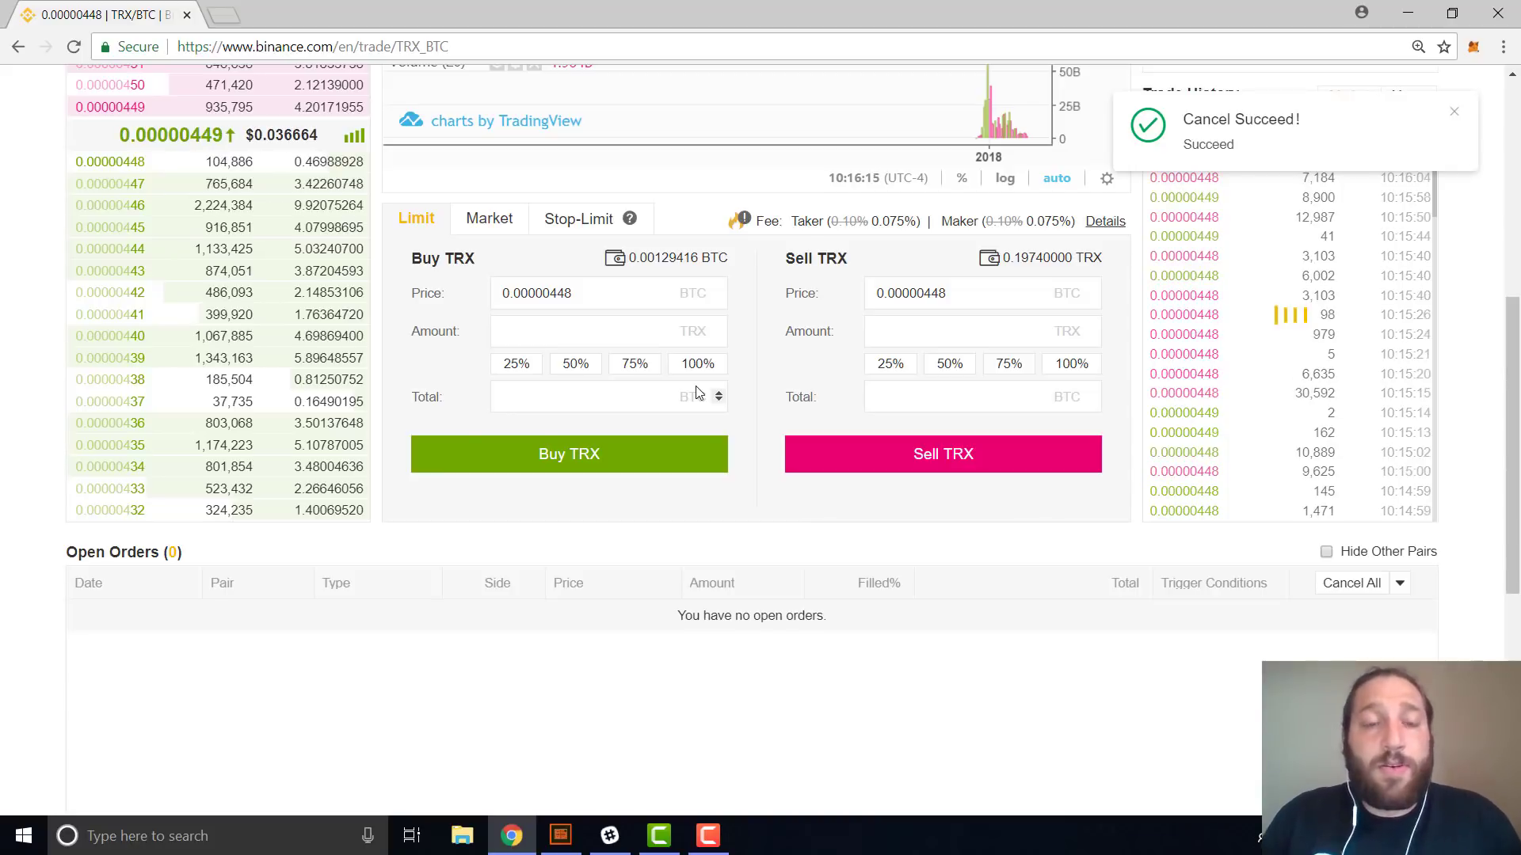
# Place a 100% limit buy of 323 TRX at 0.000004 BTC, then cancel it.
pyautogui.click(592, 297)
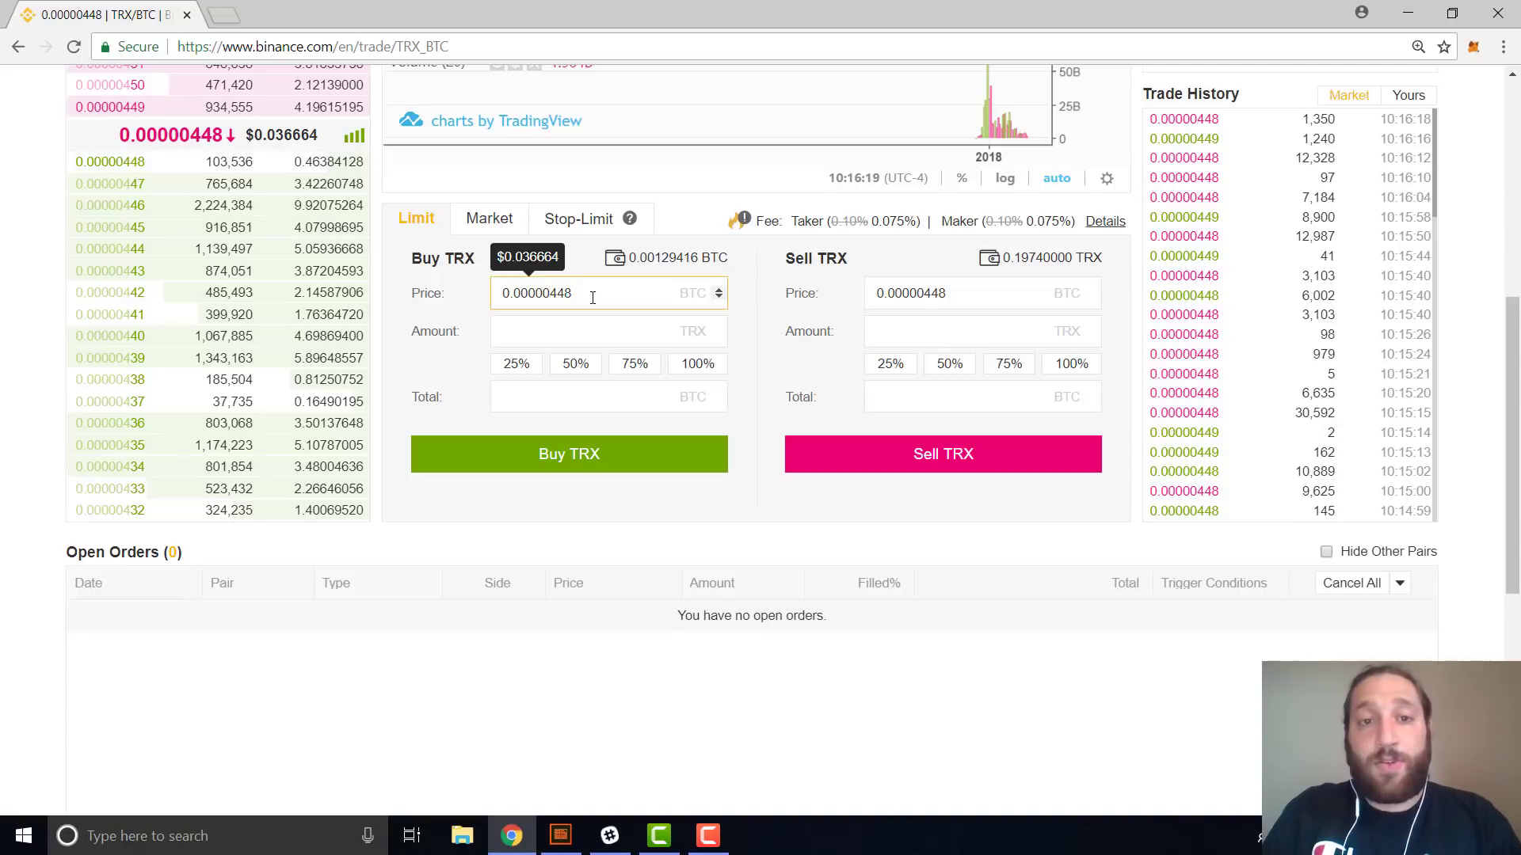
pyautogui.press('BackSpace')
pyautogui.press('BackSpace')
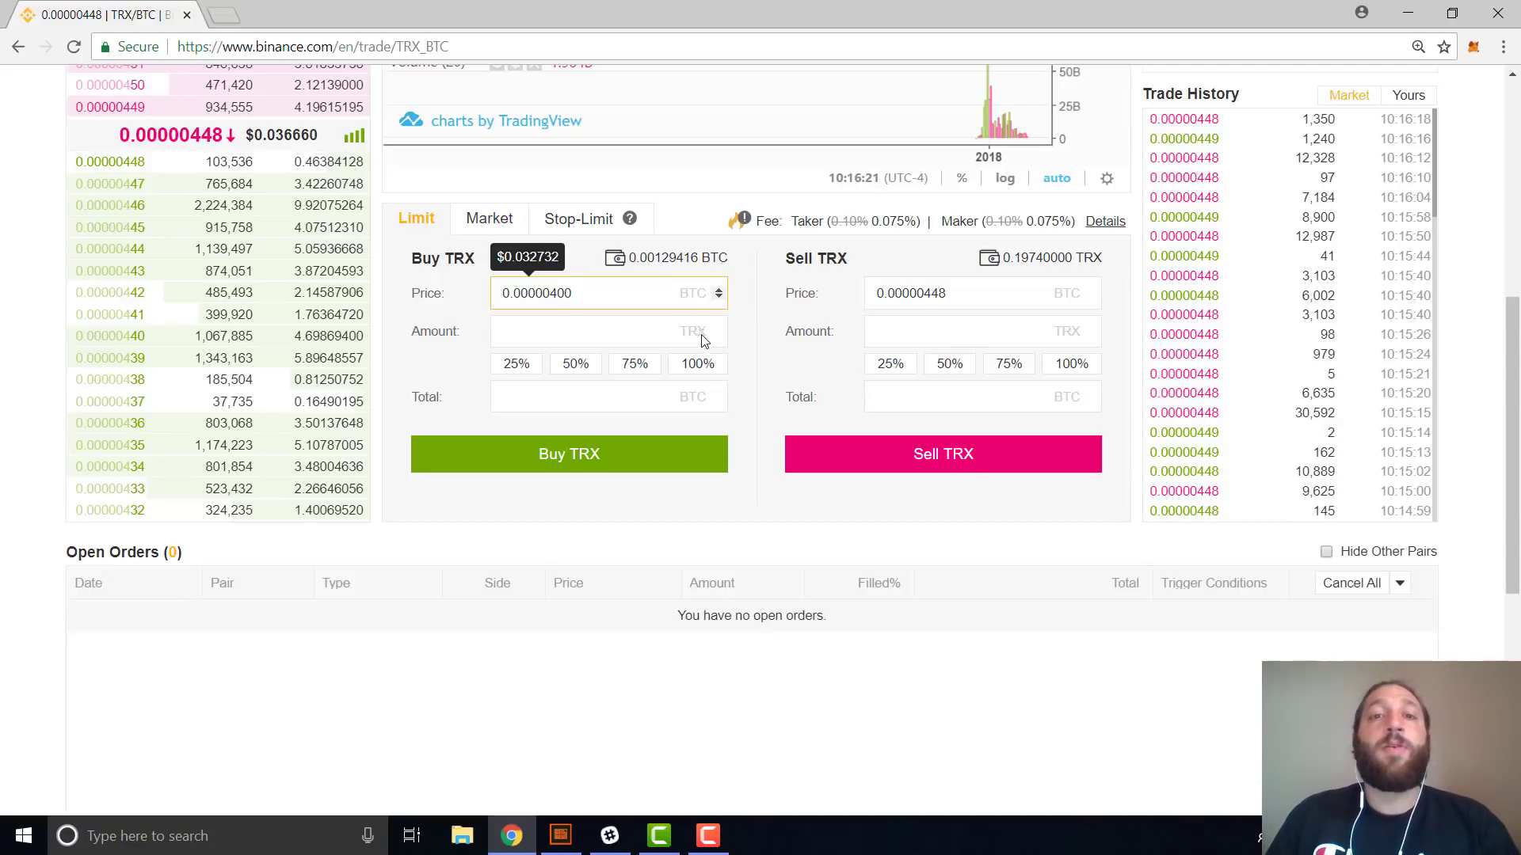
pyautogui.click(700, 362)
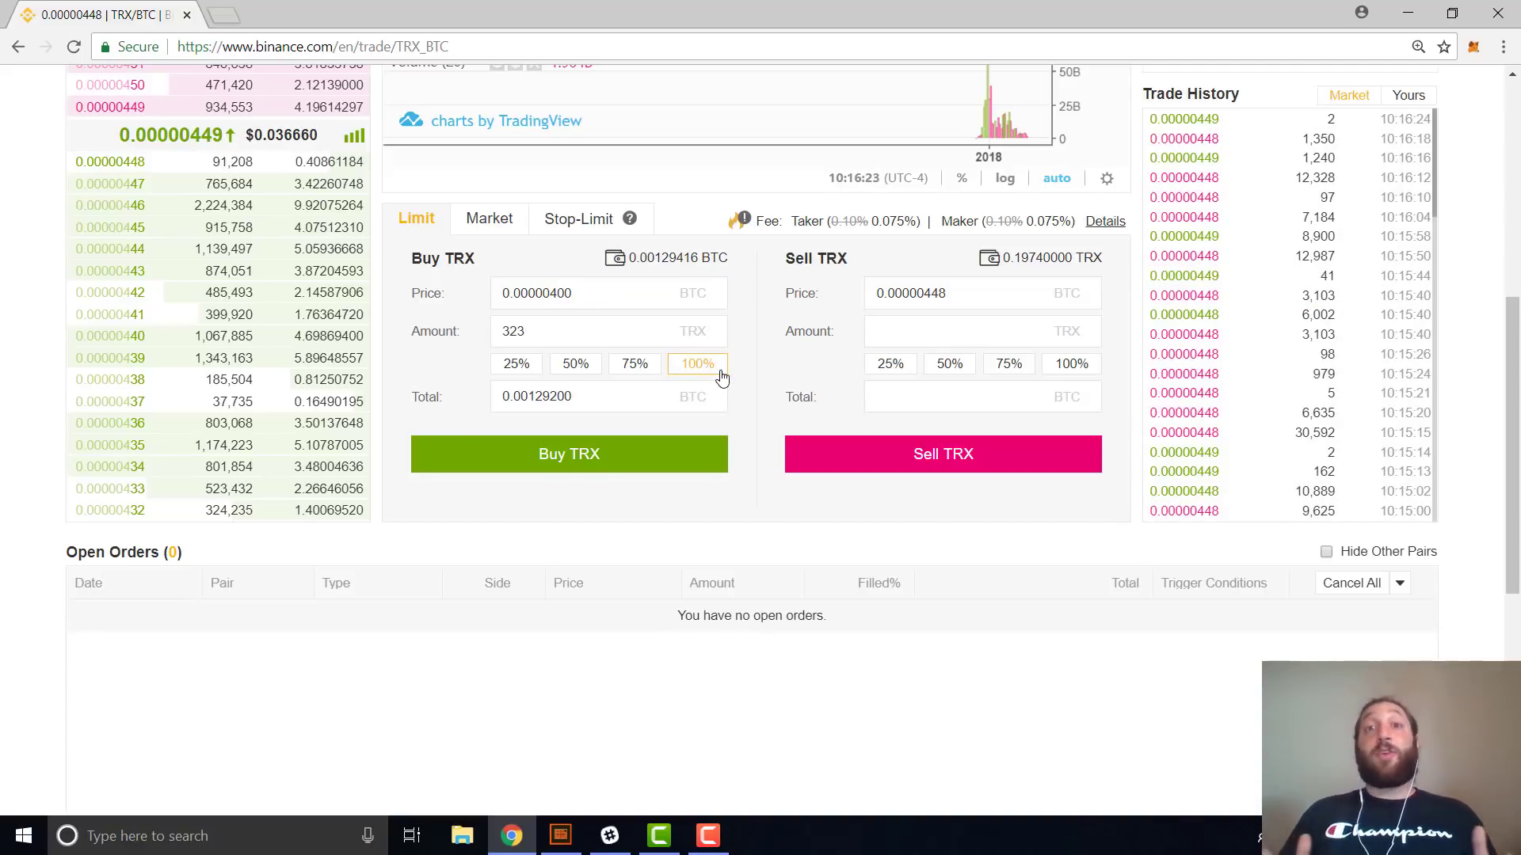
pyautogui.click(597, 450)
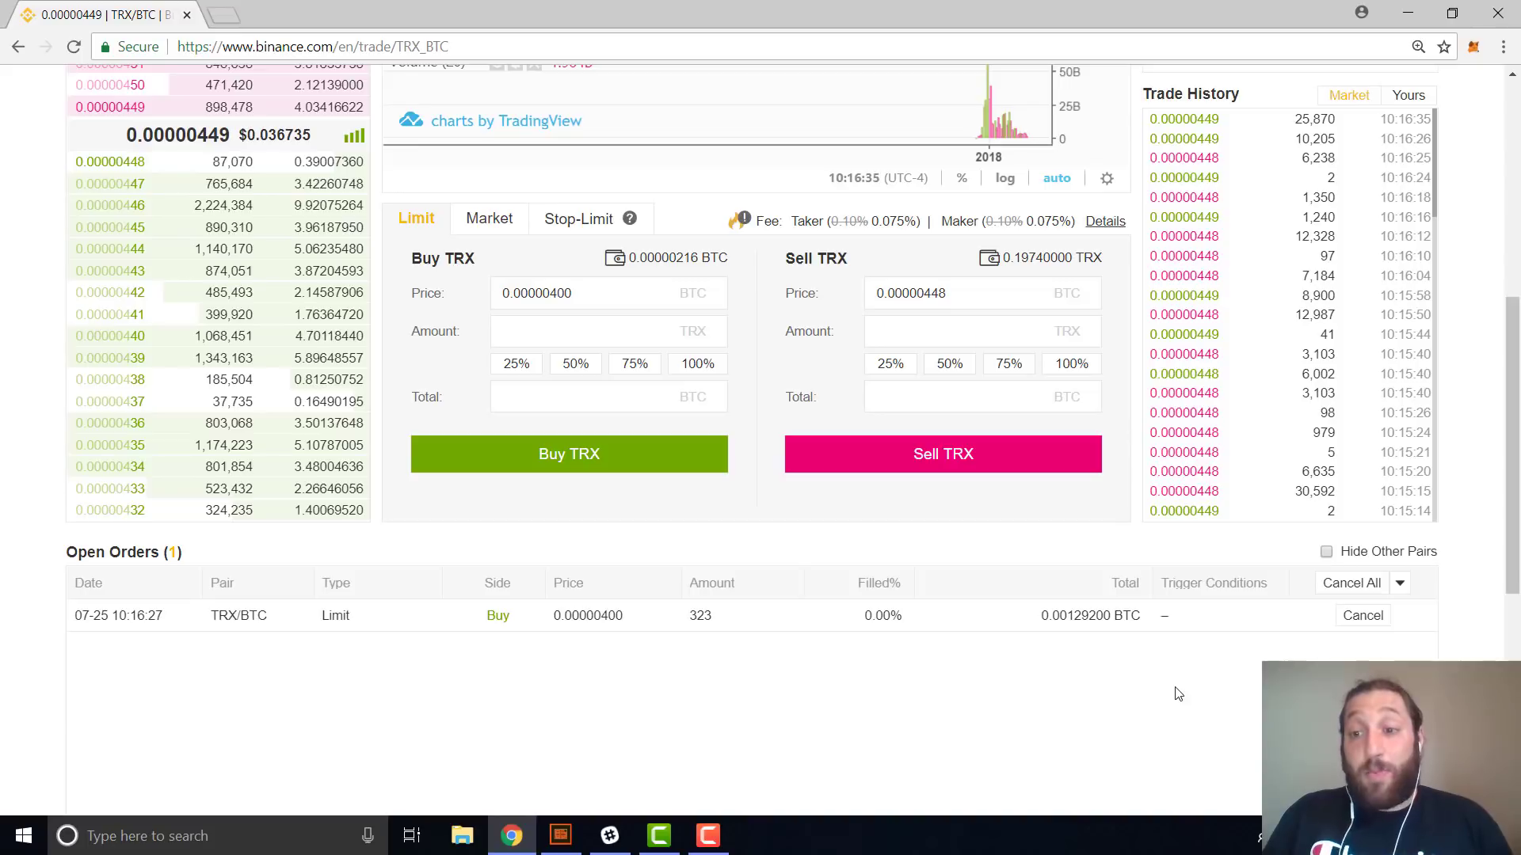
pyautogui.moveTo(1509, 519); pyautogui.dragTo(1509, 580)
pyautogui.click(1369, 463)
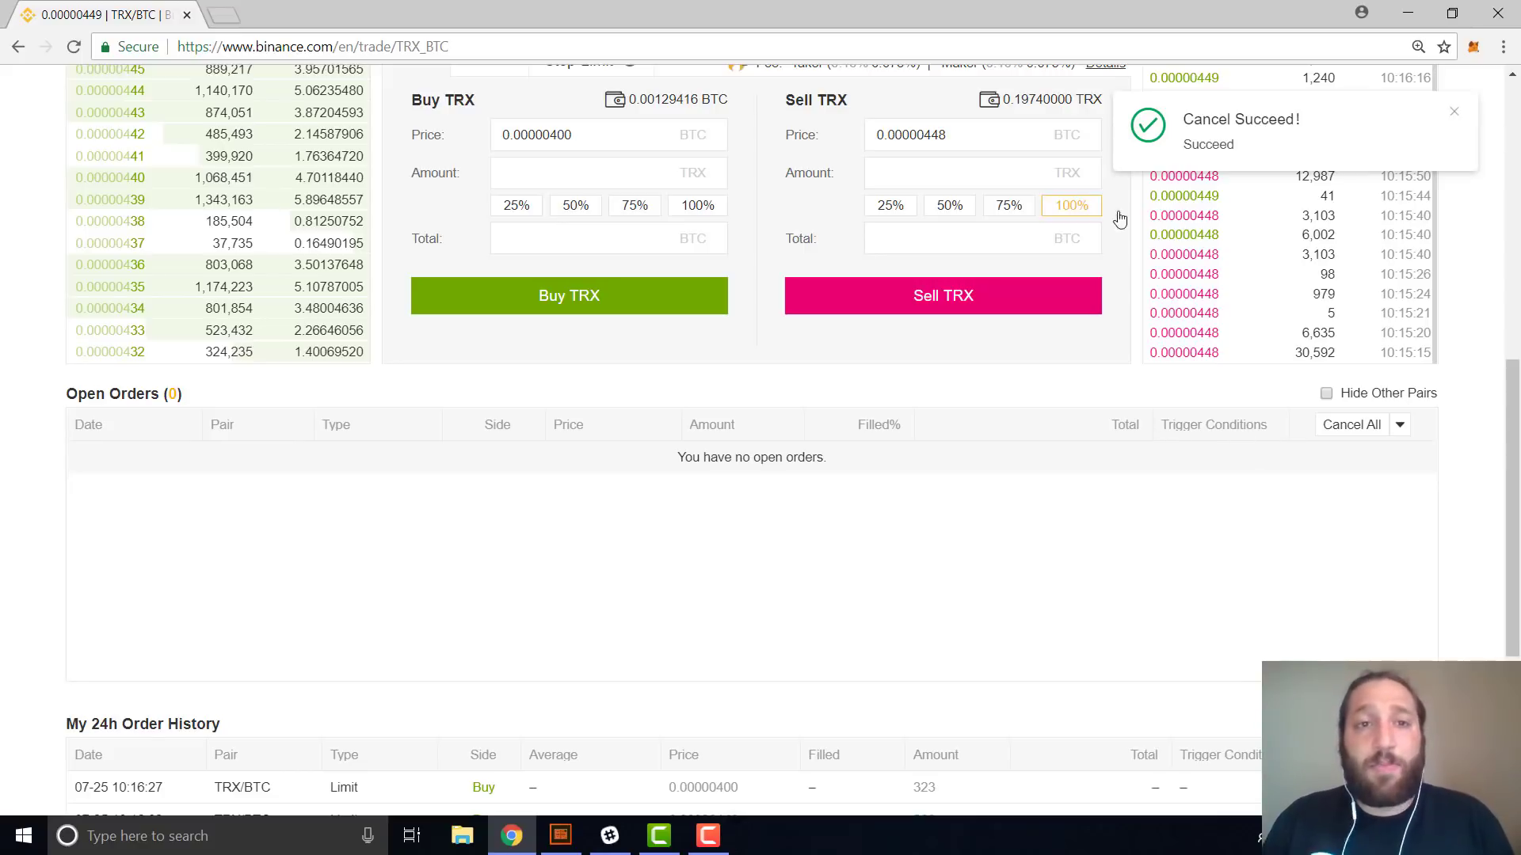
# Reload the TRX/BTC trading page.
pyautogui.scroll(9, 996, 375)
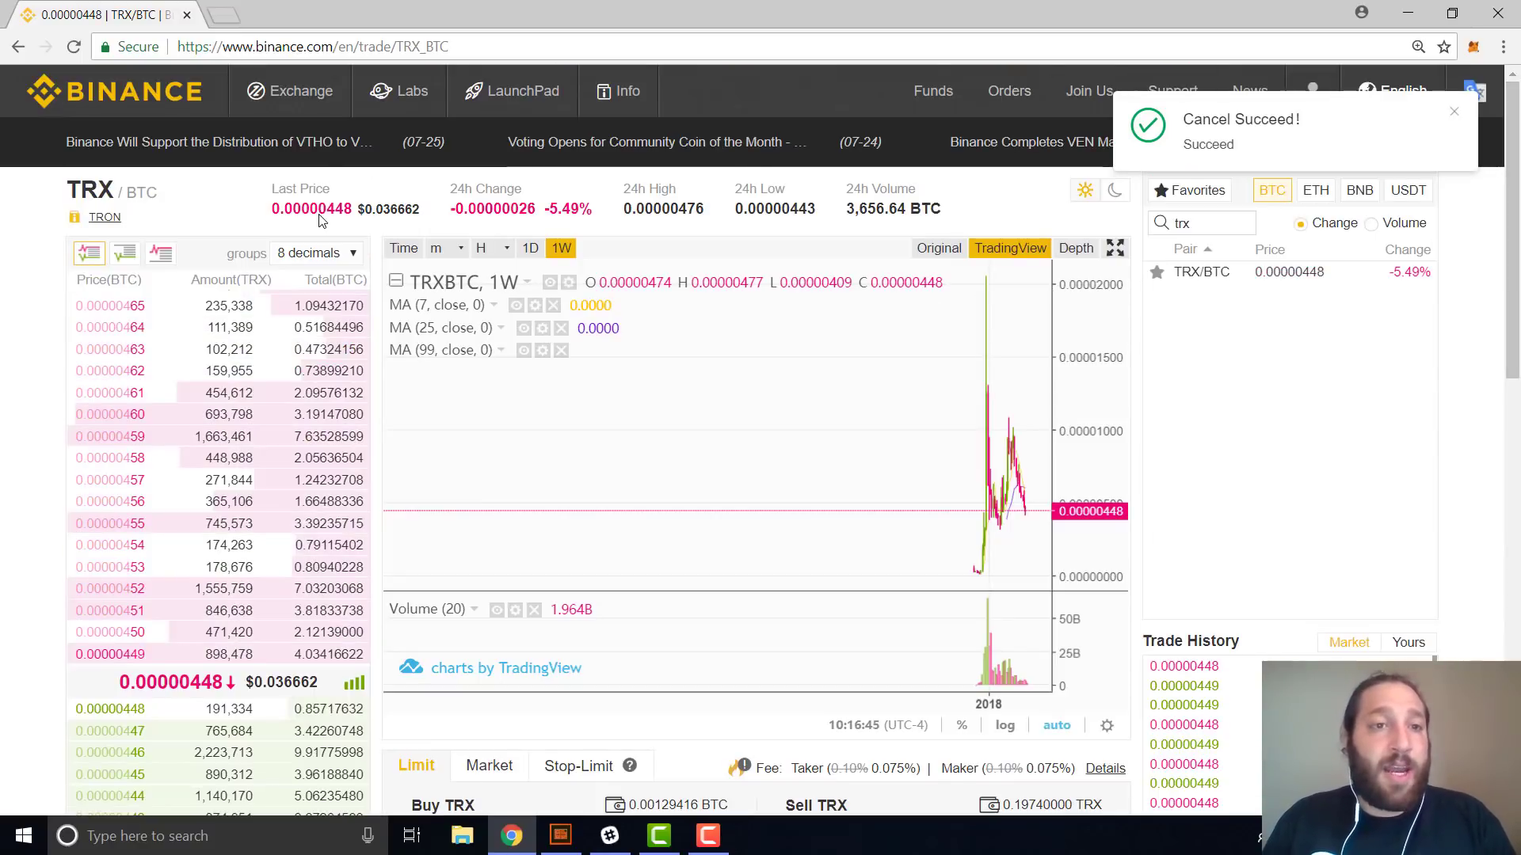
pyautogui.scroll(-3, 543, 431)
pyautogui.press('F5')
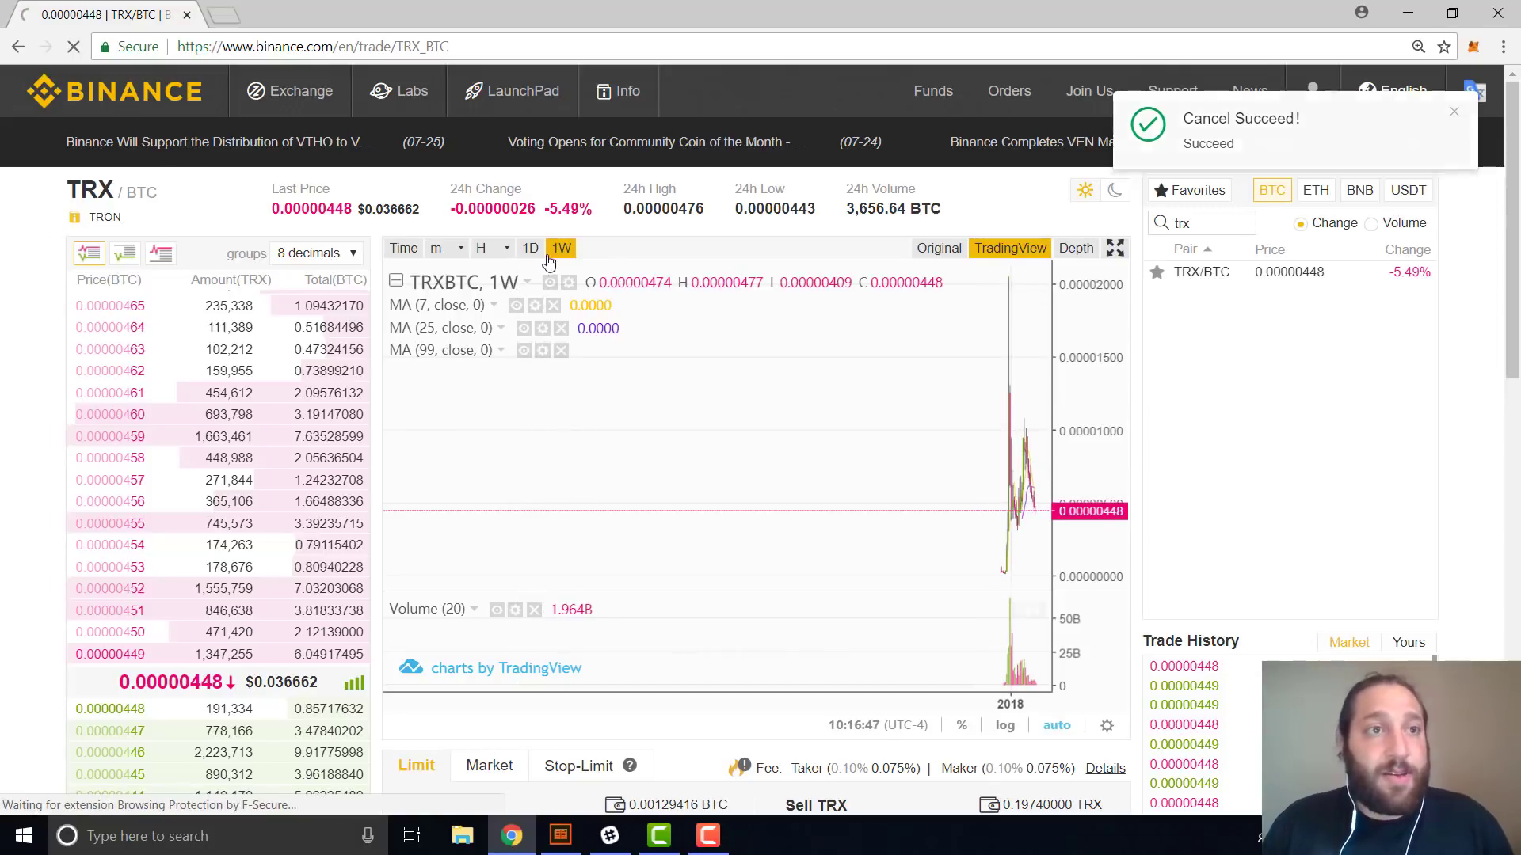
pyautogui.scroll(-4, 882, 468)
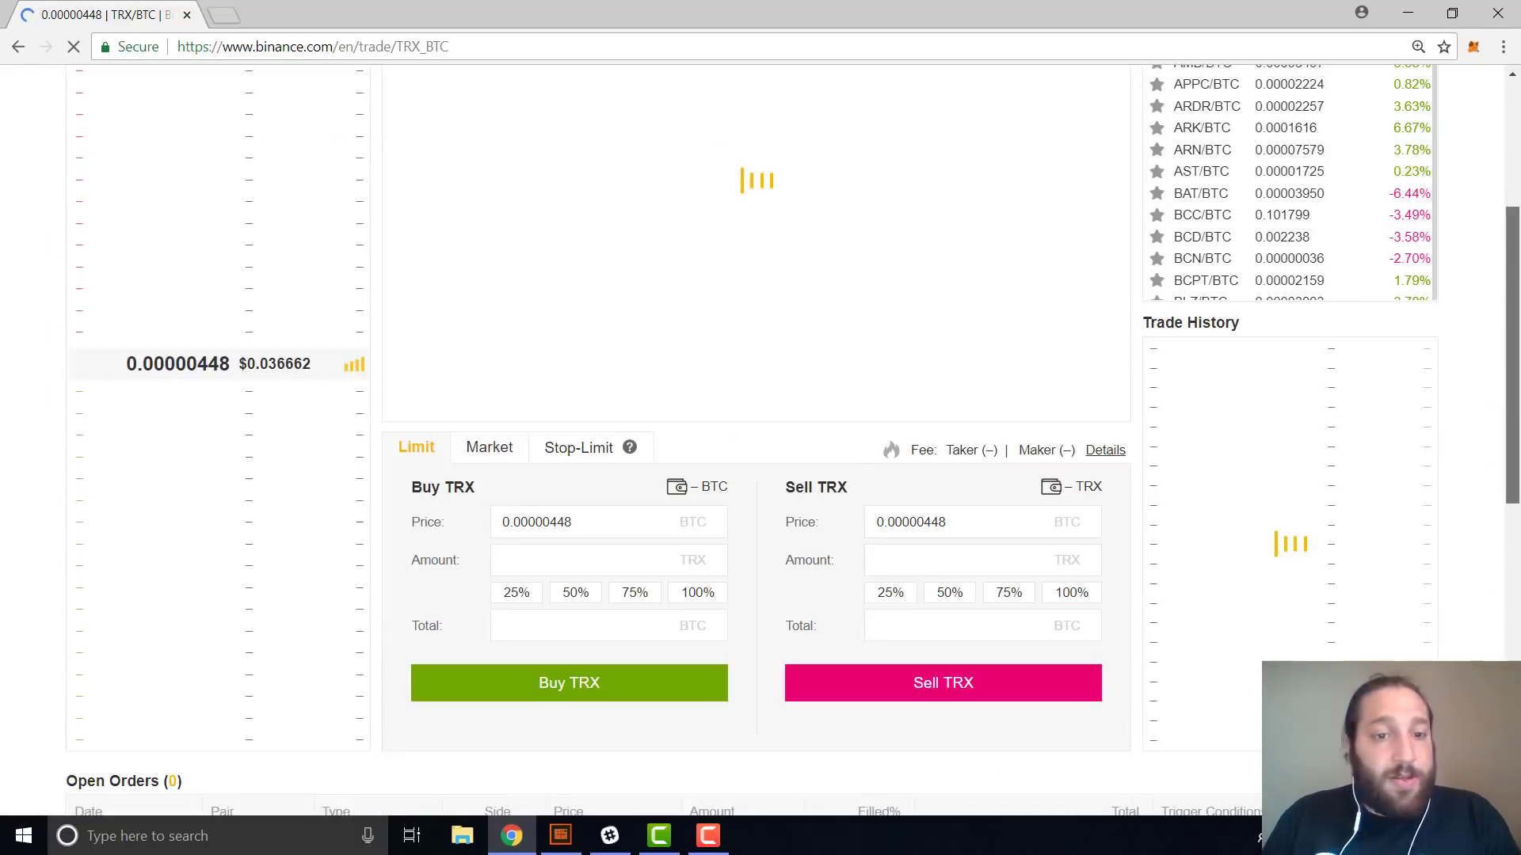
# Place a limit buy for 288 TRX at 0.00000449 BTC using 100% of available BTC.
pyautogui.click(709, 543)
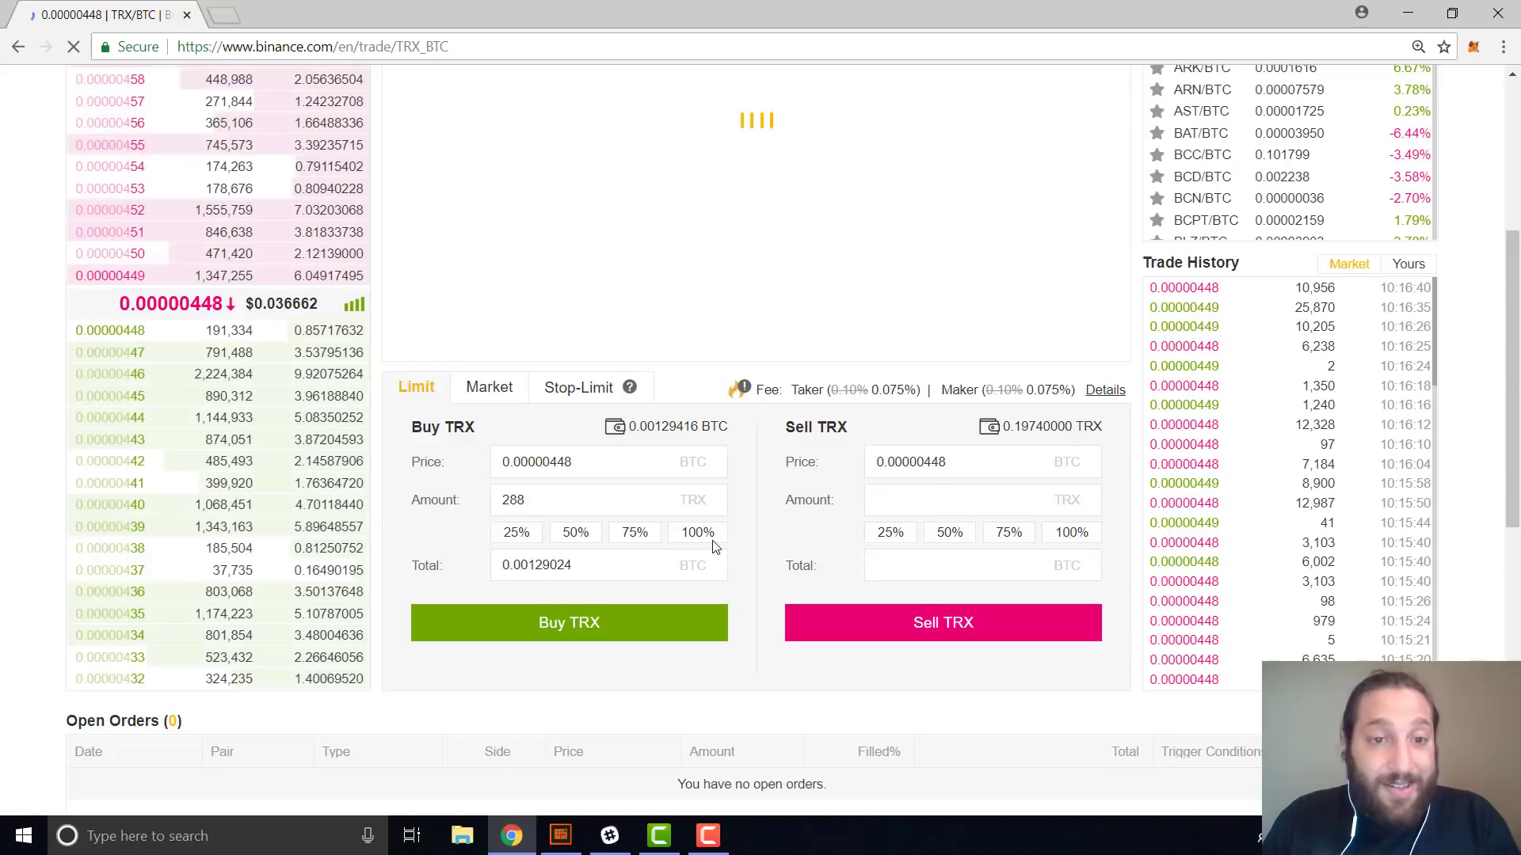
pyautogui.click(631, 465)
pyautogui.press('Up')
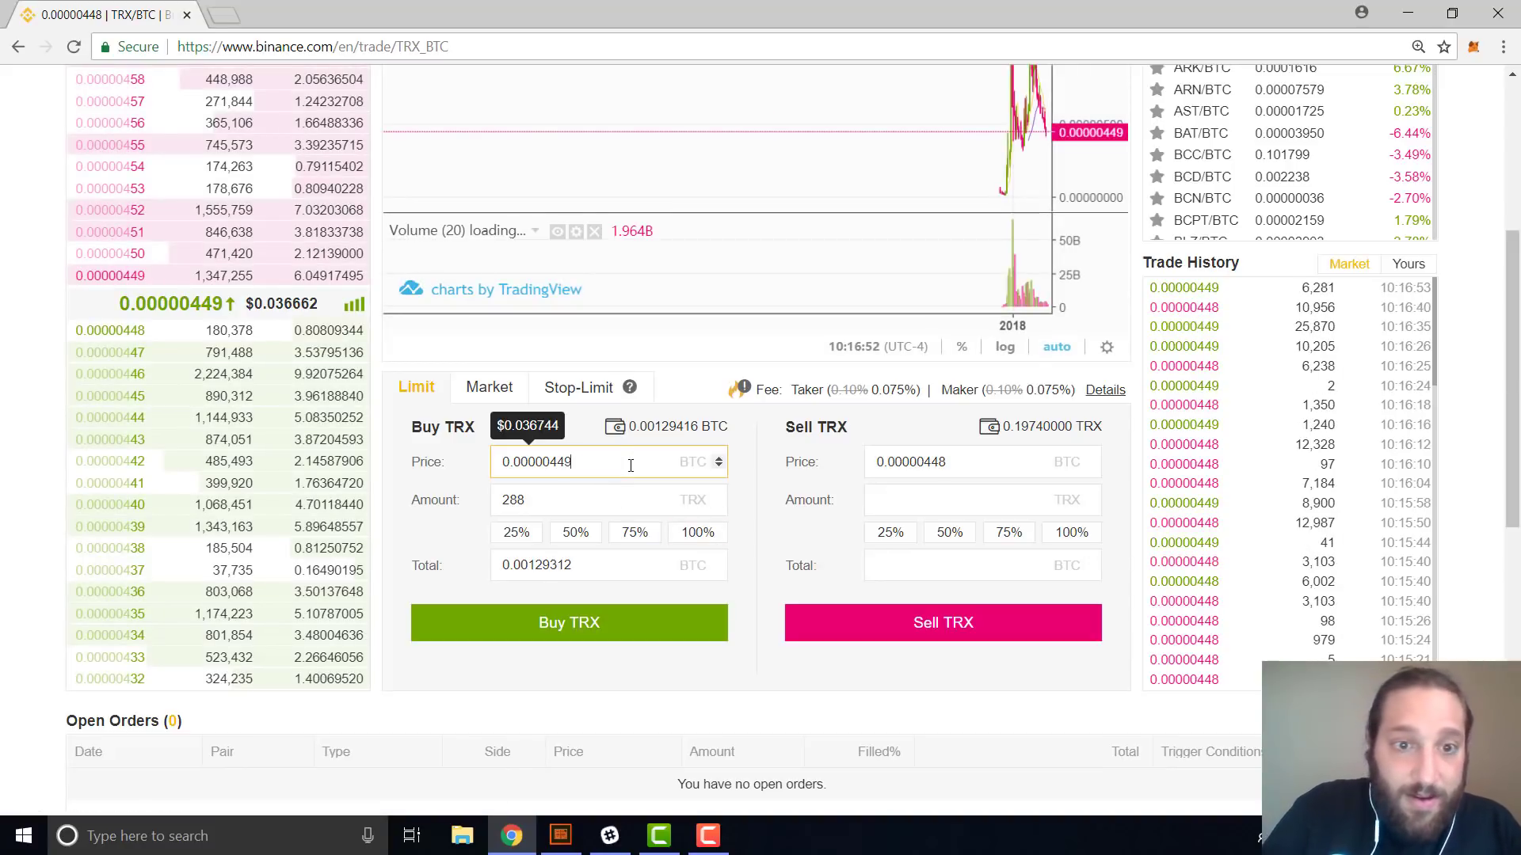
pyautogui.click(621, 622)
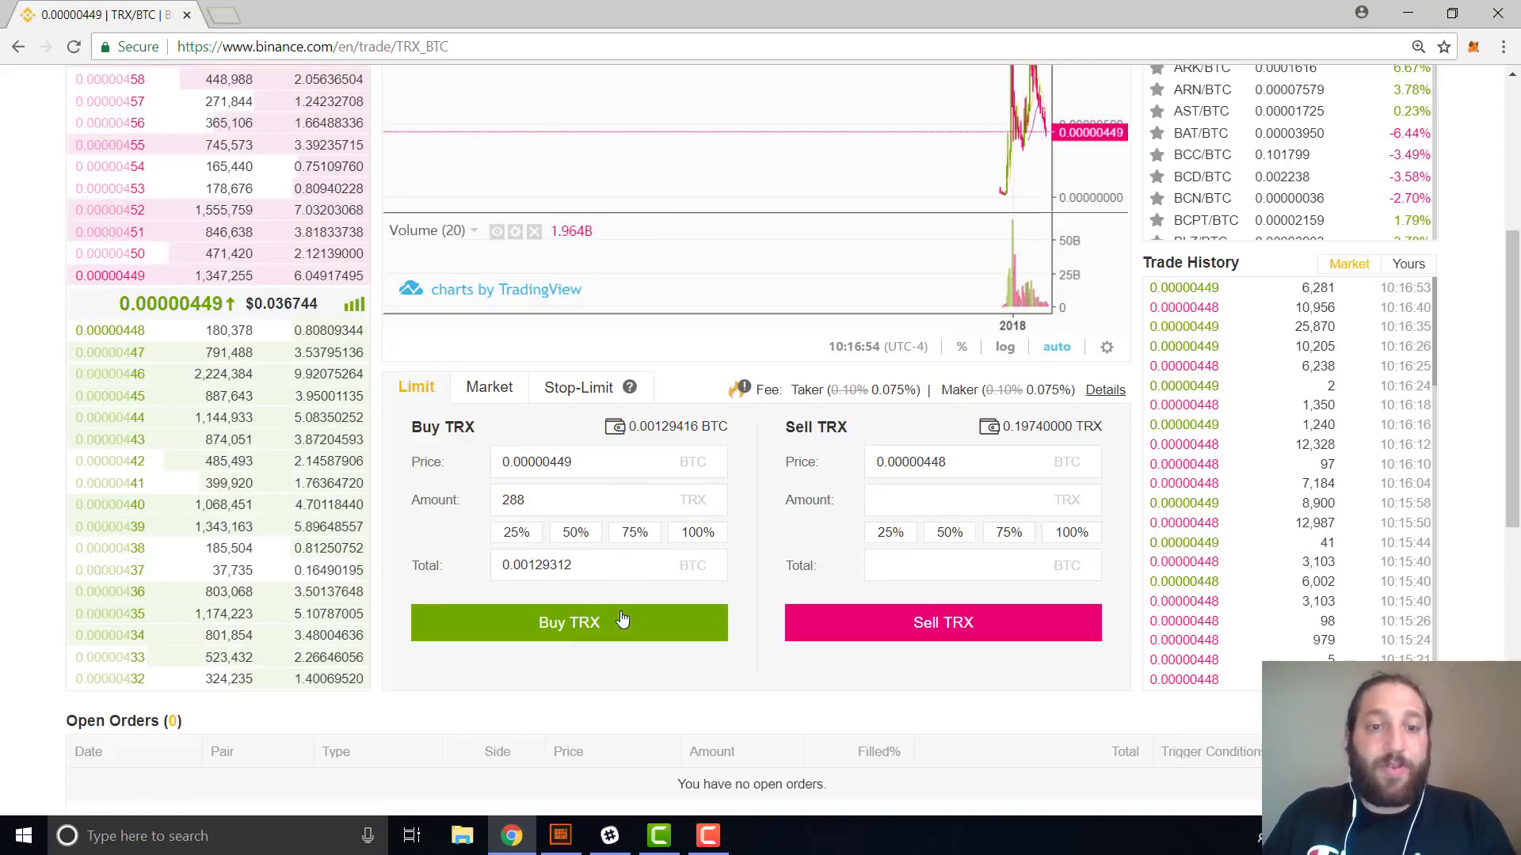
pyautogui.scroll(-6, 1519, 316)
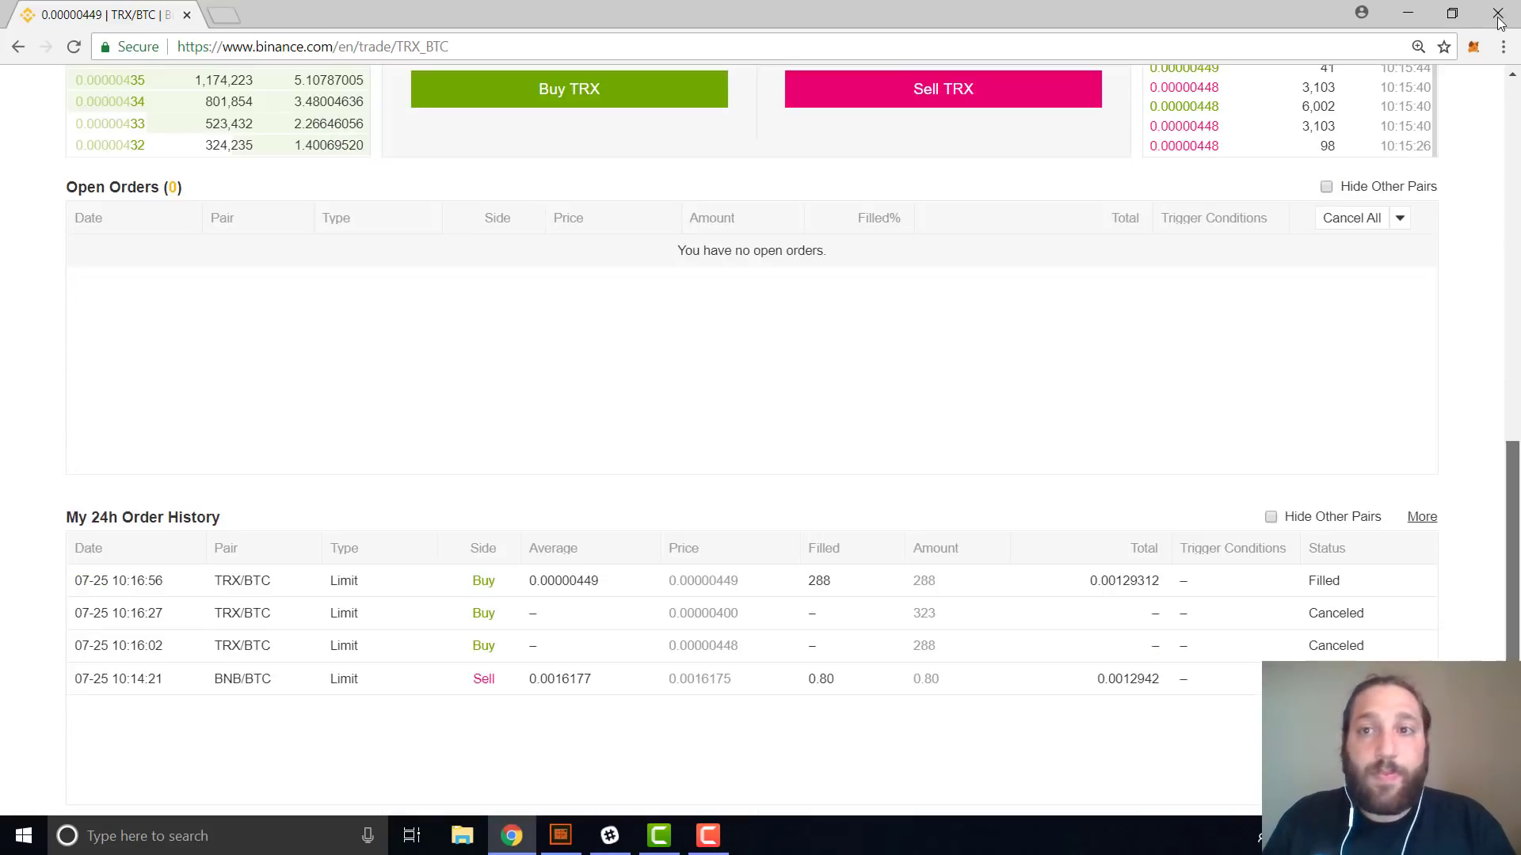
# Search Funds > Balances for trx to confirm 288.1974 TRX available.
pyautogui.press('Home')
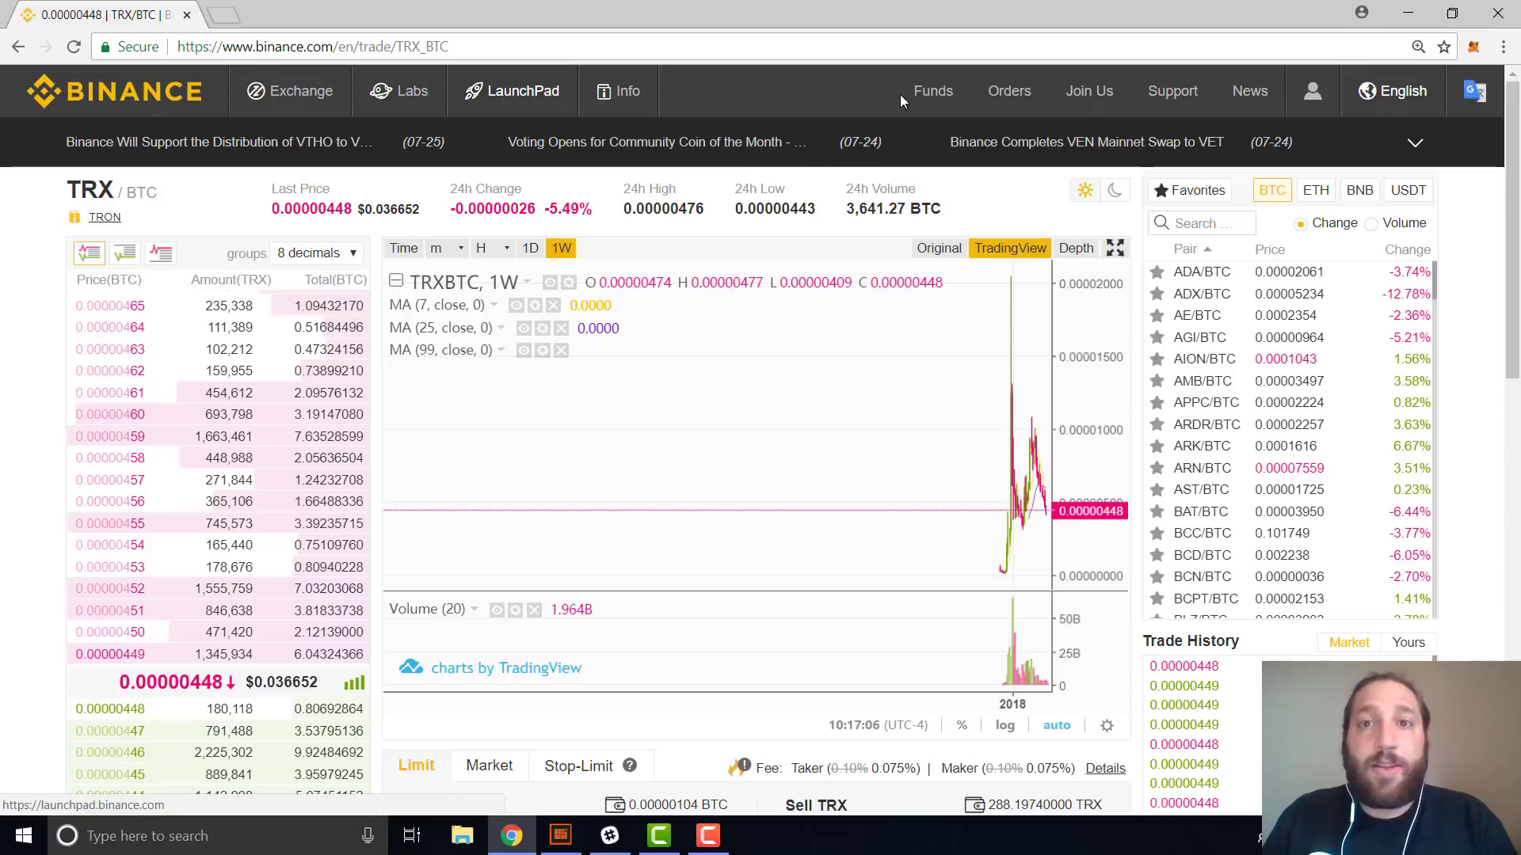
pyautogui.moveTo(934, 94)
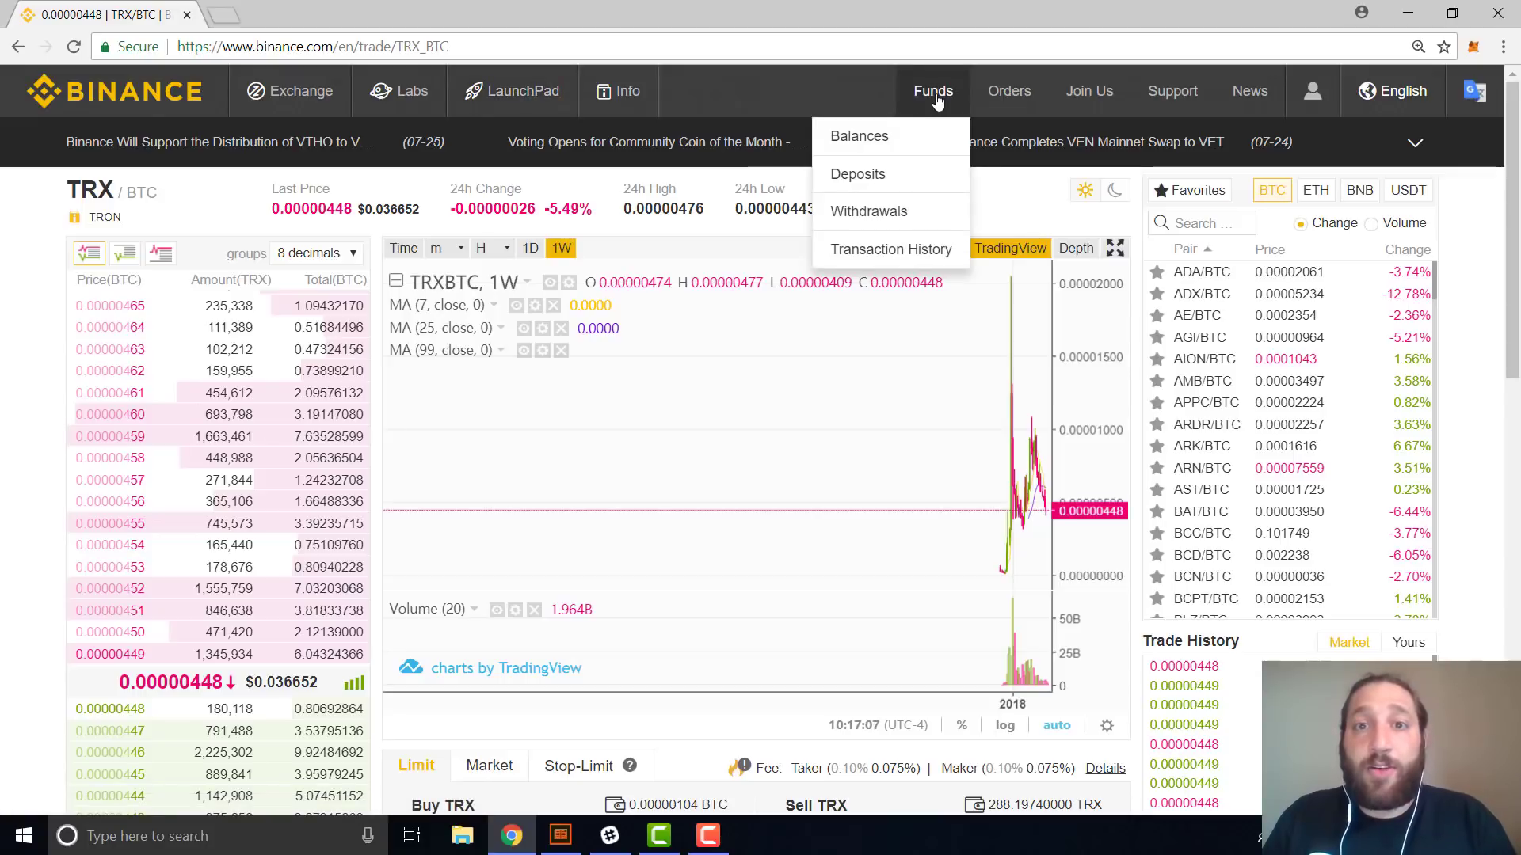
pyautogui.click(919, 139)
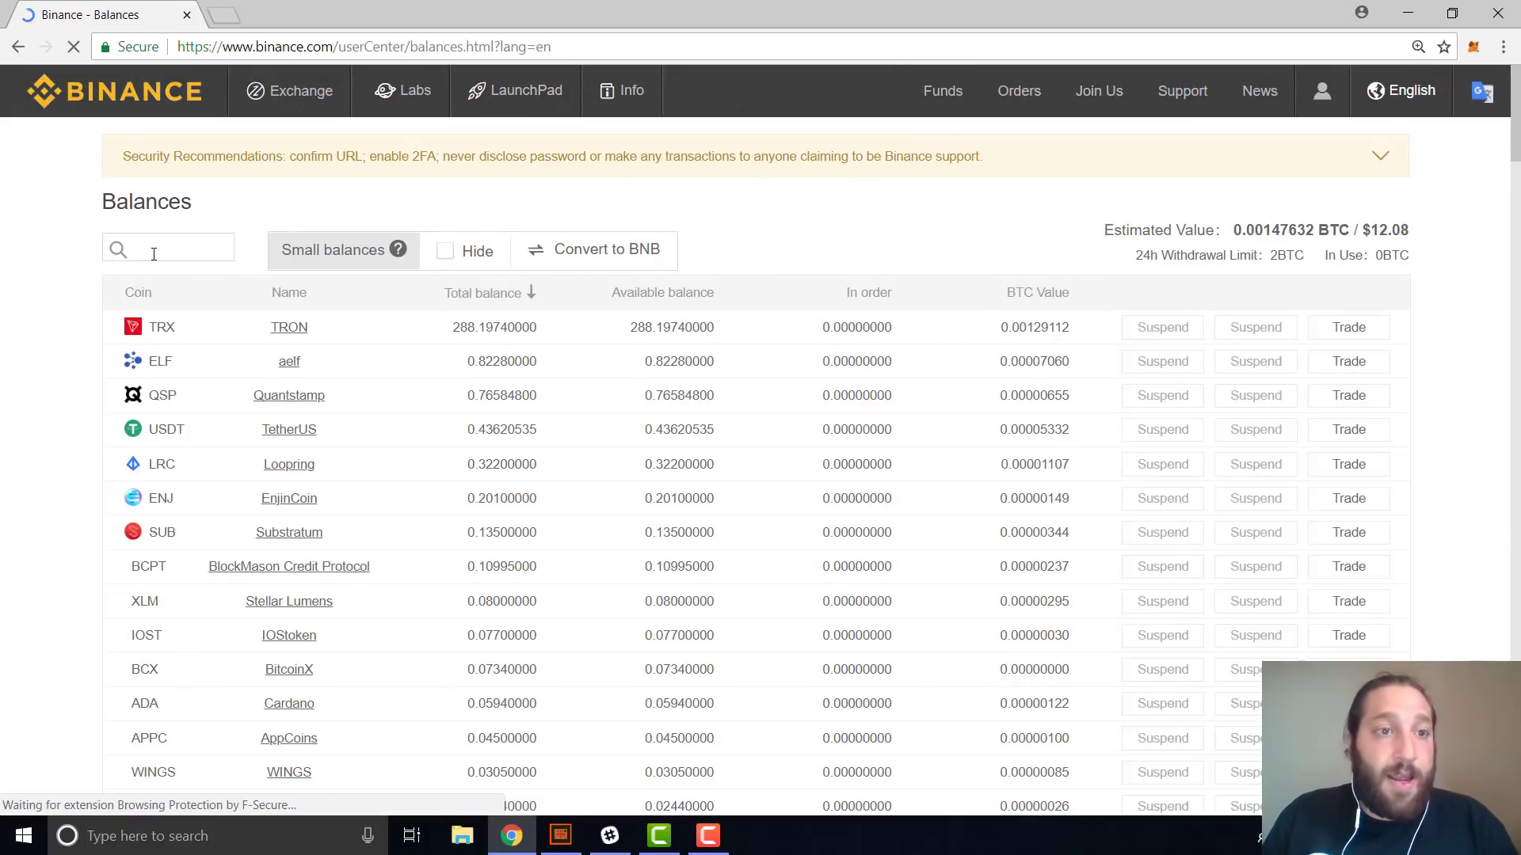
pyautogui.click(154, 253)
pyautogui.write('trx')
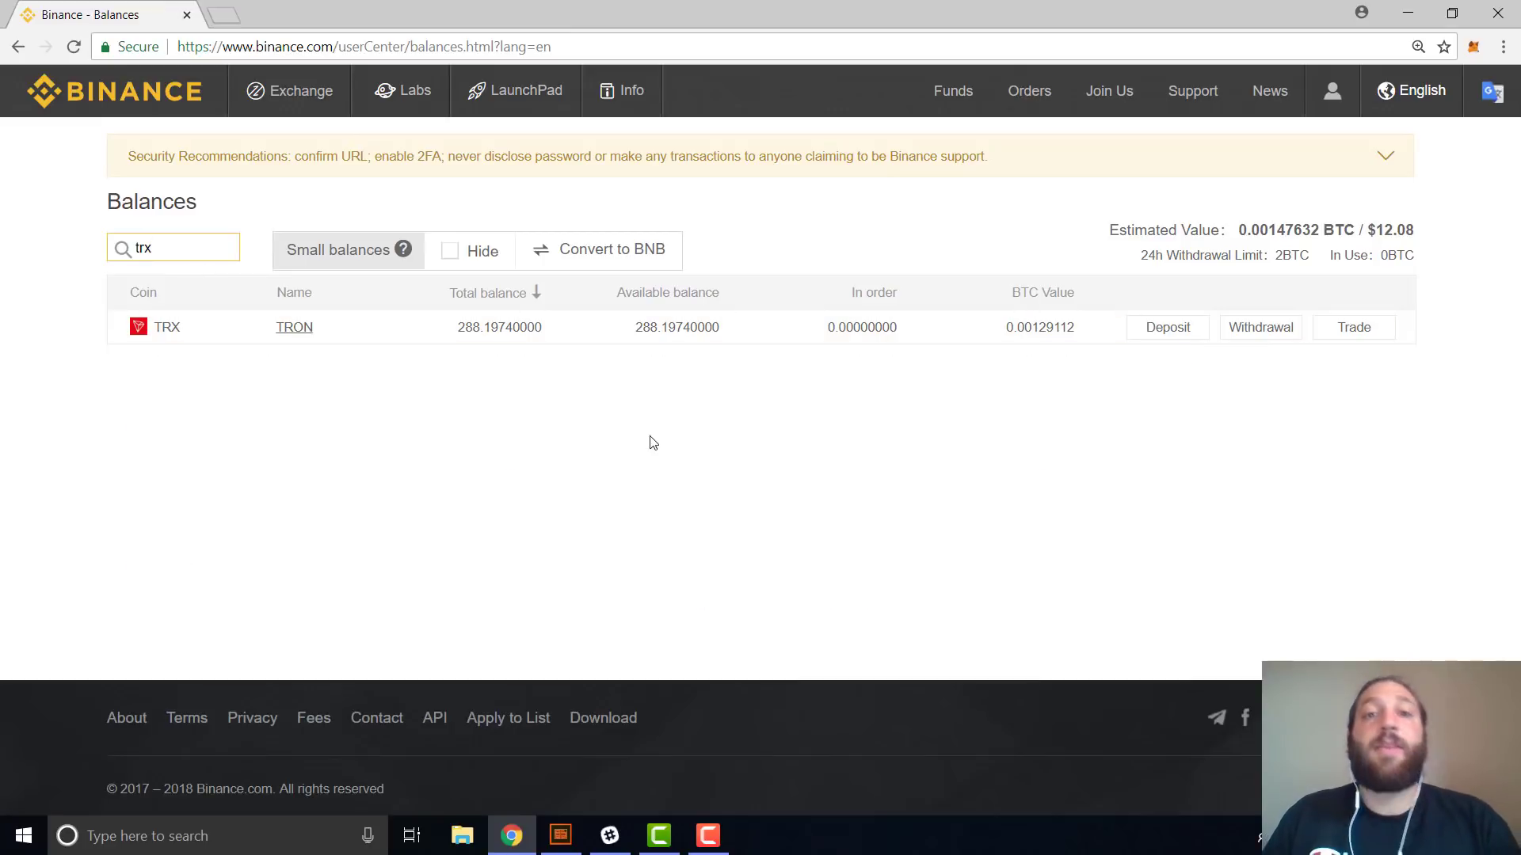
# Open the TRX withdrawal form and leave the withdrawal address empty.
pyautogui.moveTo(967, 79)
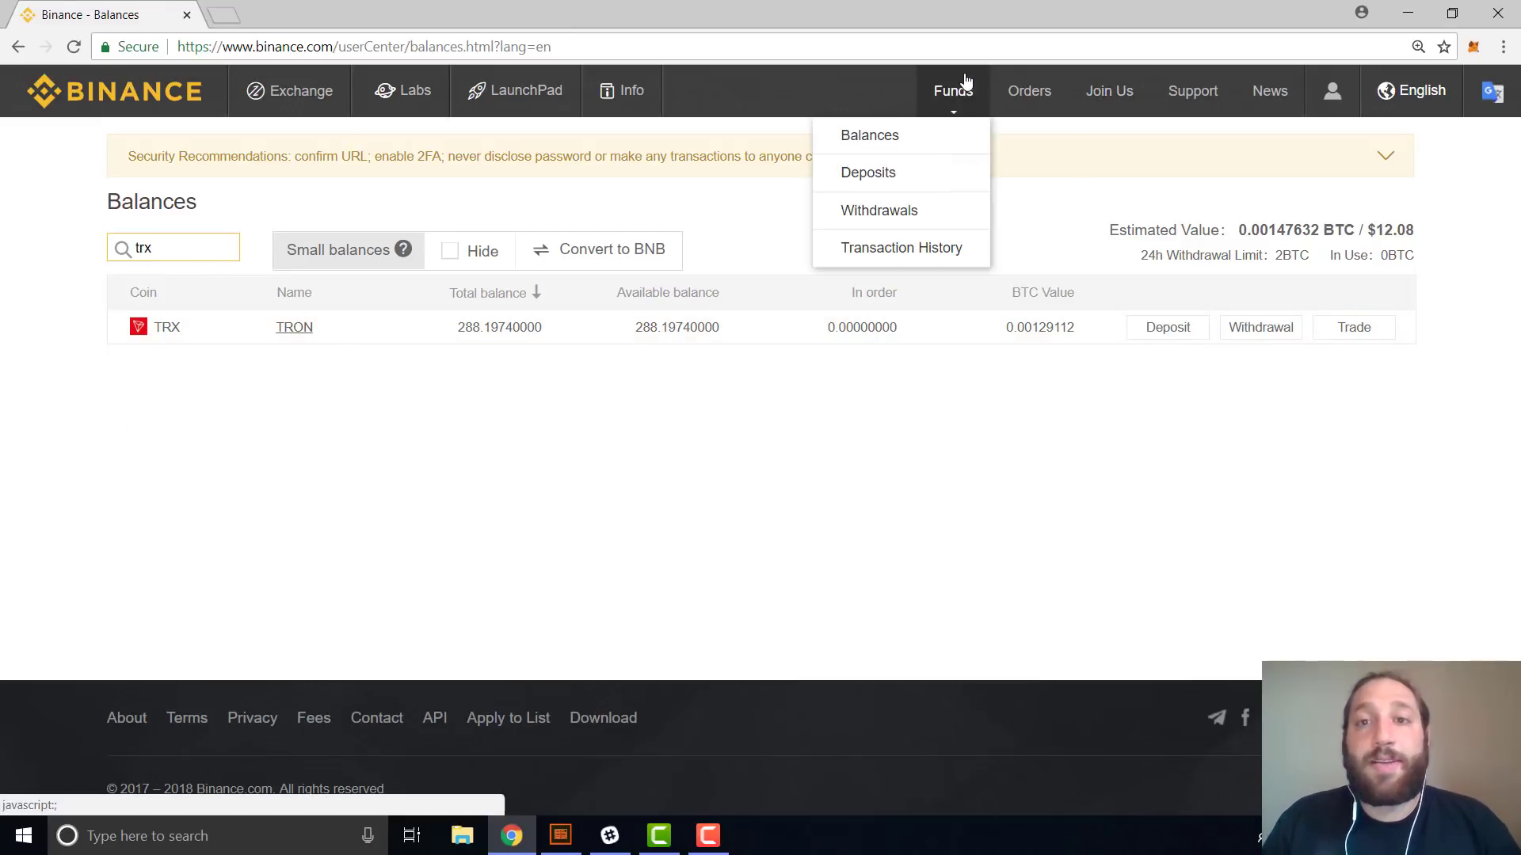
pyautogui.click(1250, 334)
pyautogui.scroll(-1, 489, 400)
pyautogui.click(486, 449)
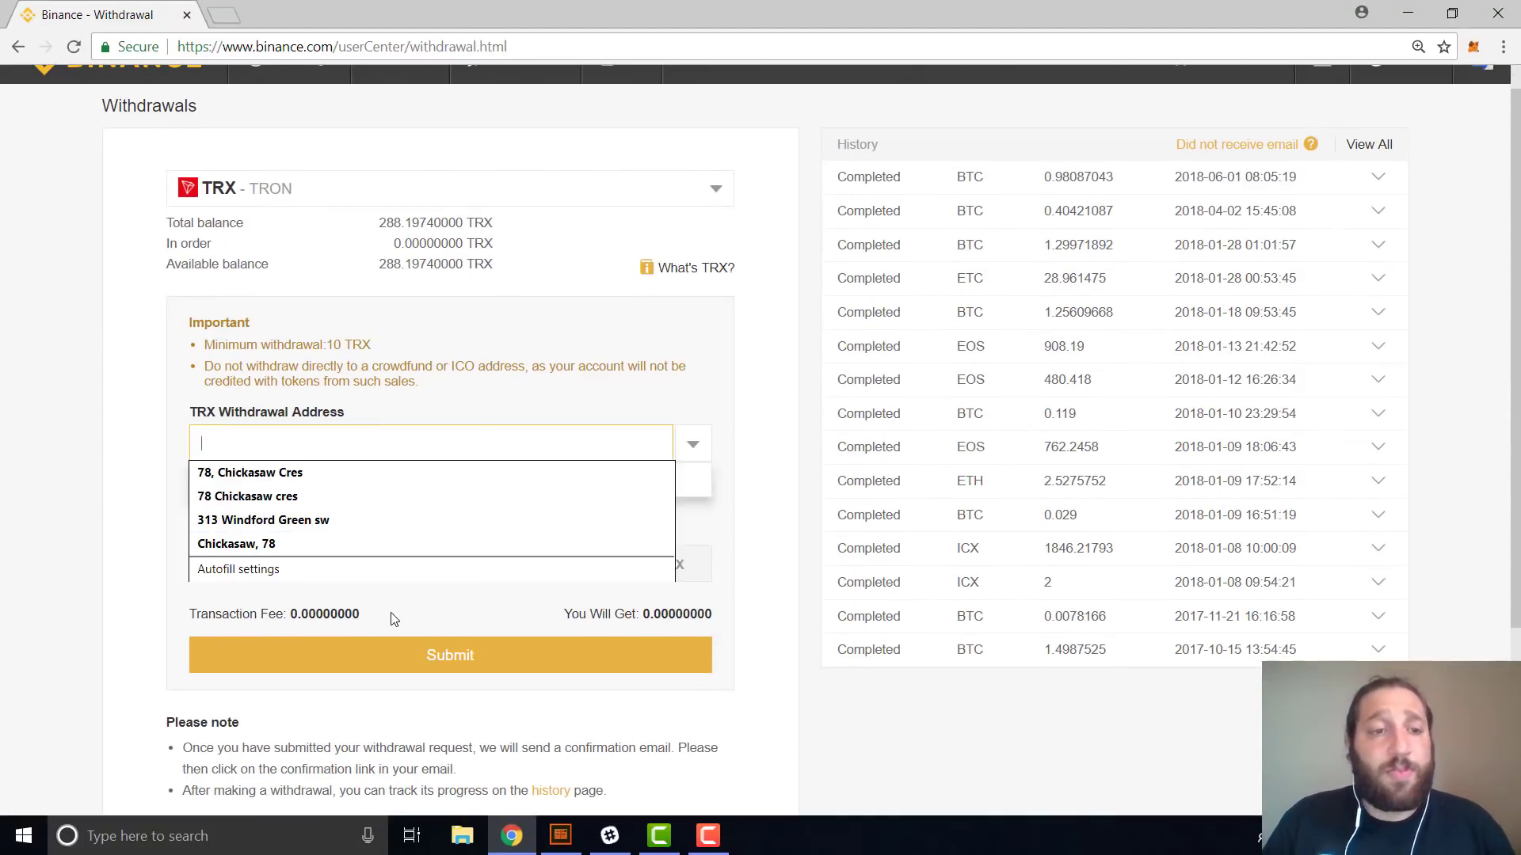
pyautogui.click(377, 579)
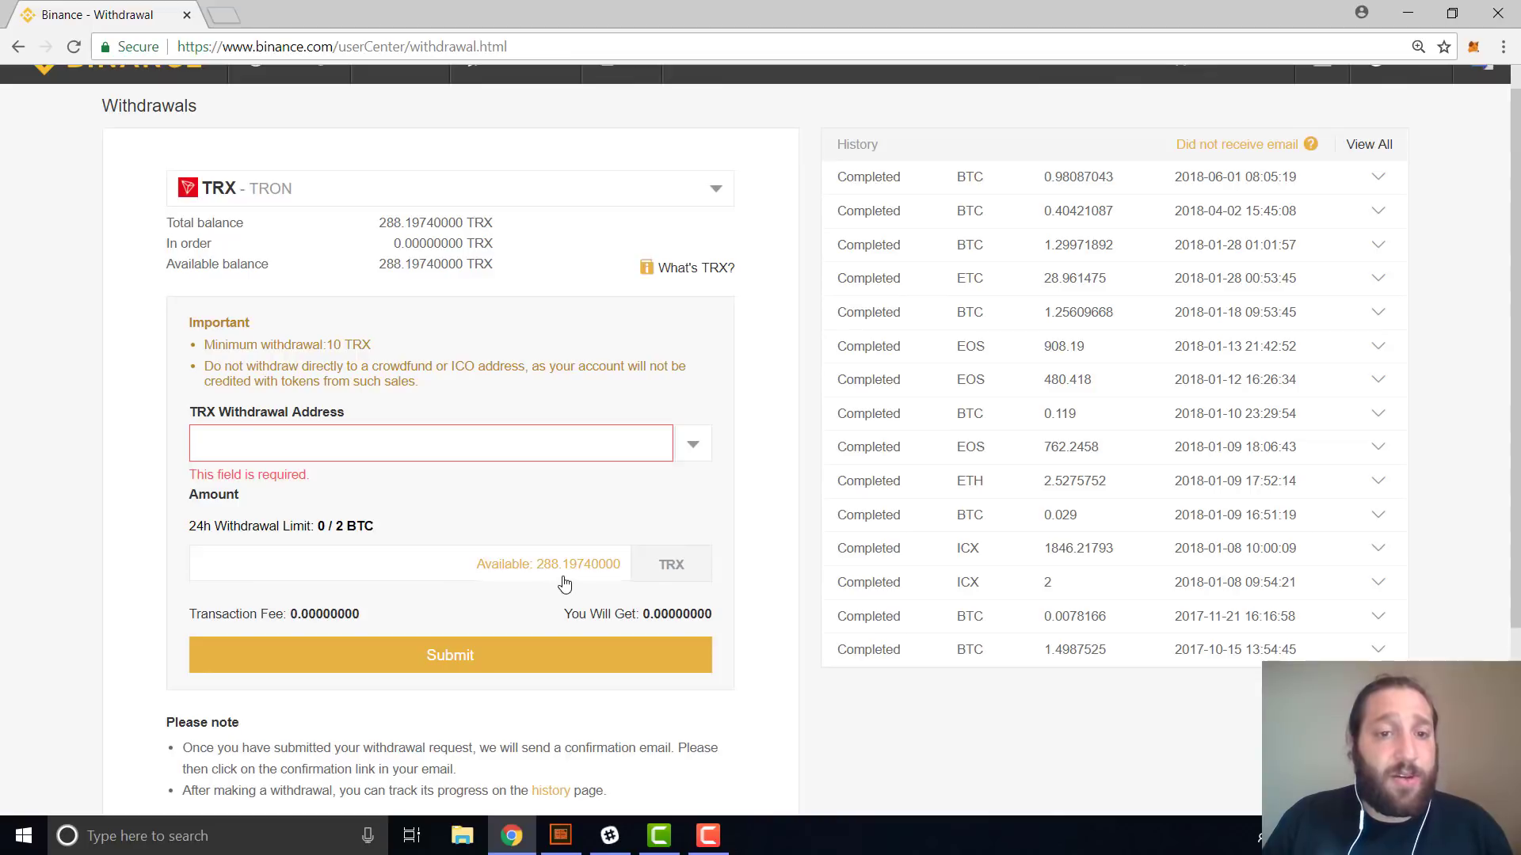
pyautogui.scroll(-2, 600, 584)
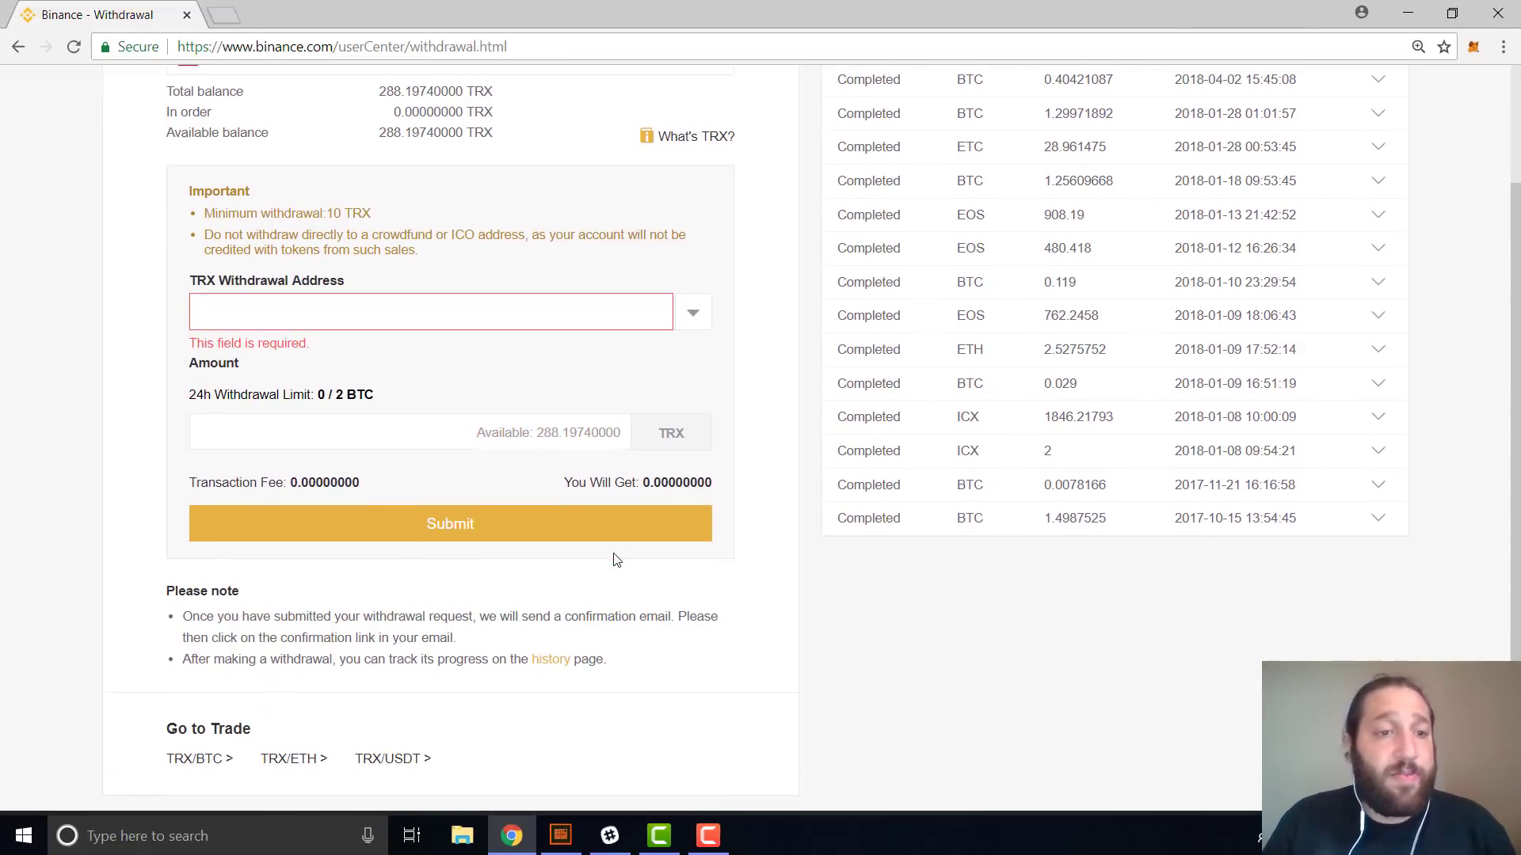
pyautogui.scroll(-1, 616, 560)
# Go to Exchange > Basic to load the BTC/USDT trading page.
pyautogui.scroll(4, 616, 560)
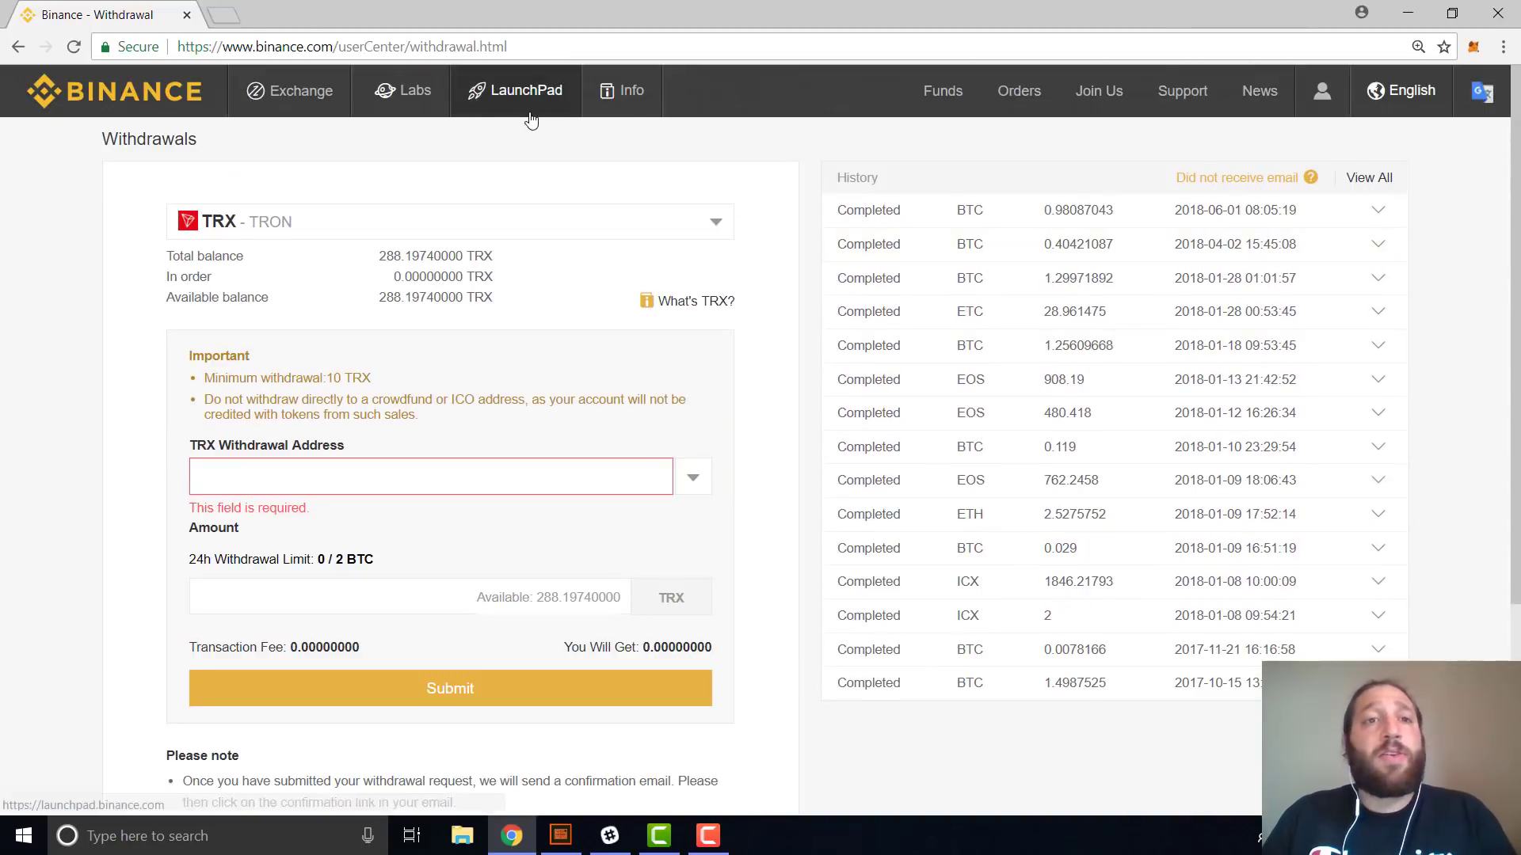
pyautogui.moveTo(315, 105)
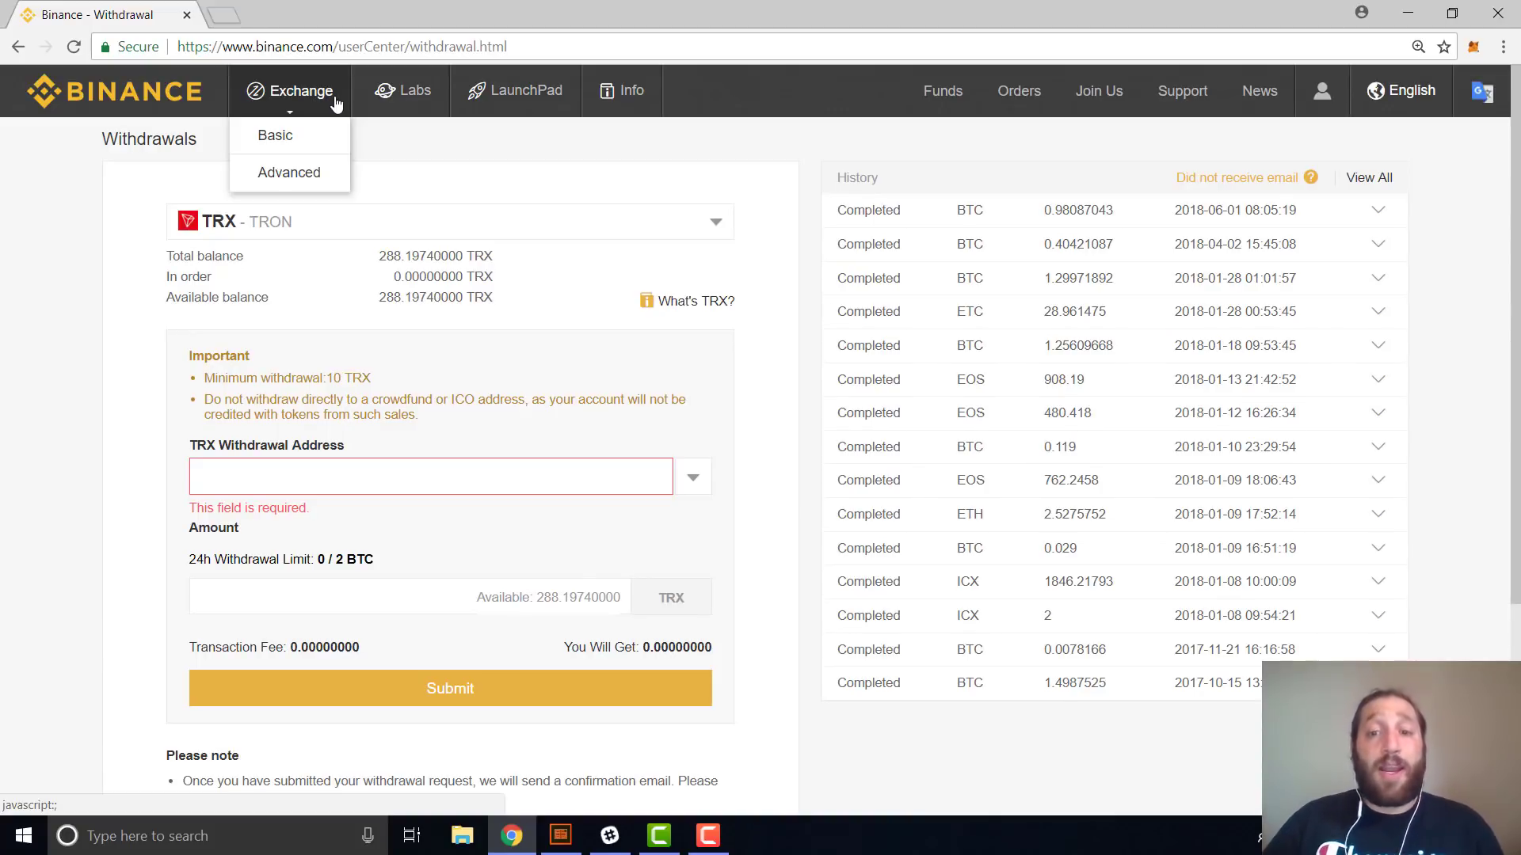
pyautogui.click(301, 139)
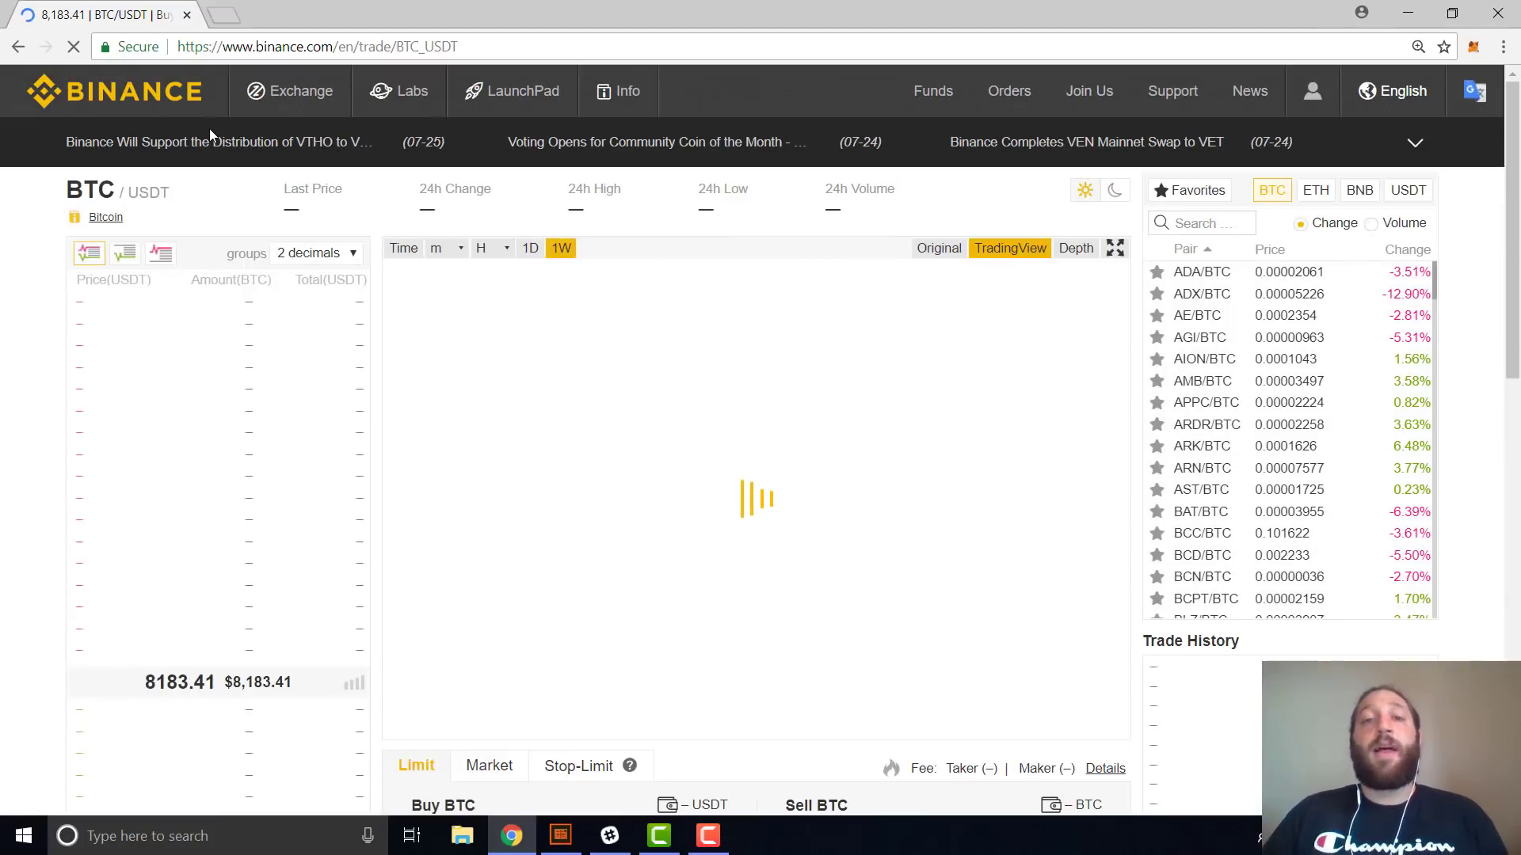